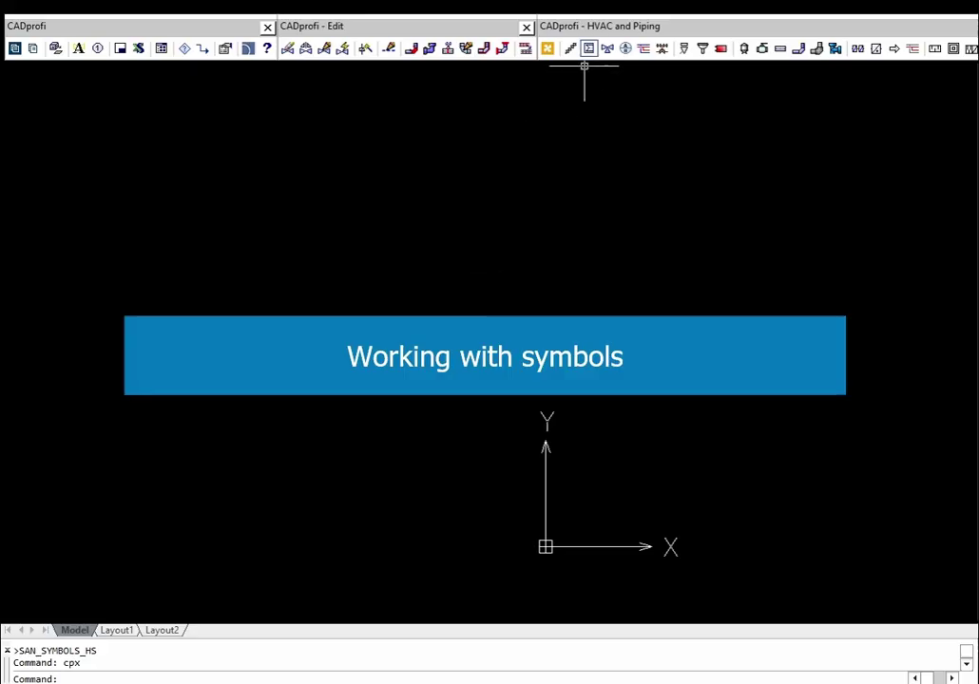
Step: Open the CADprofi Symbols library from the HVAC and Piping toolbar
left_click(587, 49)
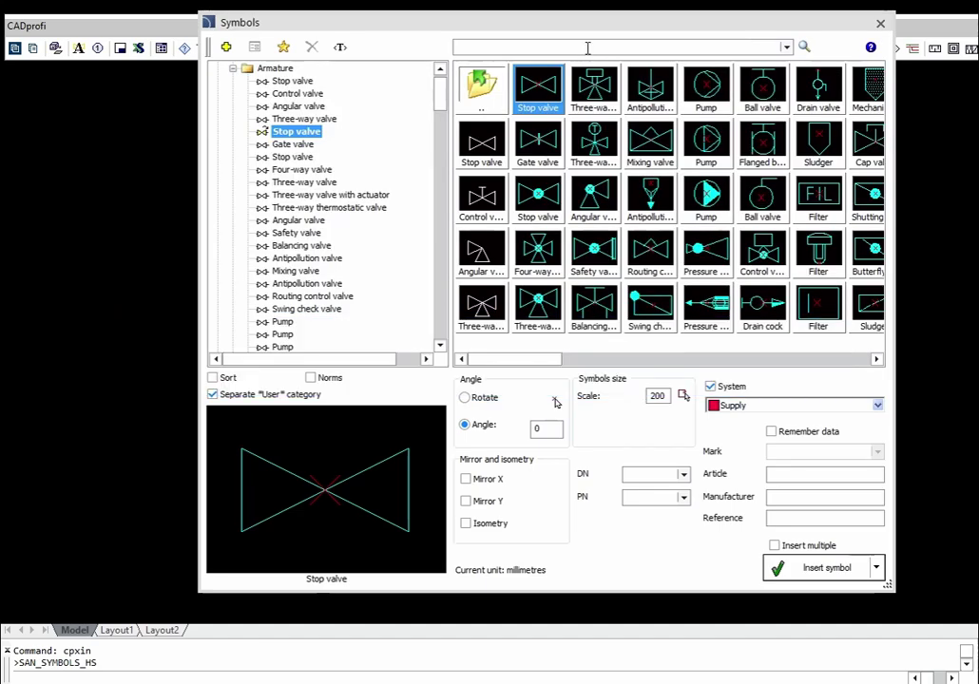
Step: Insert the vertical drinking-water heater at scale 300, manufacturer Viessmann, right of the origin
key("Return")
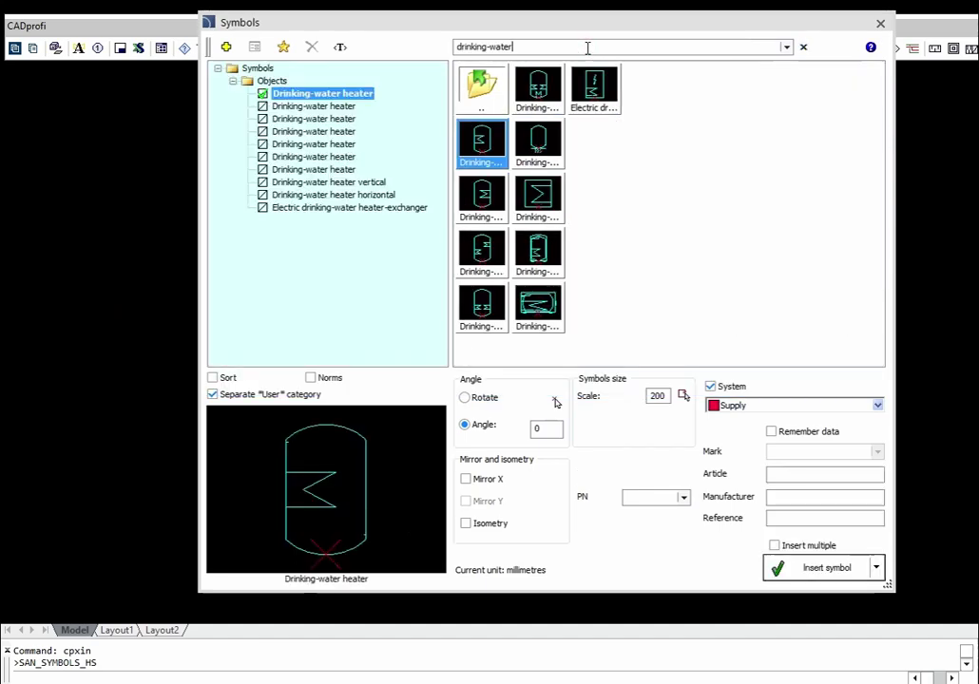
left_click(537, 249)
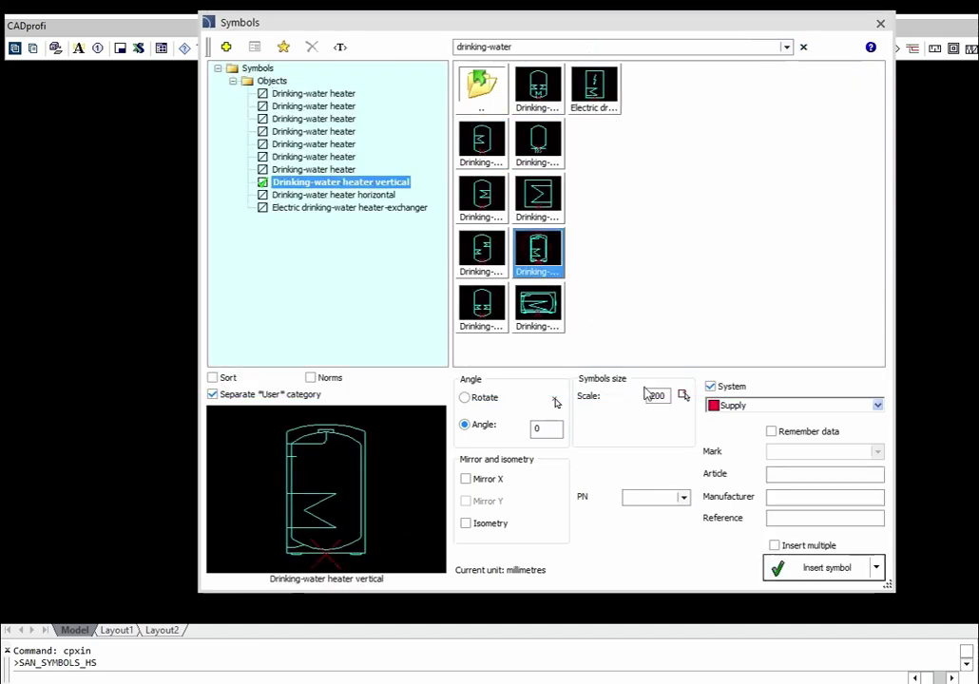
type("300")
left_click(772, 496)
type("Viessmann")
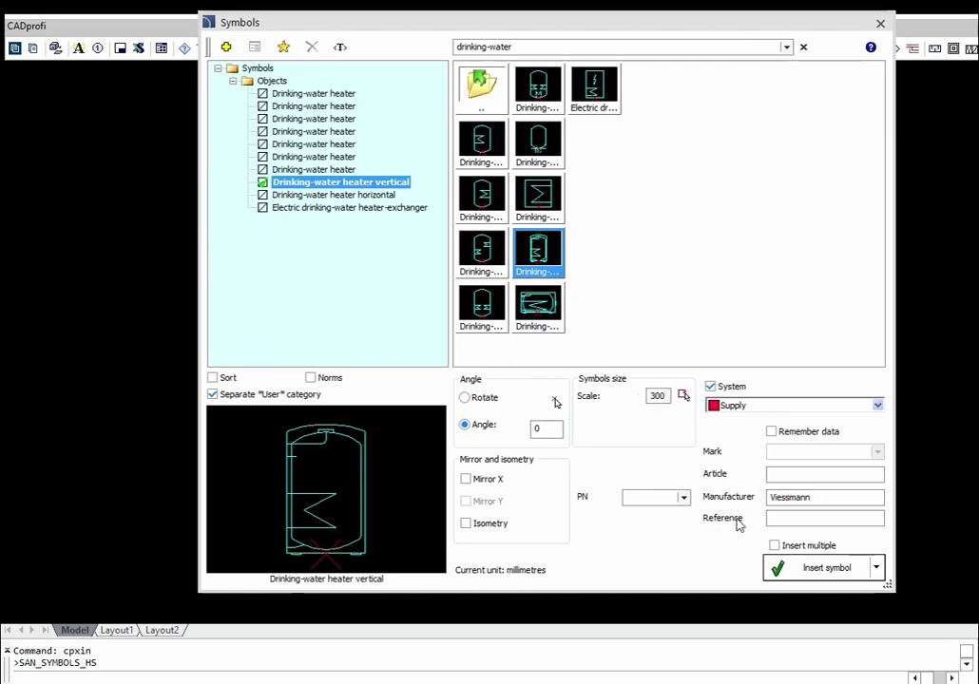
left_click(789, 570)
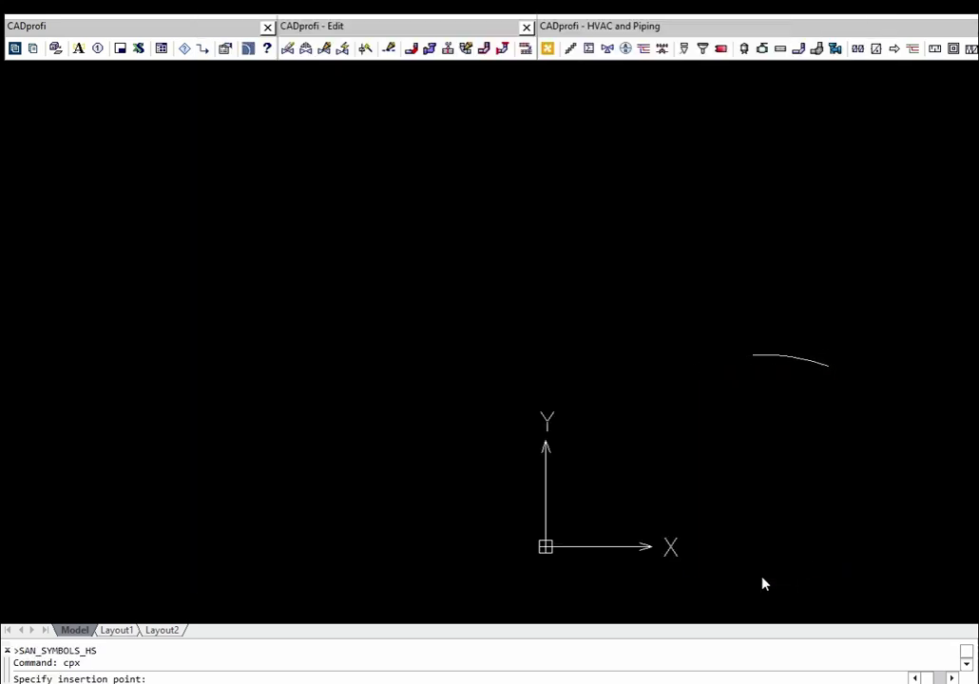
left_click(745, 584)
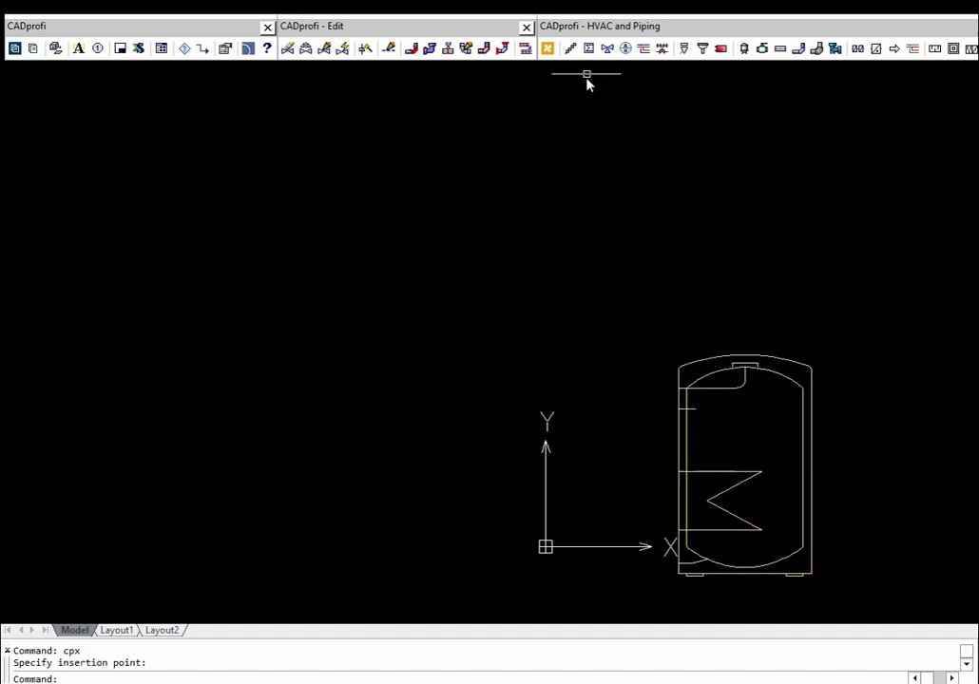
left_click(589, 50)
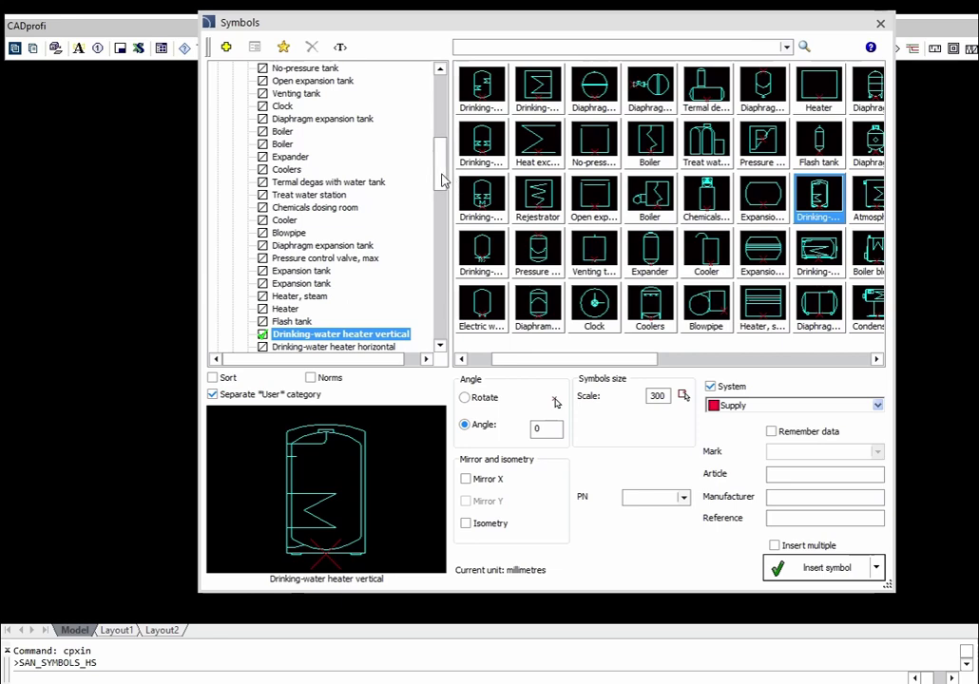
Step: Insert a Combined manifold from Manifolds, with n x changed from 4 to 3, above the heater
left_click_drag(441, 180, 440, 76)
left_click(233, 181)
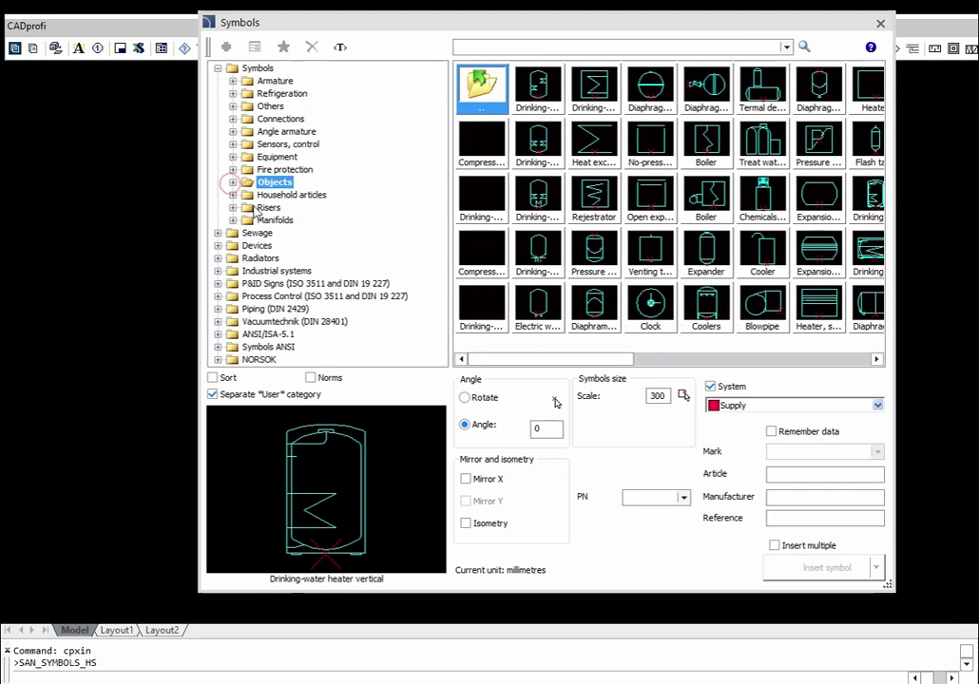
left_click(261, 218)
left_click(480, 261)
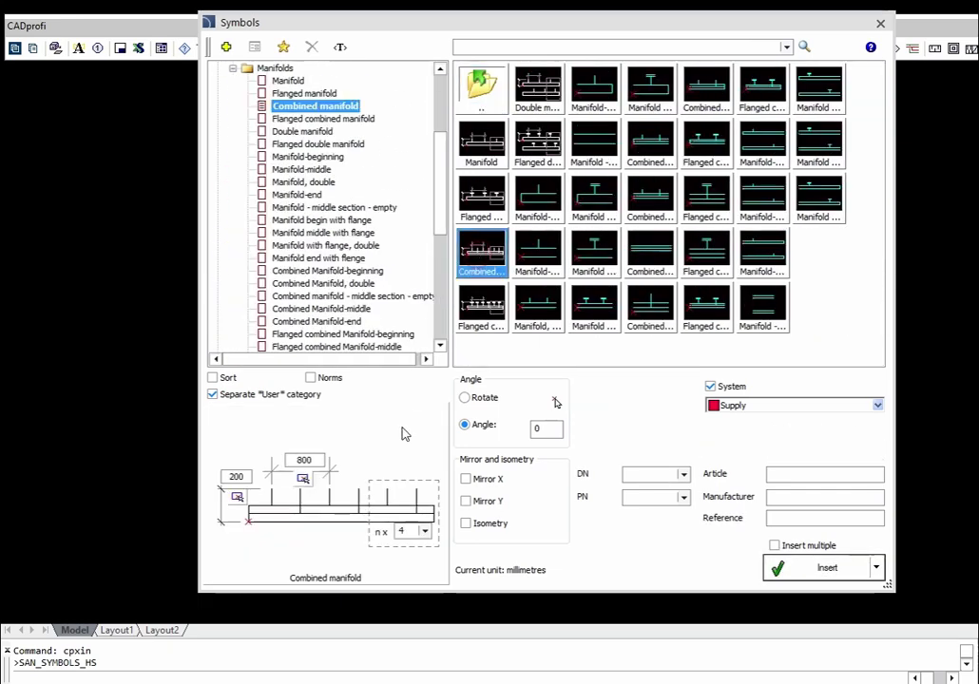
left_click(424, 532)
left_click(408, 577)
left_click(835, 573)
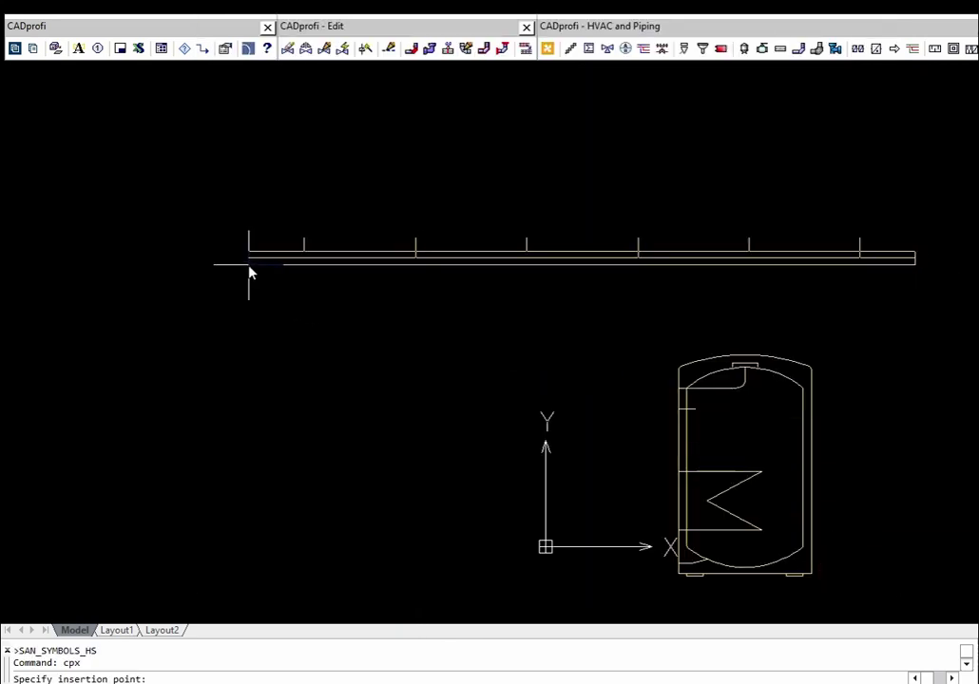
left_click(248, 267)
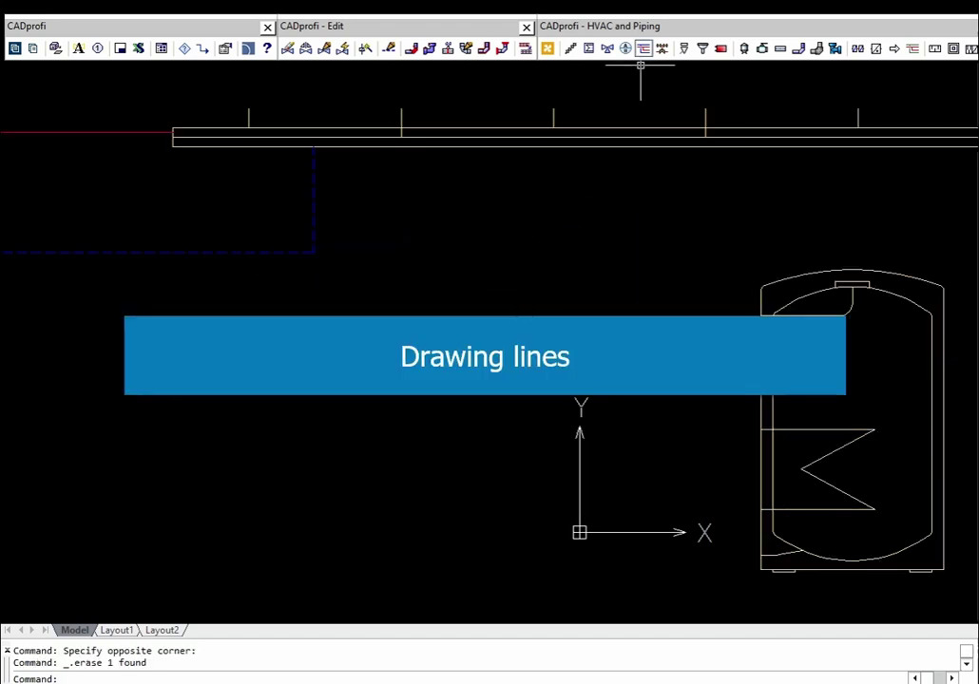
Step: Draw the dashed Return pipe from the heater to the manifold, using dot junctions
left_click(643, 48)
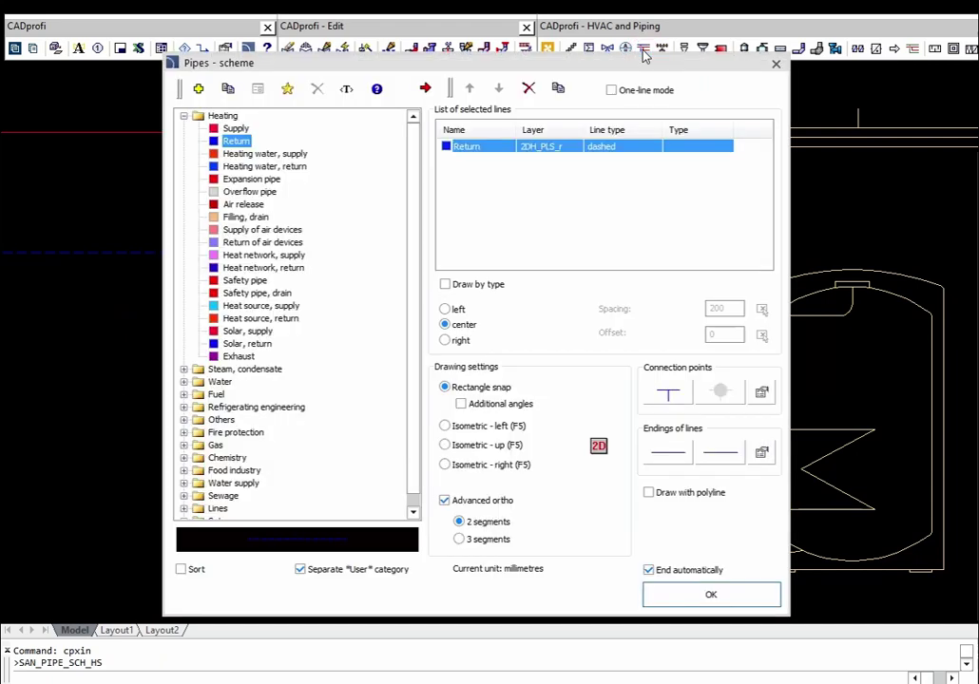
left_click(666, 393)
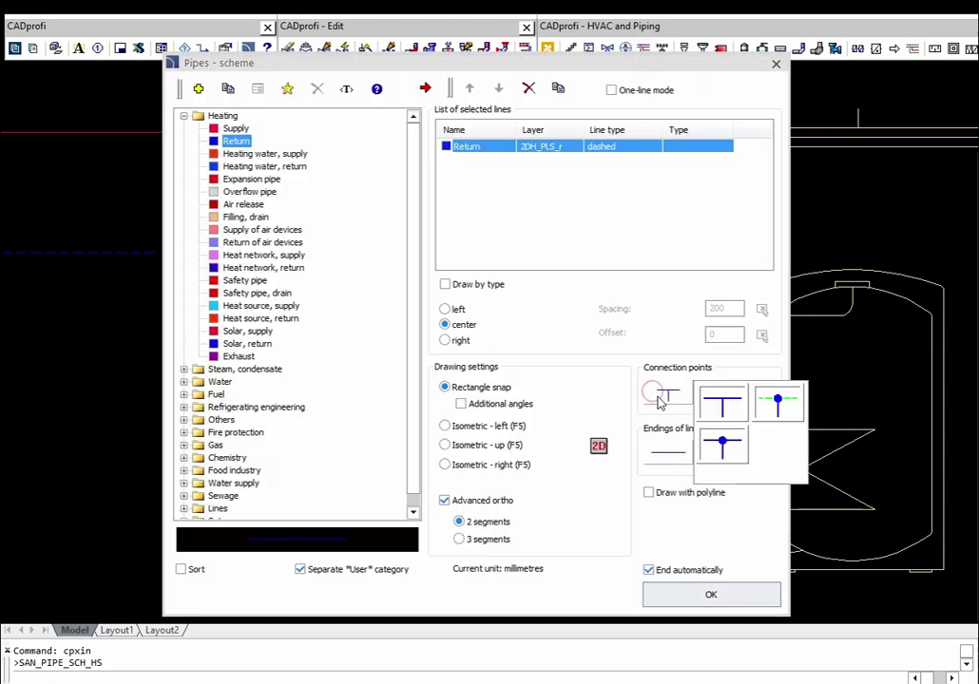
left_click(714, 446)
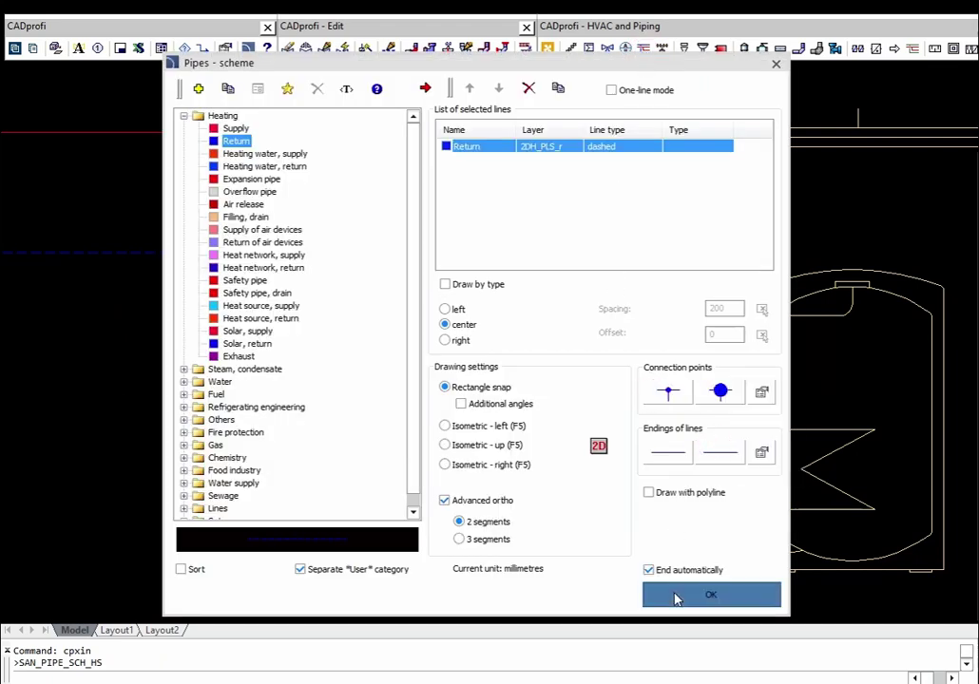
left_click(711, 594)
left_click(760, 511)
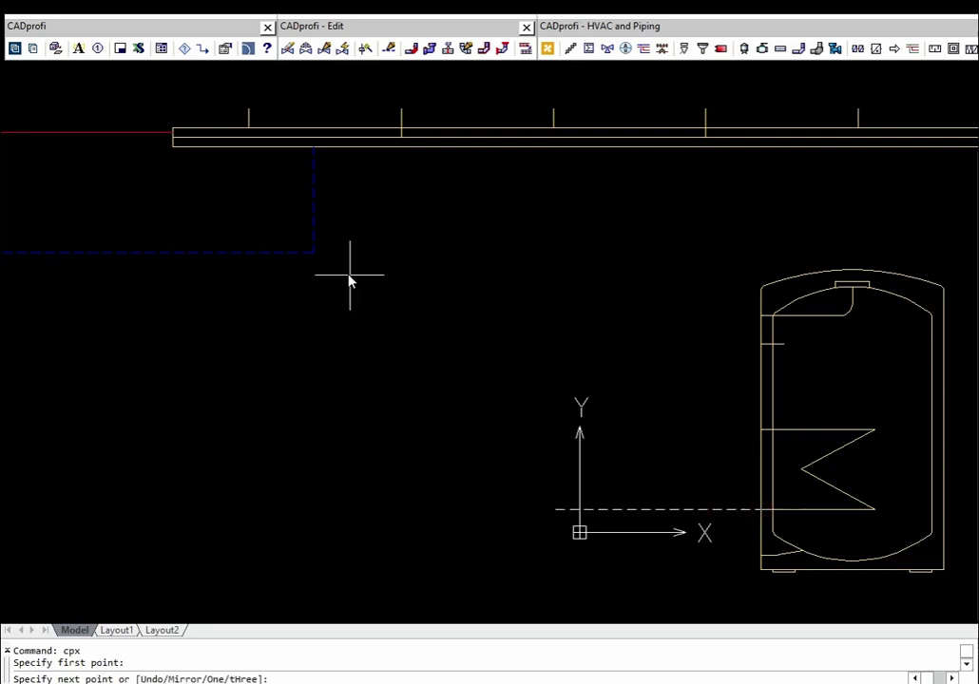
left_click(313, 254)
key("Return")
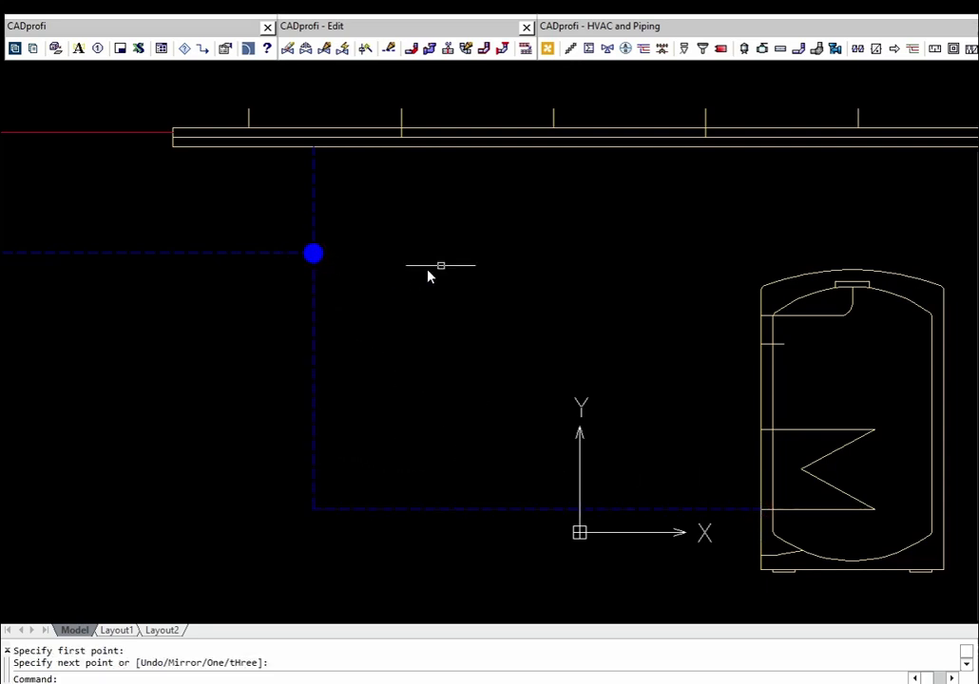
Step: Replace Return with Supply and draw the supply pipe from the heater coil to the top red line
left_click(642, 49)
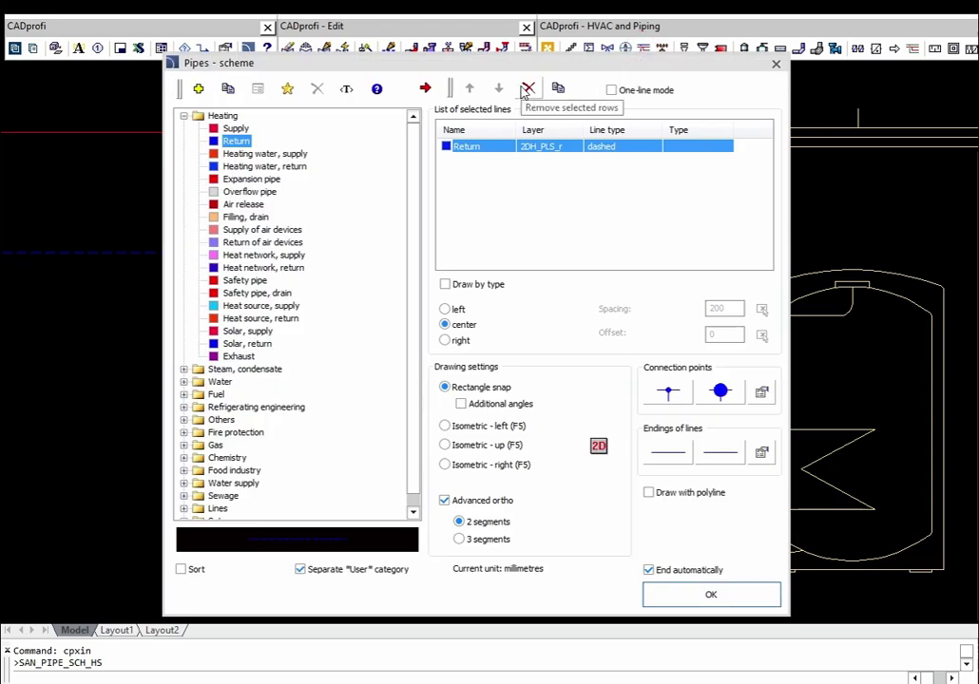
left_click(526, 88)
left_click(238, 130)
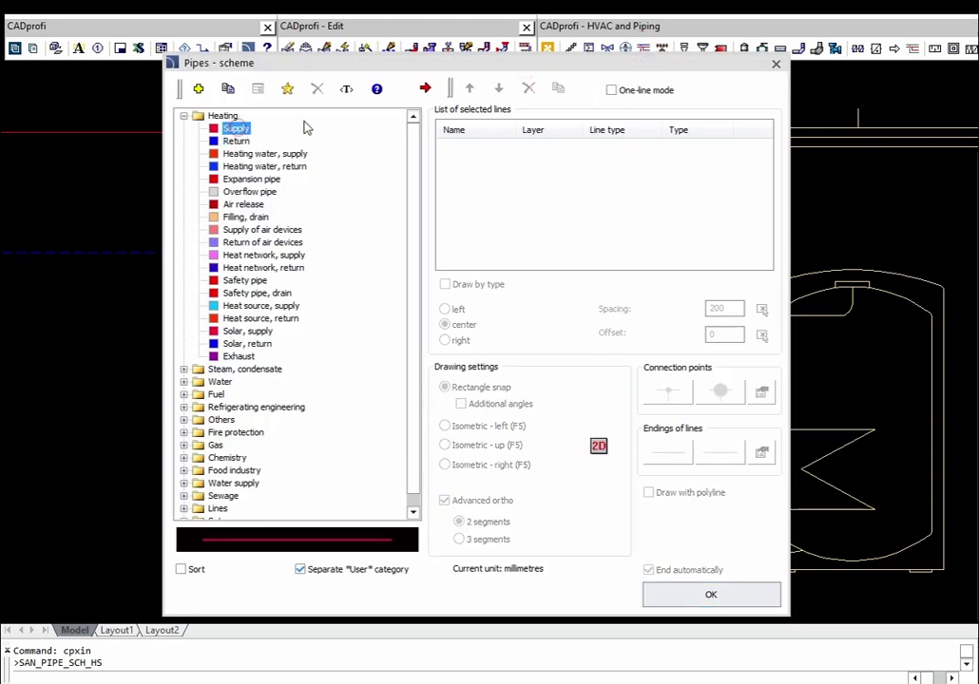
left_click(423, 90)
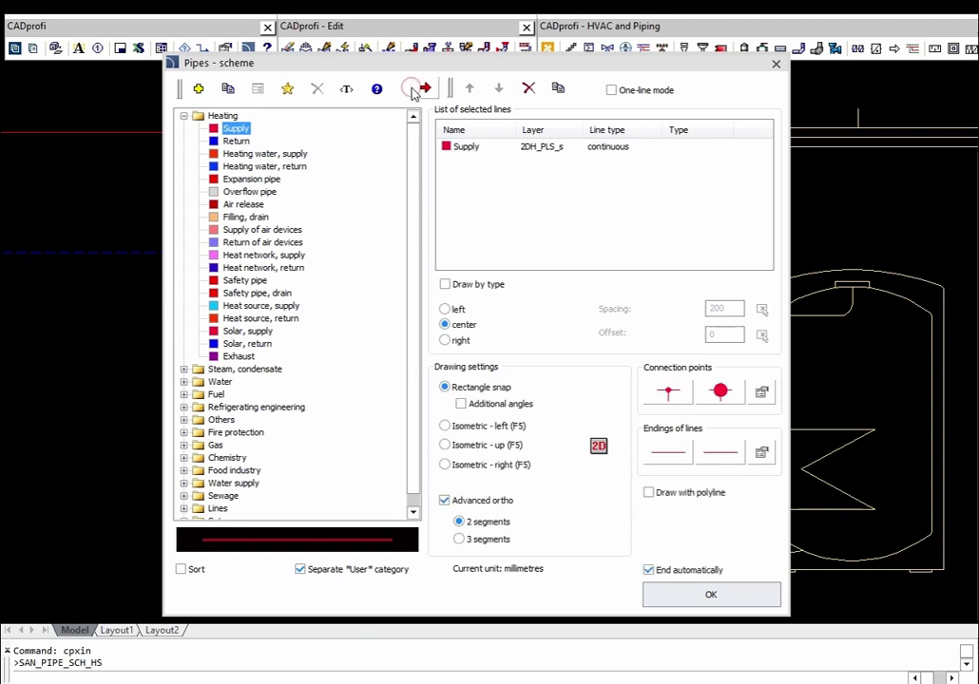
left_click(673, 595)
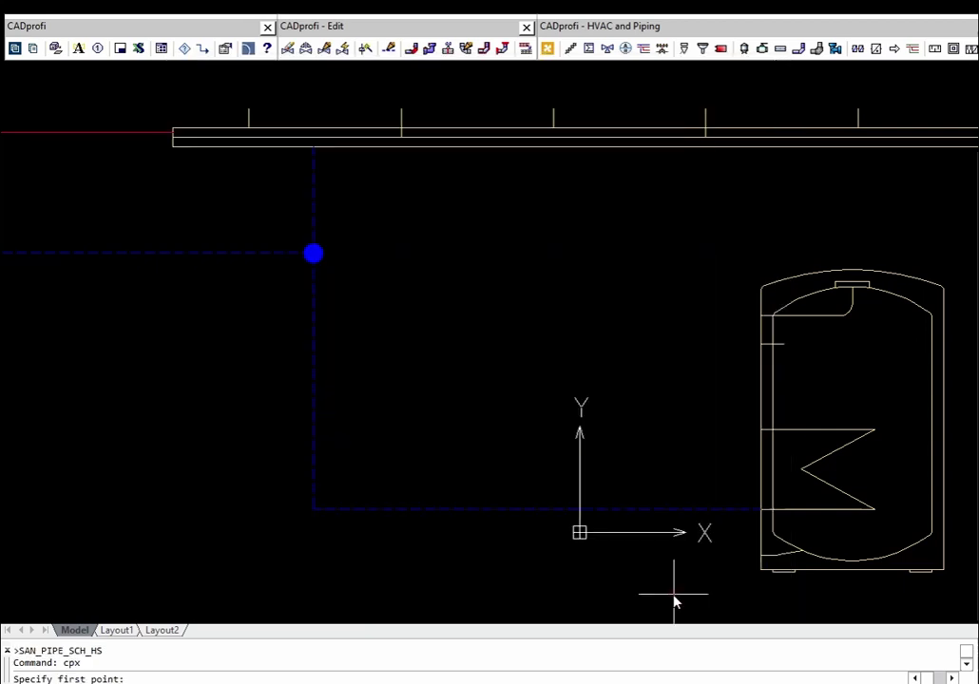
left_click(761, 430)
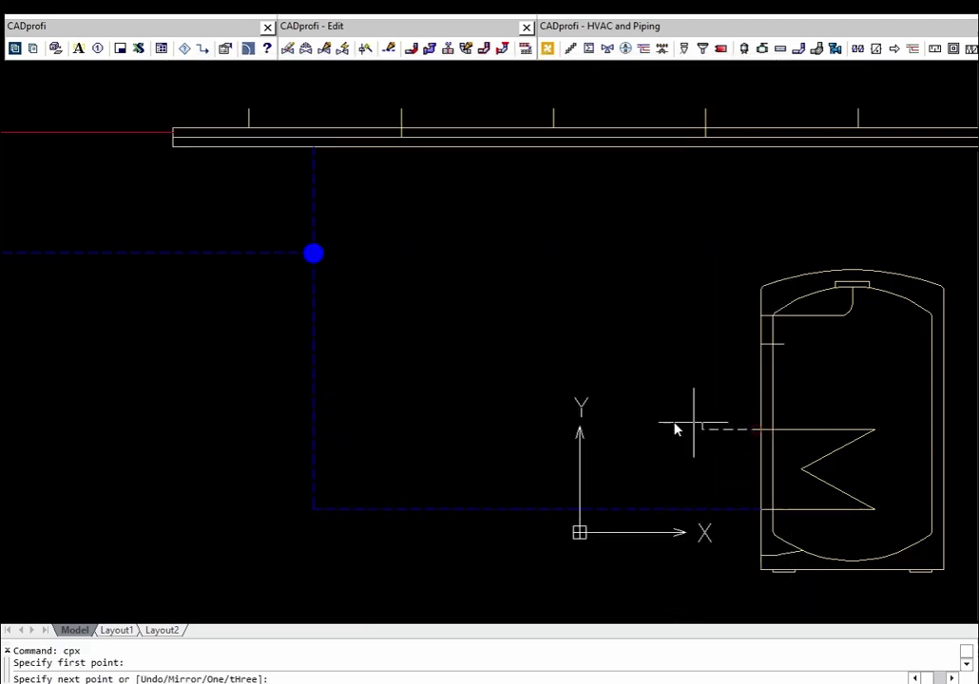
left_click(82, 134)
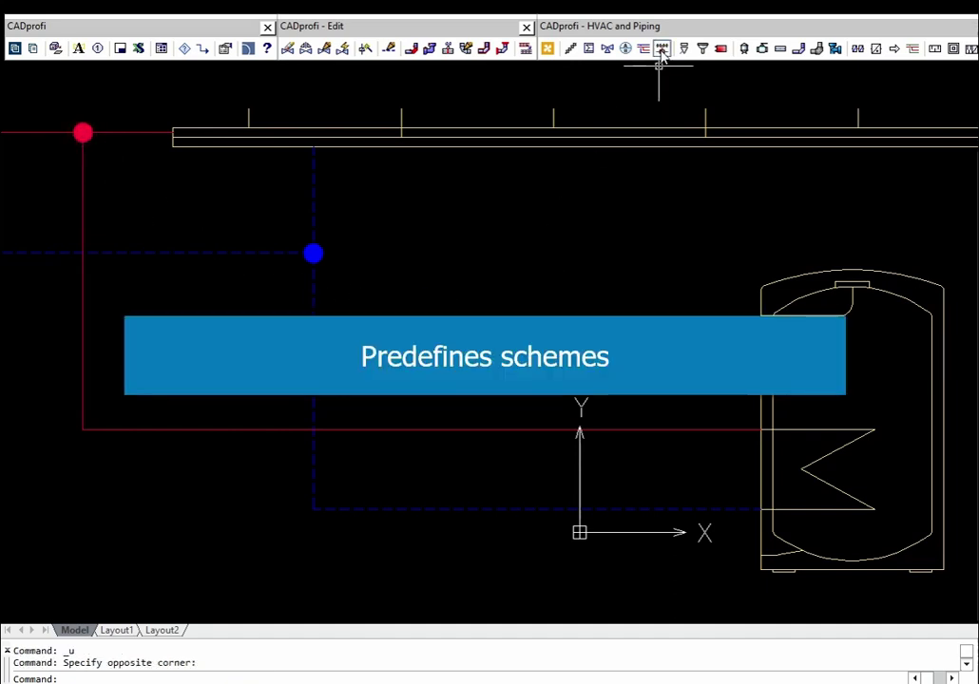
Step: Place the predefined Heating circuit 1 scheme onto the manifold's first branch
left_click(661, 52)
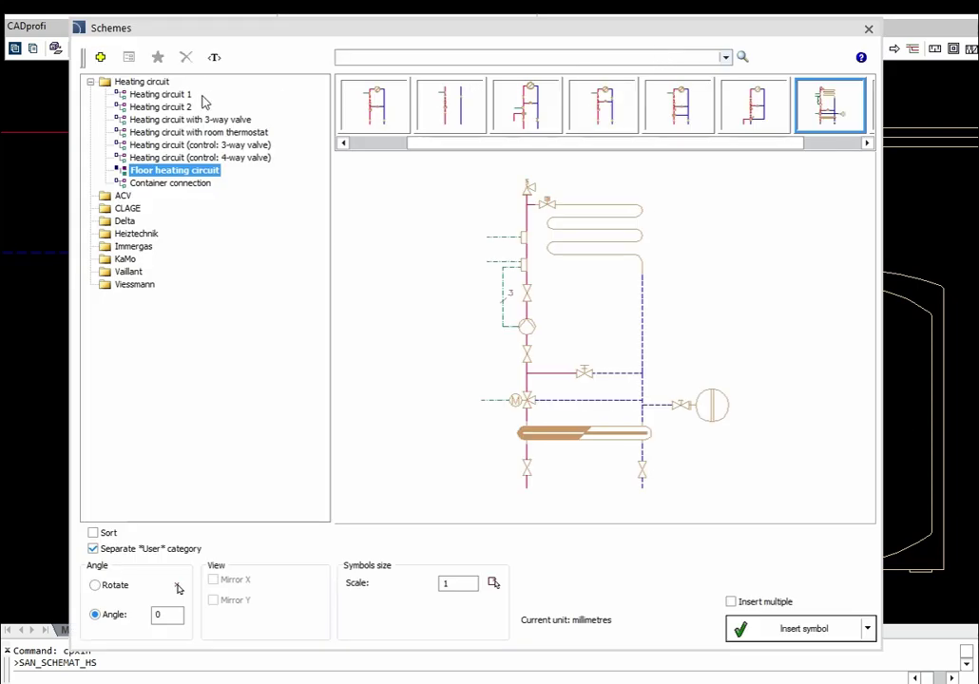
left_click(166, 94)
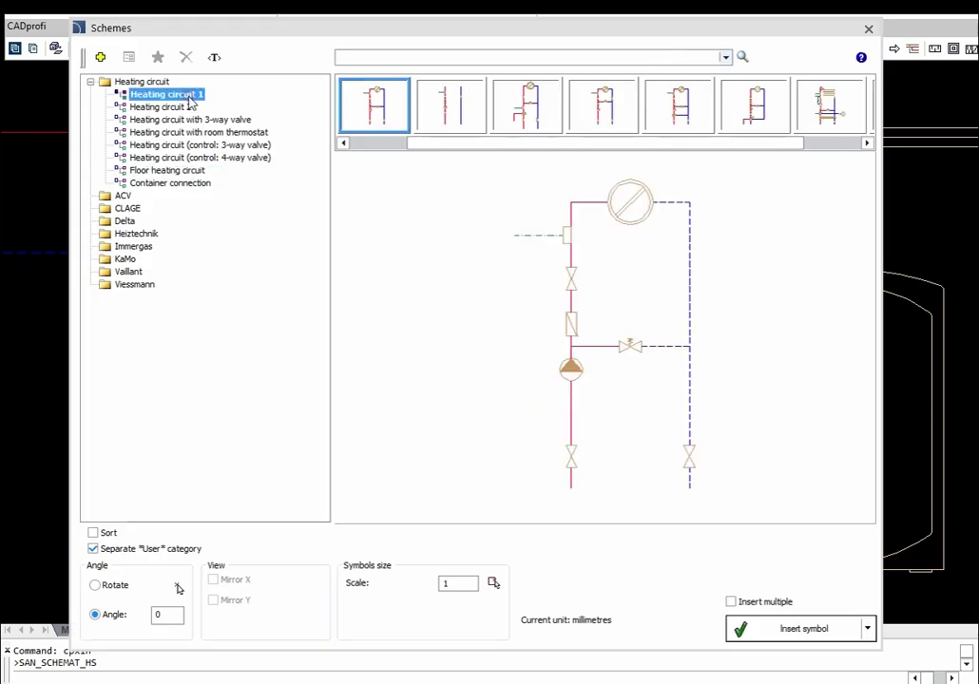
left_click(798, 630)
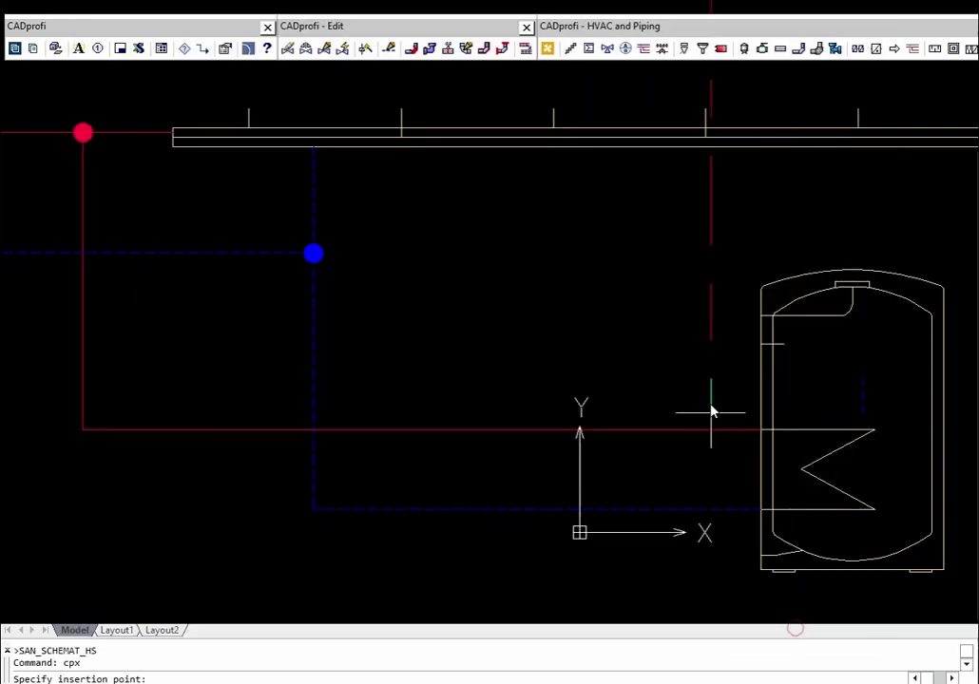
scroll(612, 464, "up", 5)
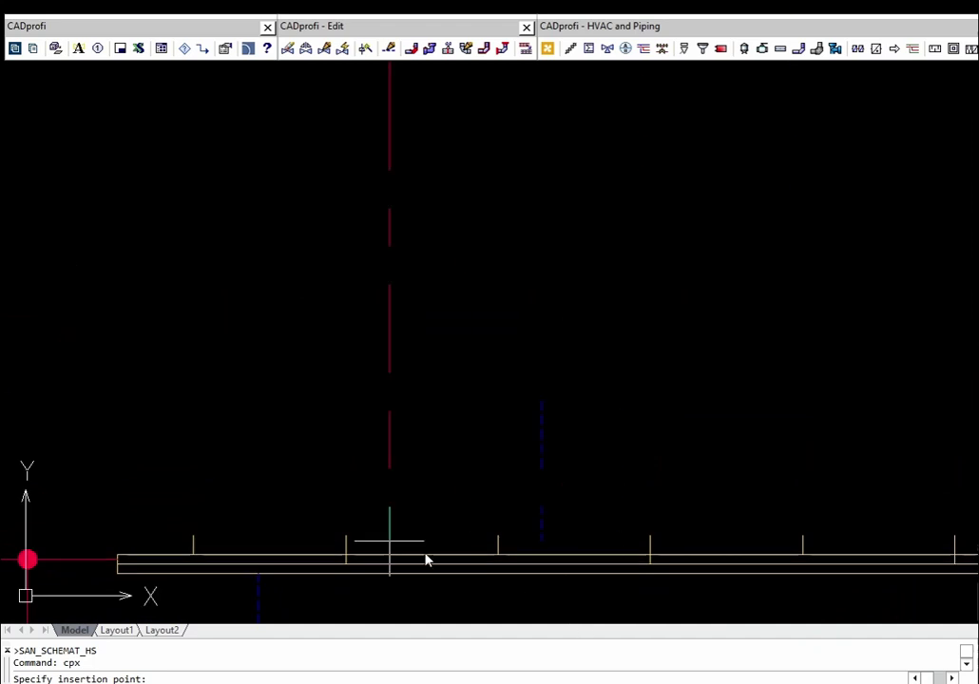
left_click(192, 548)
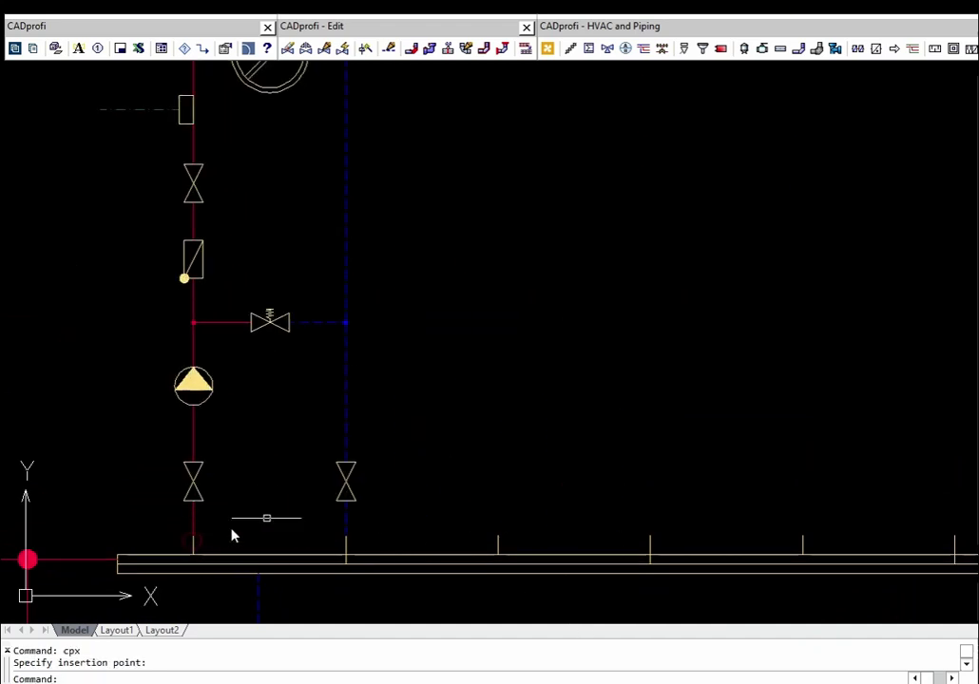
scroll(461, 437, "down", 2)
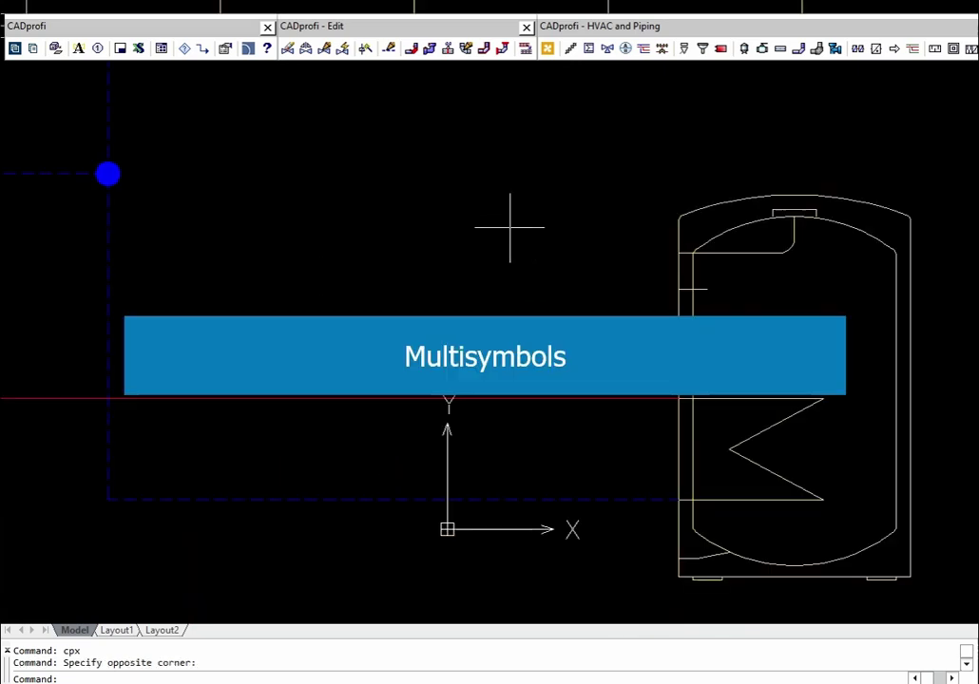
Step: Build a Multisymbols set: stop valve, pump, swing check valve, plus a stop valve copy at the end
left_click(570, 48)
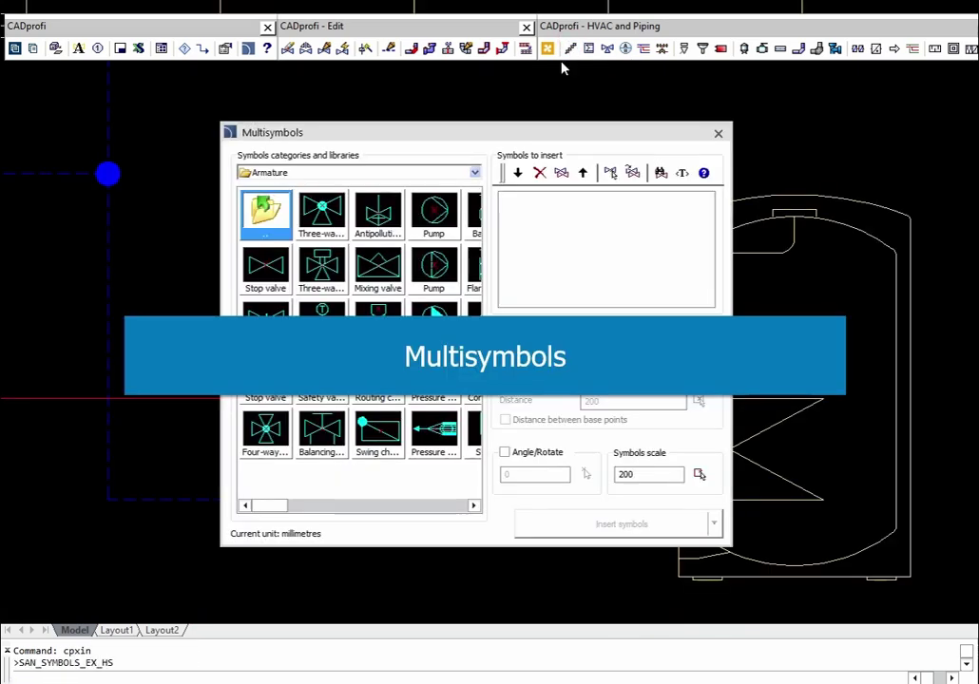
double_click(265, 268)
double_click(434, 323)
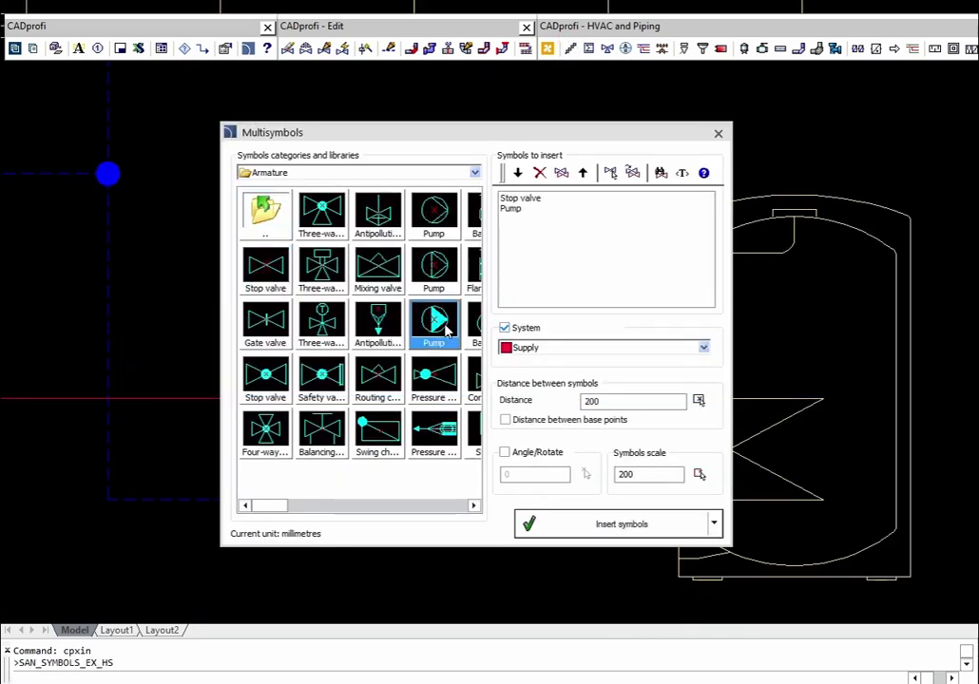
double_click(378, 432)
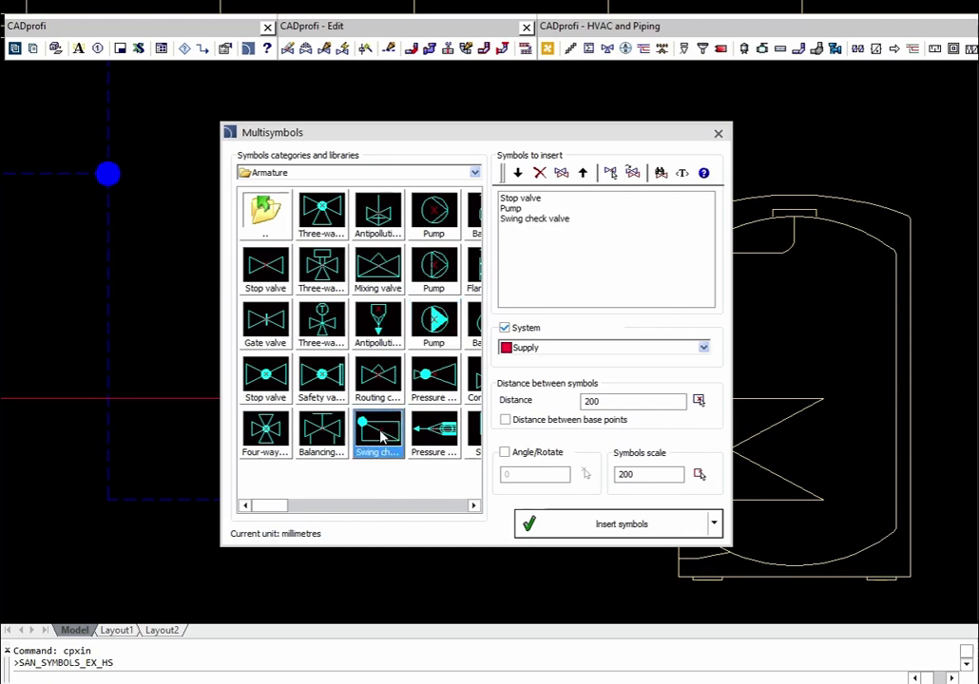
left_click(538, 198)
left_click(560, 175)
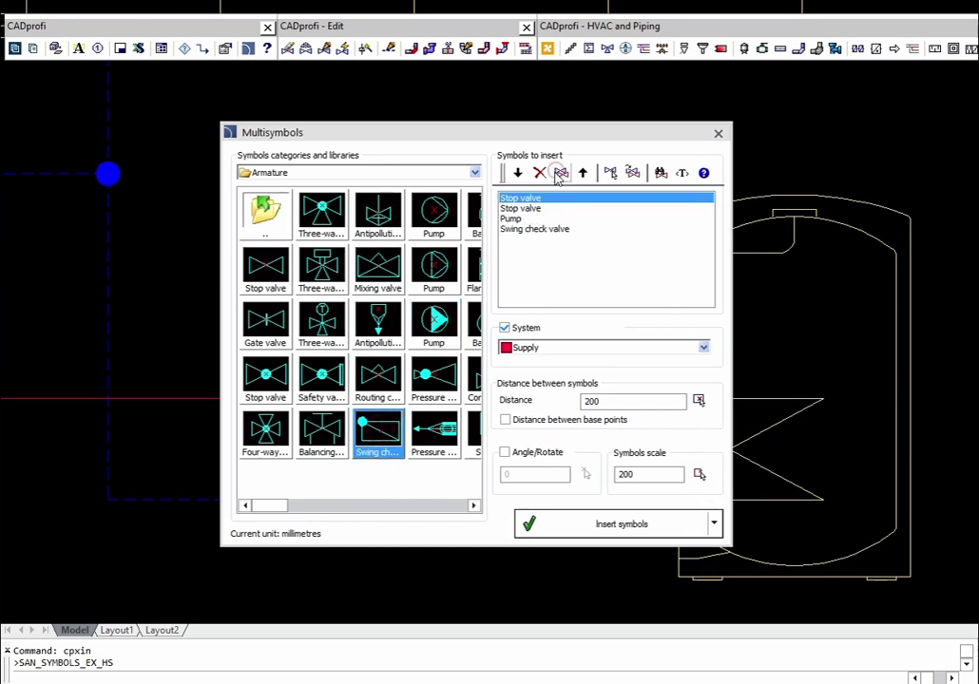
left_click(517, 173)
left_click(517, 174)
left_click(517, 174)
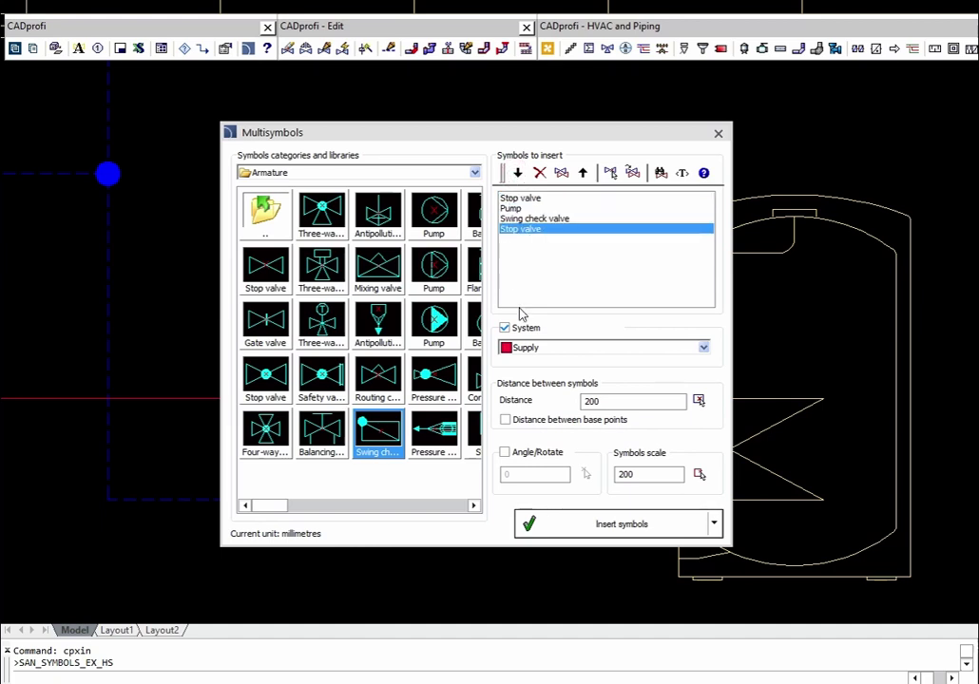
Step: Assign the Water Circulation system and insert the set leftward from the tank
left_click(703, 347)
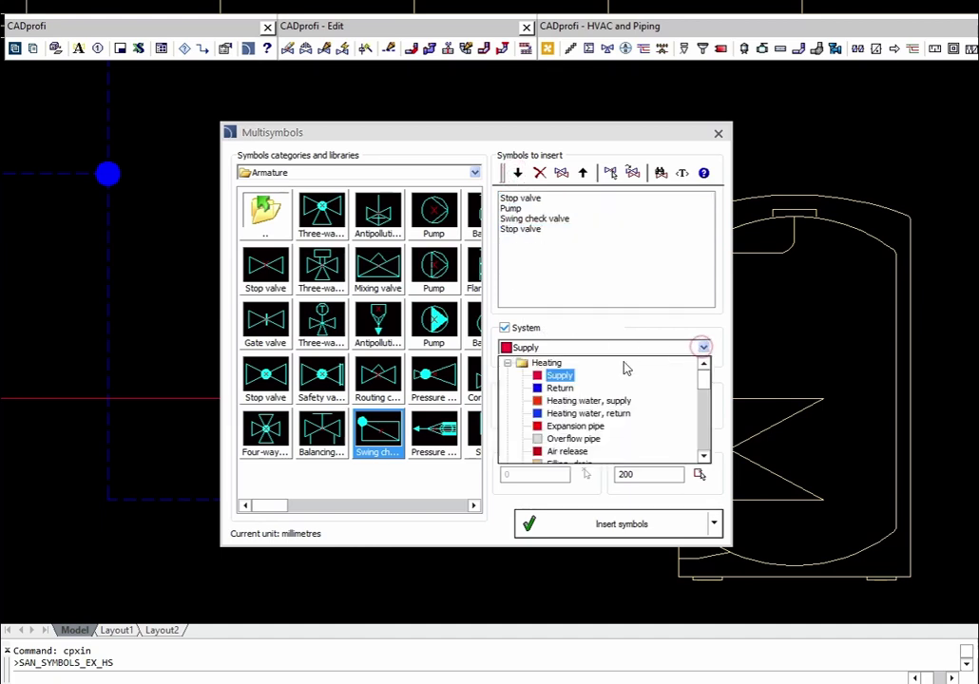
left_click(506, 363)
left_click(506, 387)
left_click(561, 401)
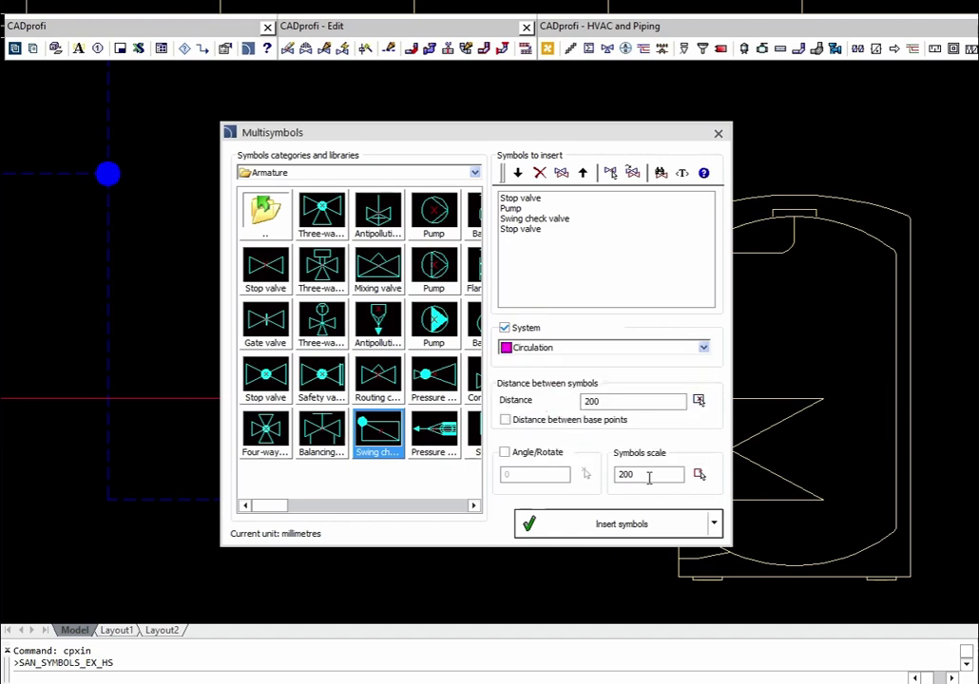
left_click(647, 532)
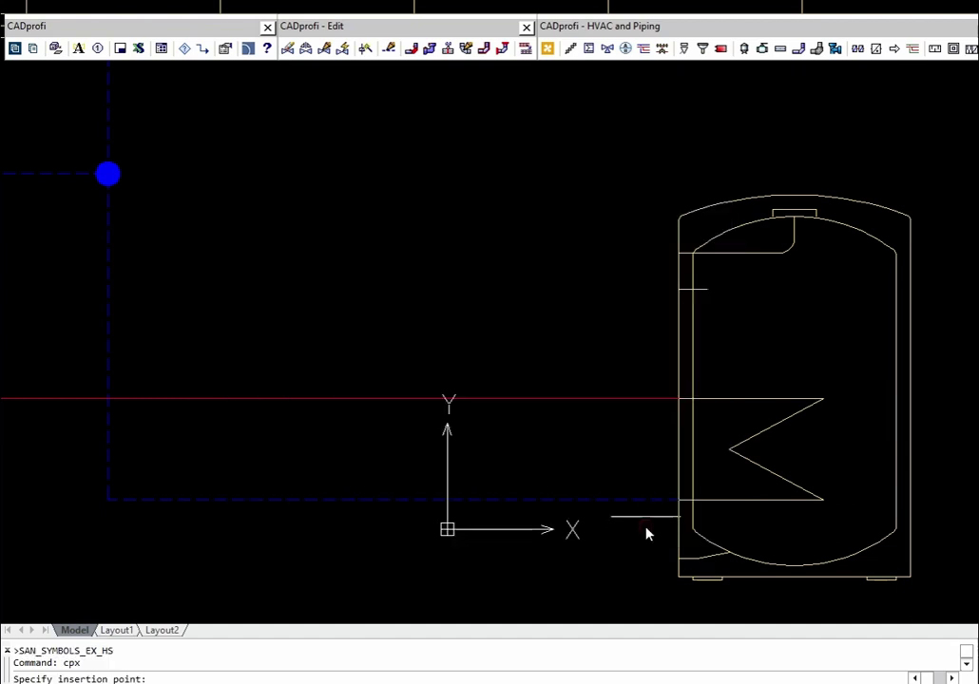
left_click(680, 290)
left_click(299, 297)
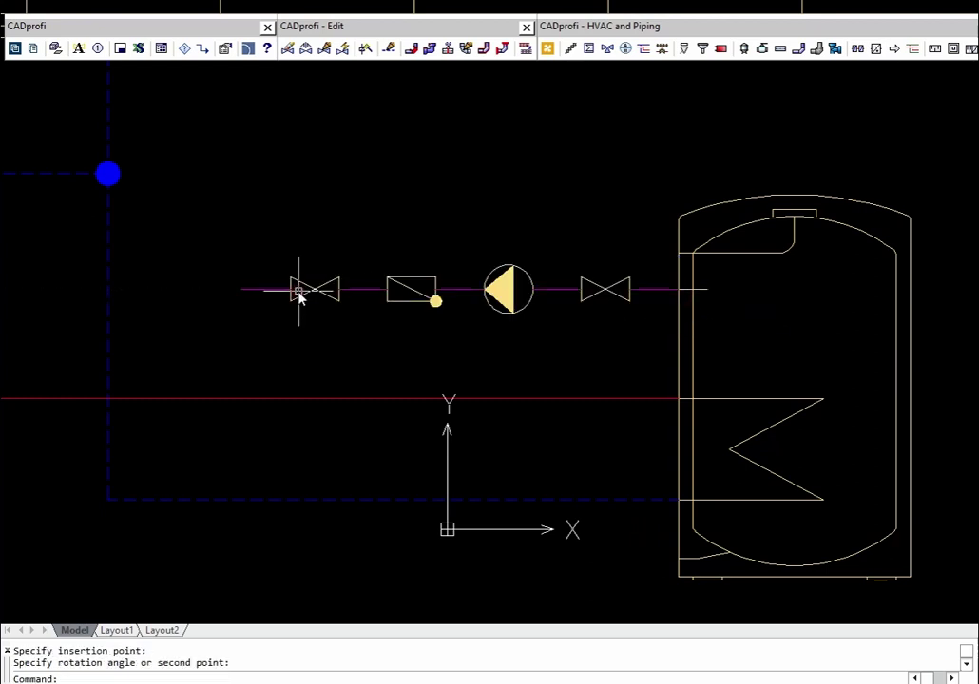
key("ctrl+z")
key("ctrl+z")
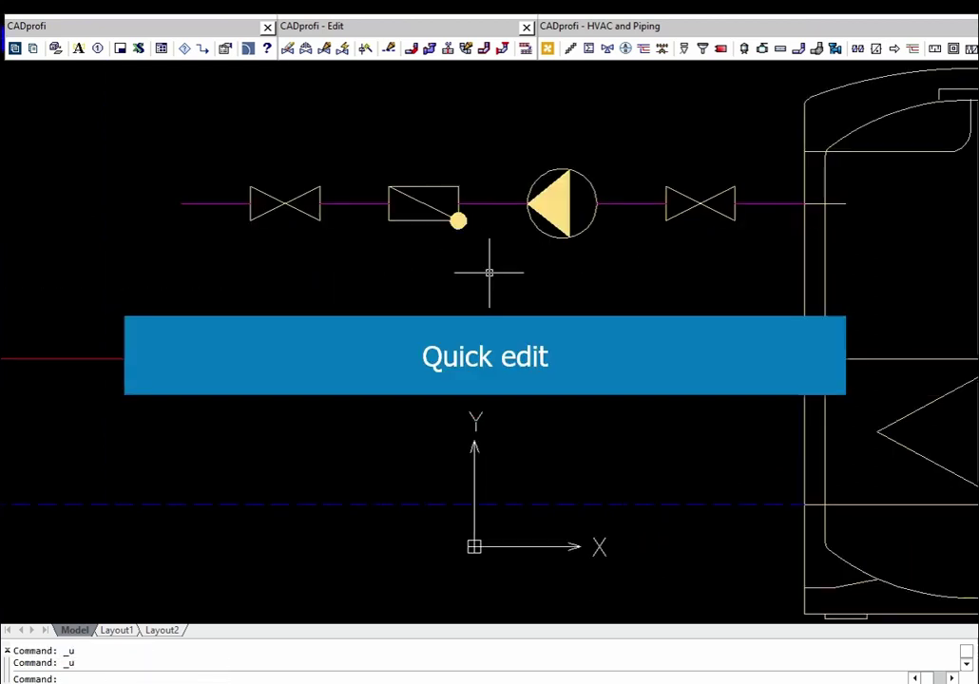
Step: Insert an outline Pump similar to the existing pump on the lower red pipe, facing left
left_click(341, 48)
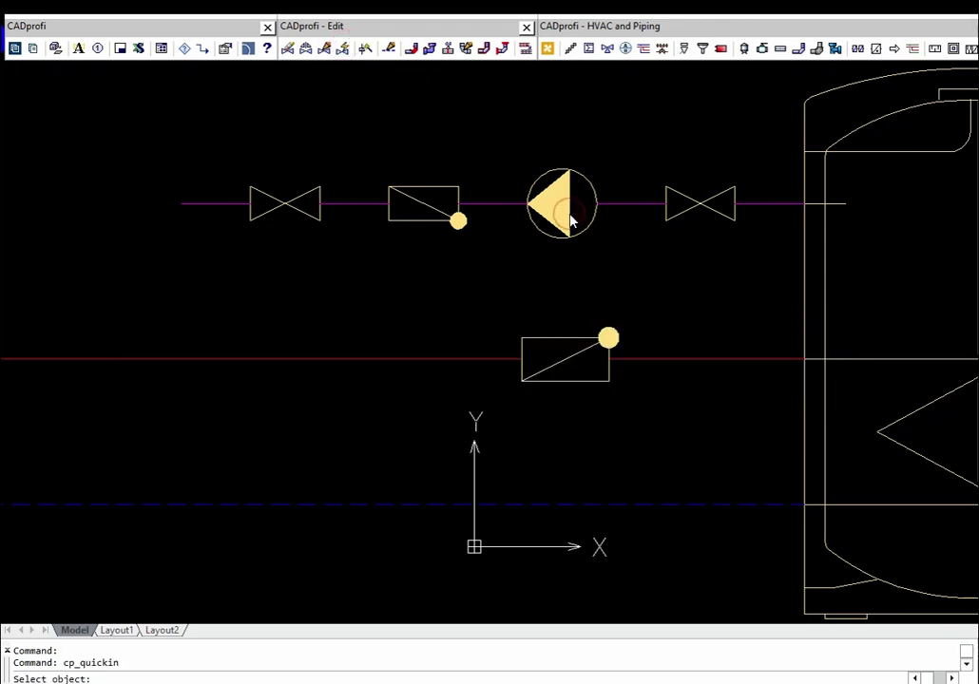
left_click(571, 221)
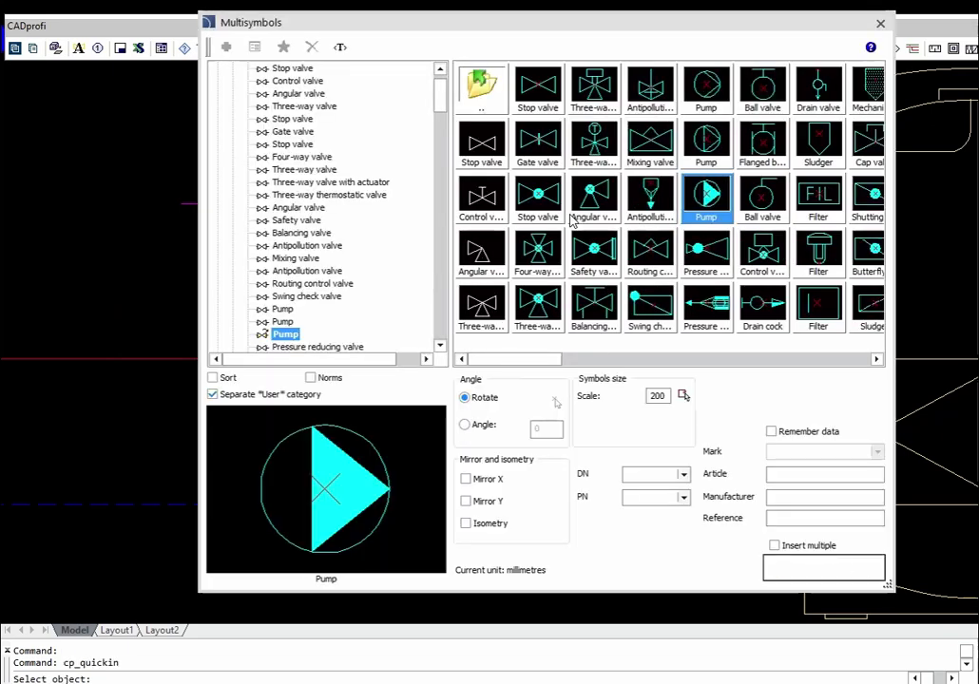
left_click(709, 142)
left_click(803, 575)
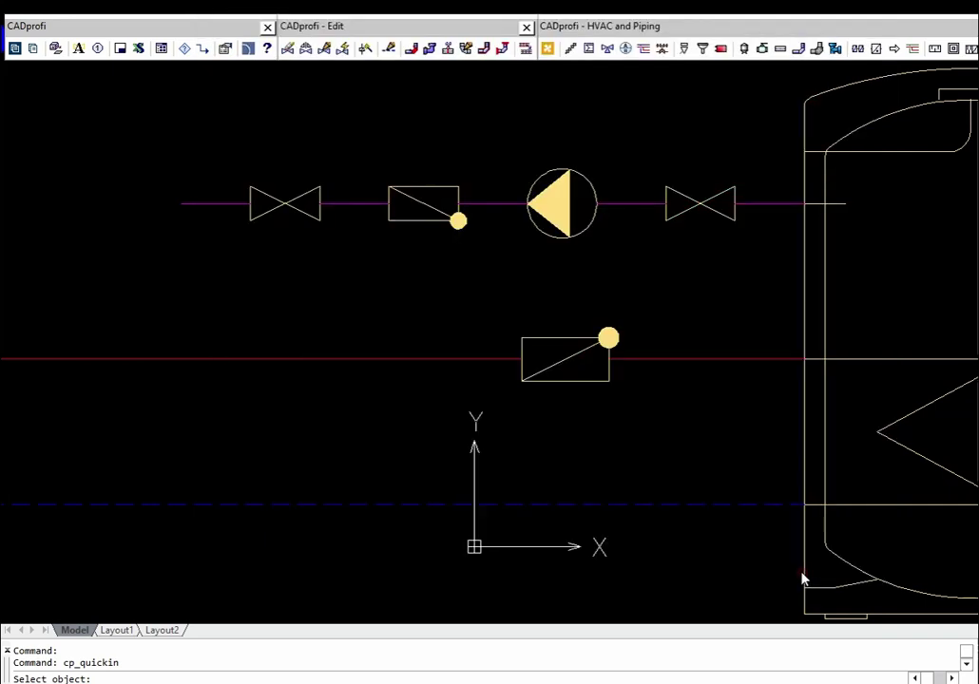
left_click(416, 358)
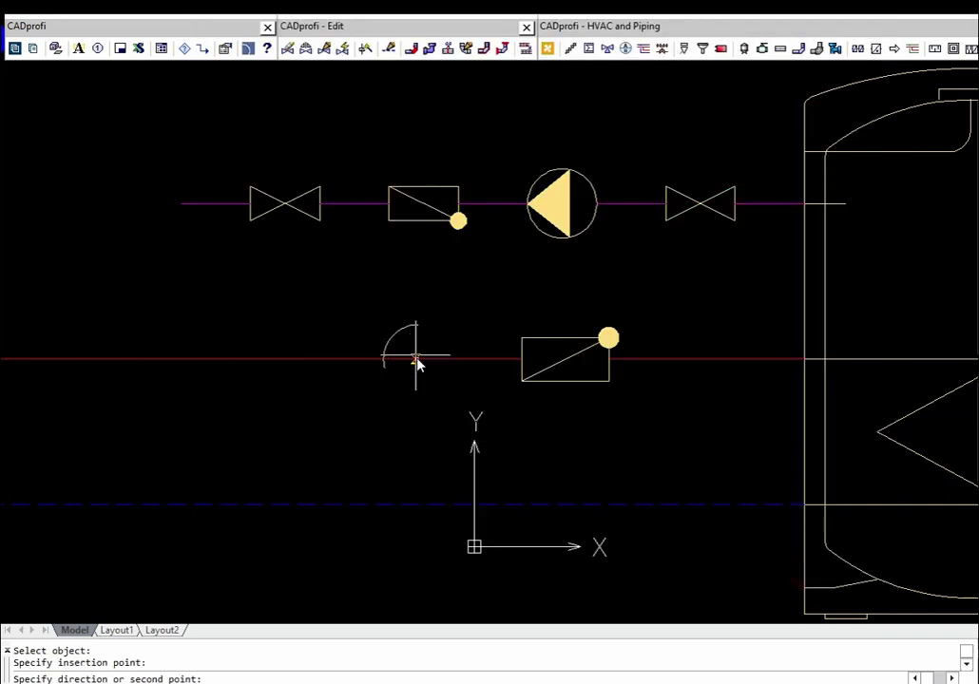
left_click(338, 329)
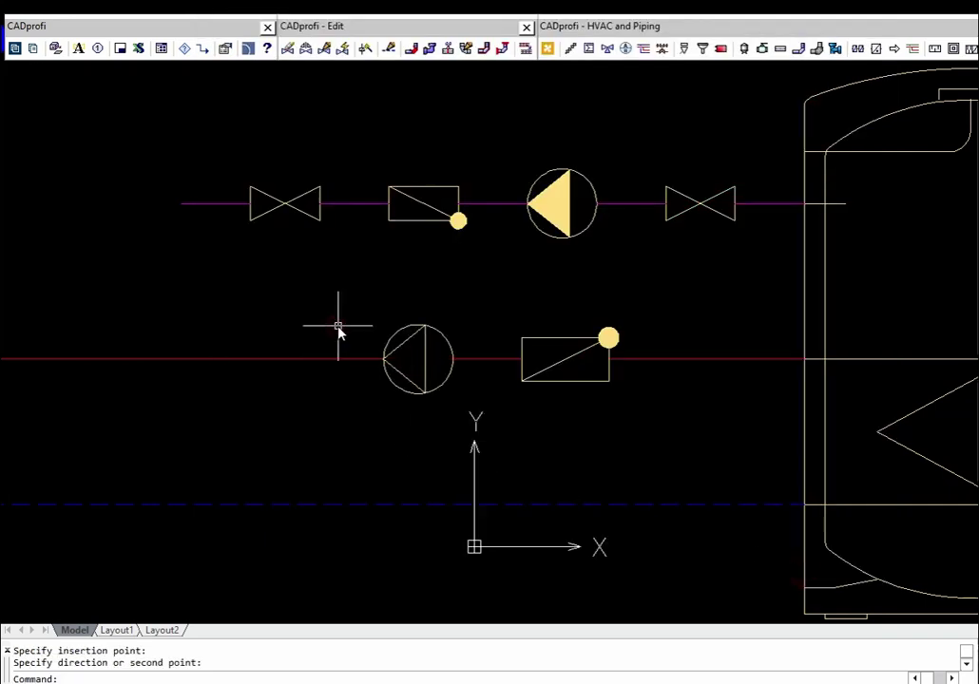
left_click(305, 47)
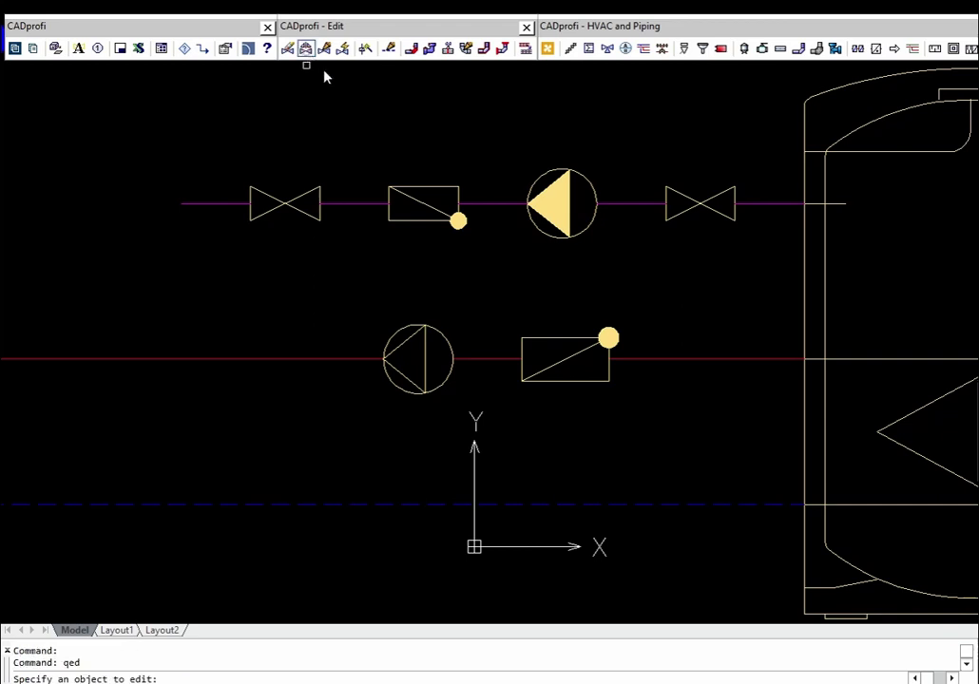
Step: Quick-edit the lower check valve to shrink it and mirror it horizontally
left_click(604, 339)
left_click(568, 385)
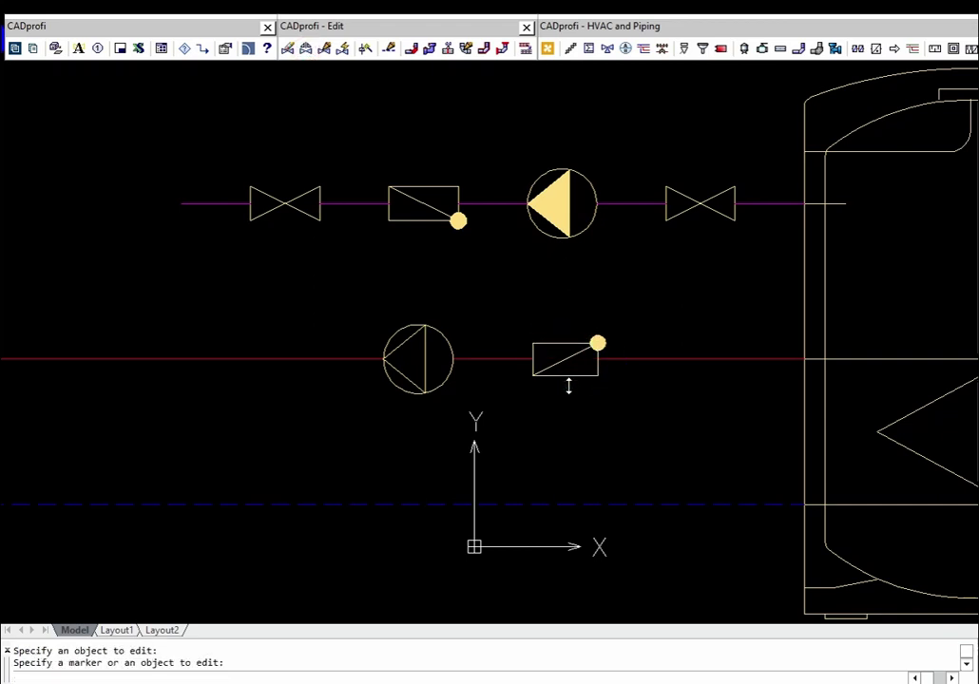
left_click(591, 335)
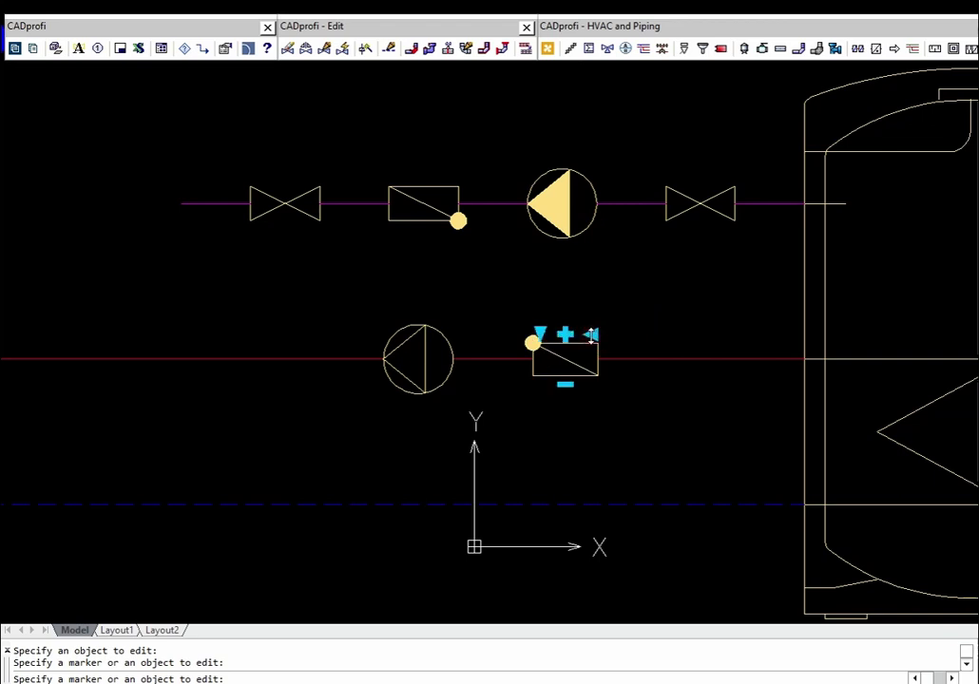
key("Escape")
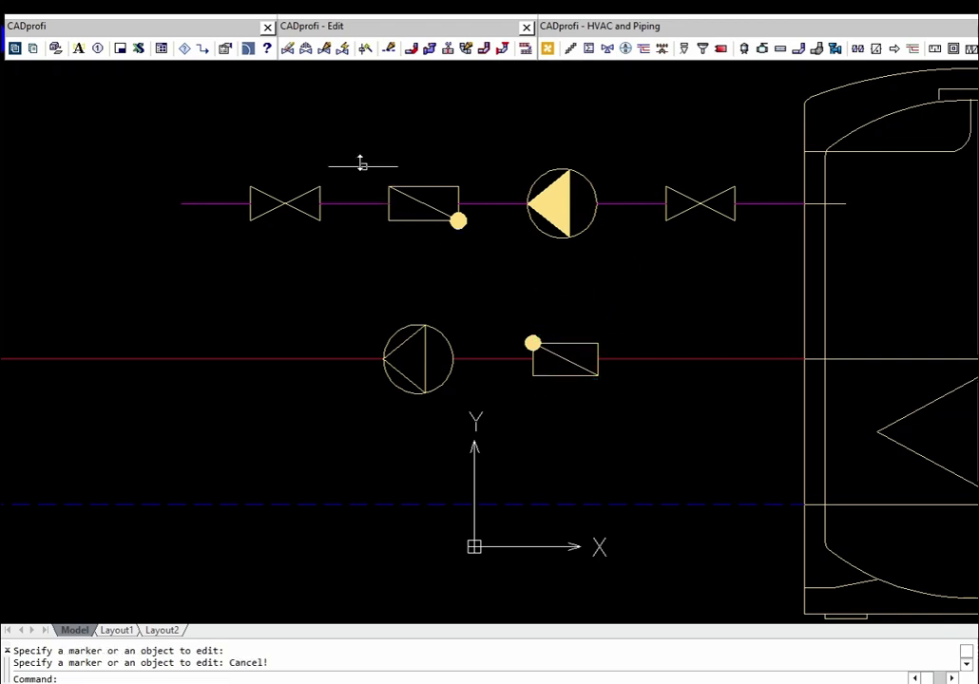
Step: Copy the upper-left stop valve onto the lower pipe's left end and right of the check valve
left_click(308, 49)
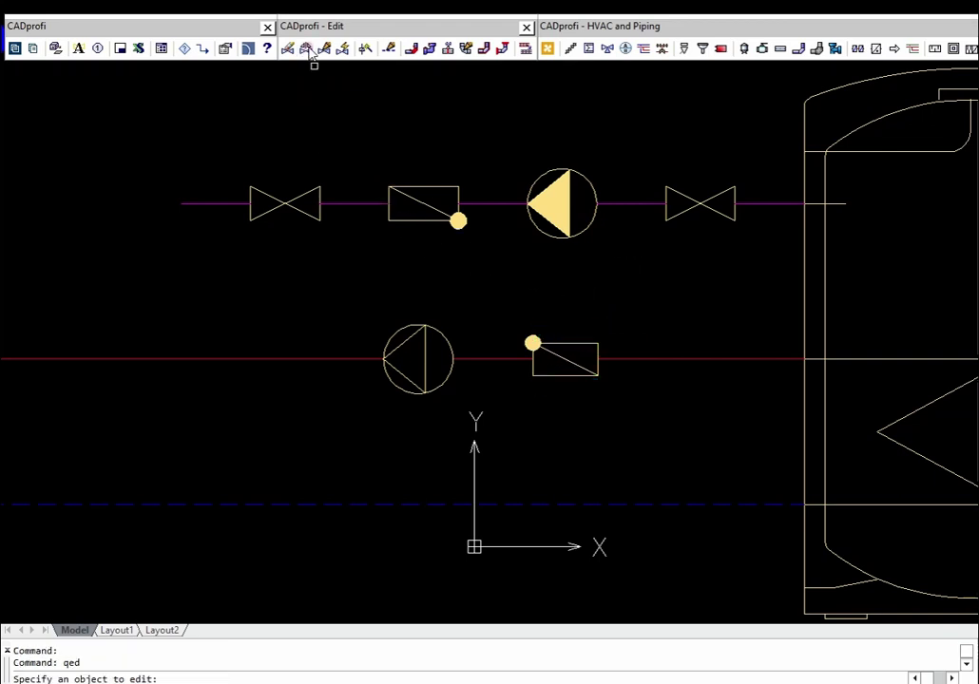
left_click(320, 195)
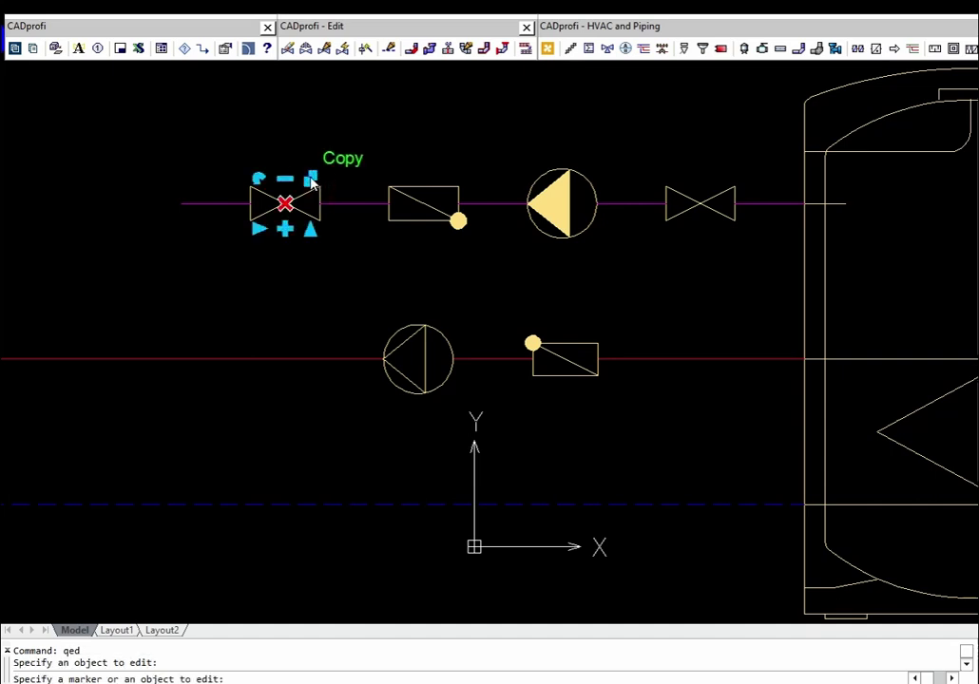
left_click(307, 174)
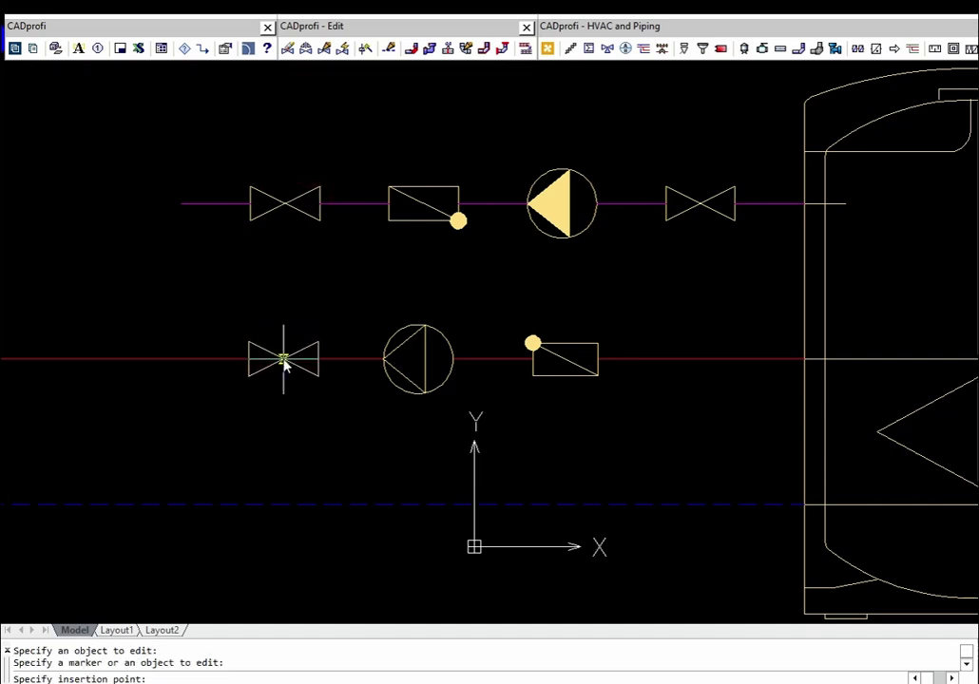
left_click(284, 360)
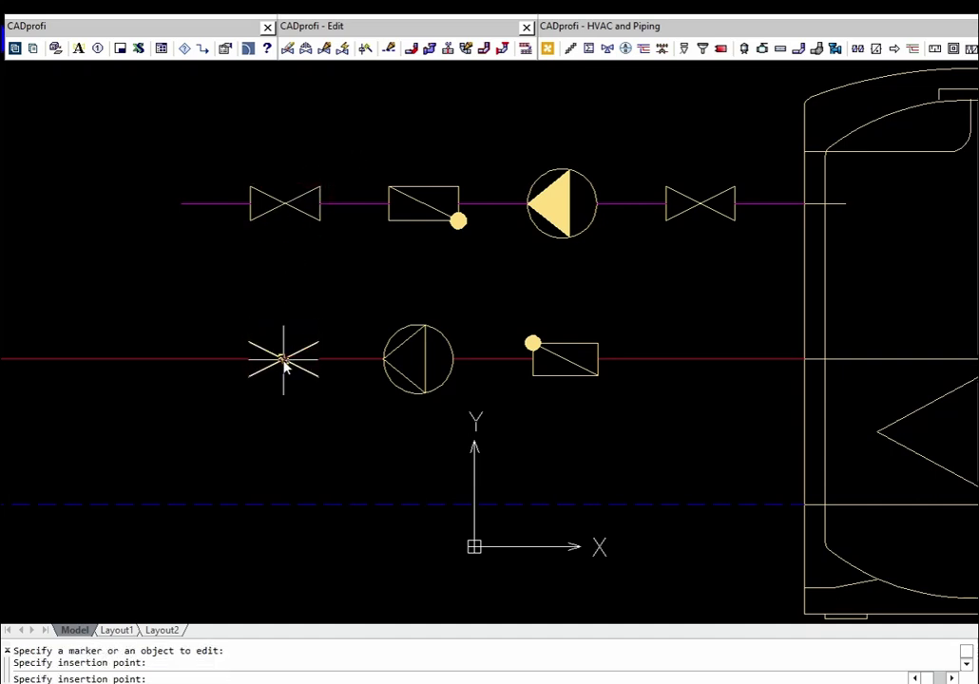
left_click(705, 365)
key("Escape")
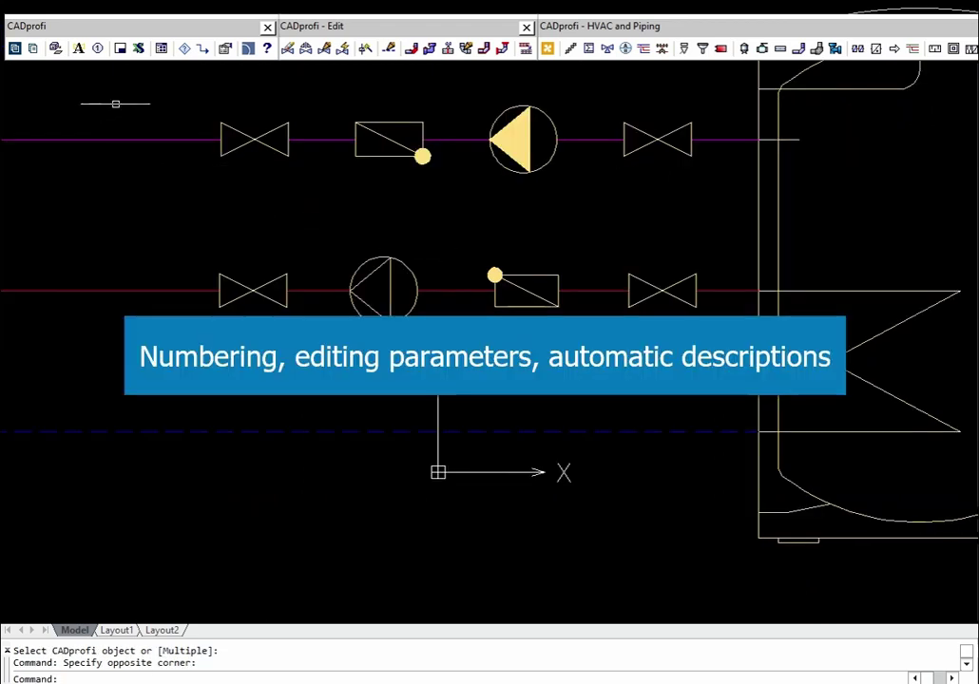
Step: Set DN 25 on the upper-left stop valve, assign it to the other three valves, and save attributes
left_click(79, 49)
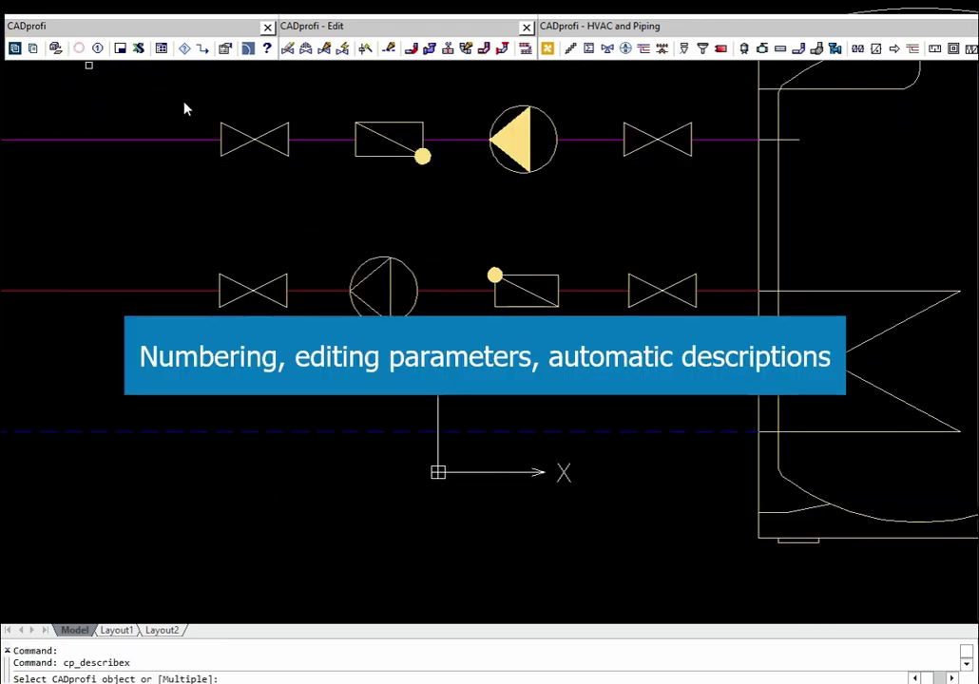
left_click(247, 140)
left_click(354, 262)
left_click(353, 261)
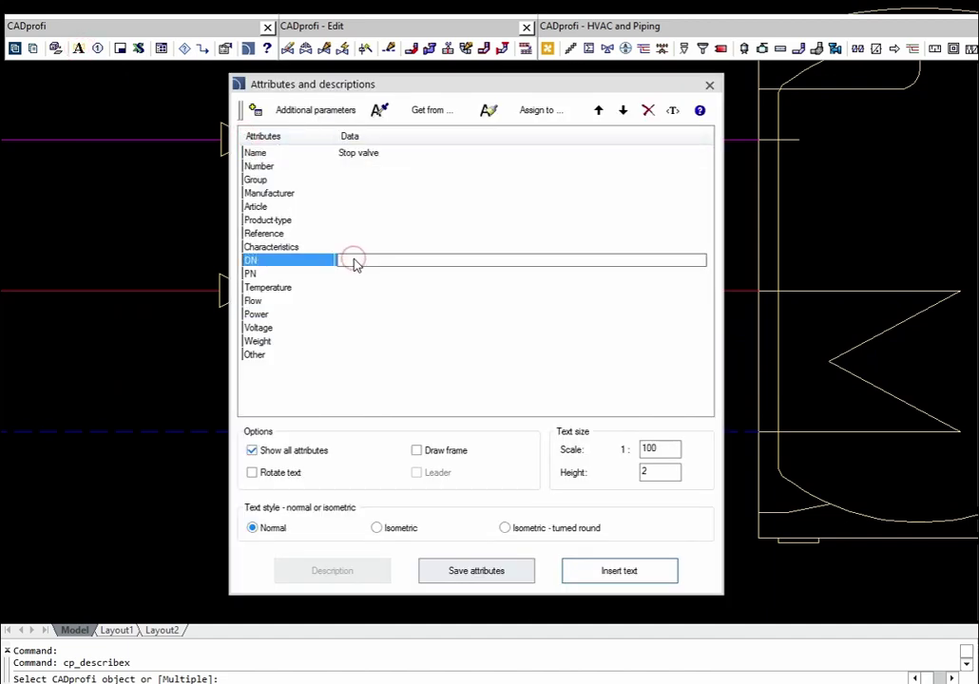
left_click(536, 110)
left_click(594, 103)
left_click(709, 313)
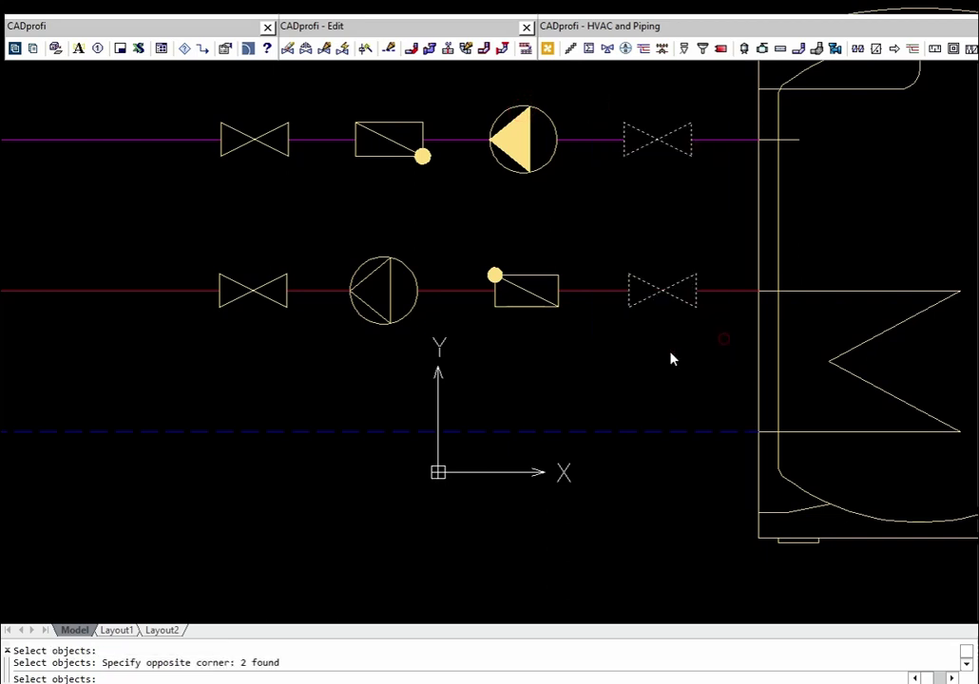
left_click(276, 285)
key("Return")
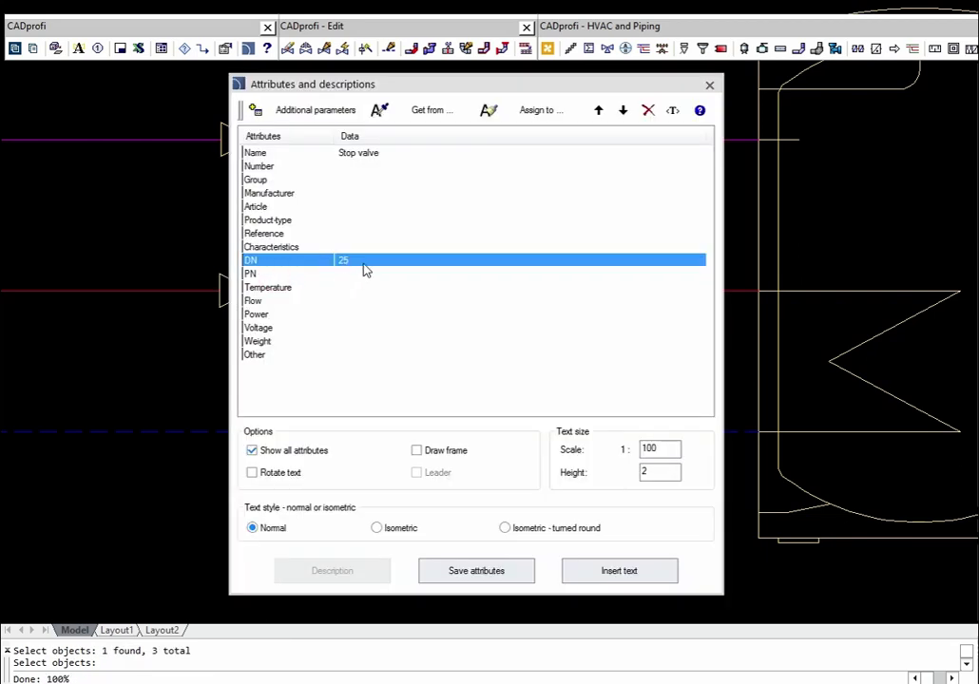
left_click(476, 570)
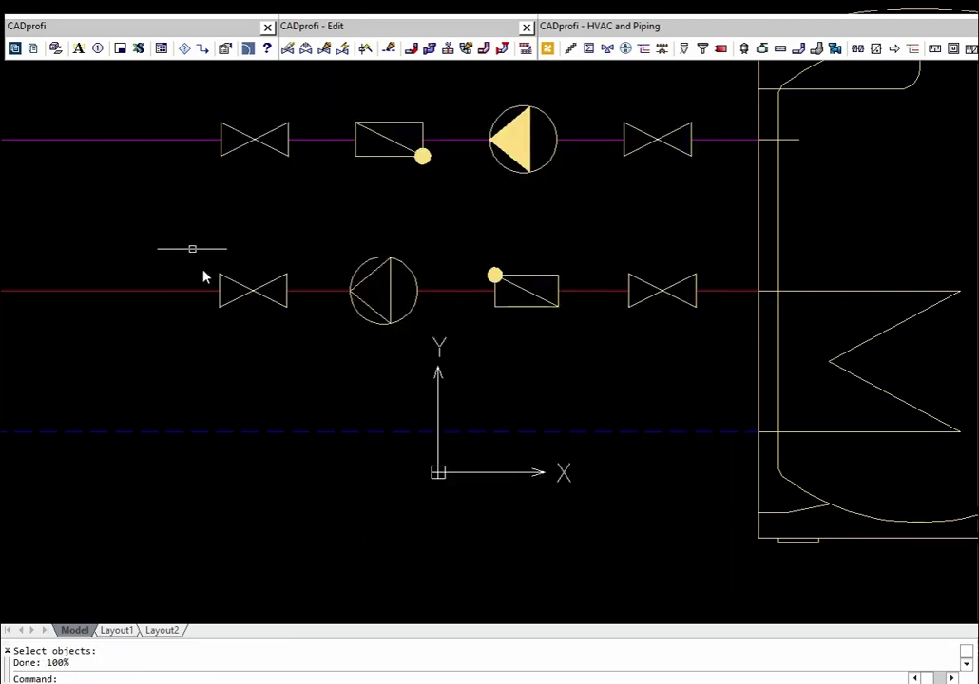
Step: Start Numbering with same numbers for similar objects; label the top-left valve 1 and actuated valve 2
left_click(97, 47)
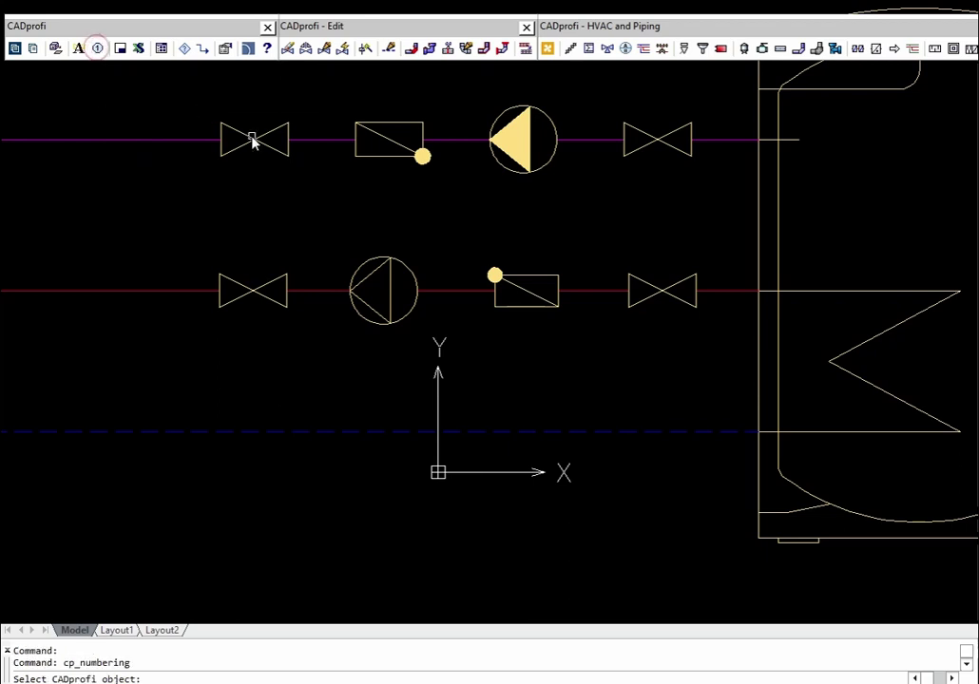
left_click(255, 141)
left_click(326, 363)
left_click(463, 474)
left_click(220, 206)
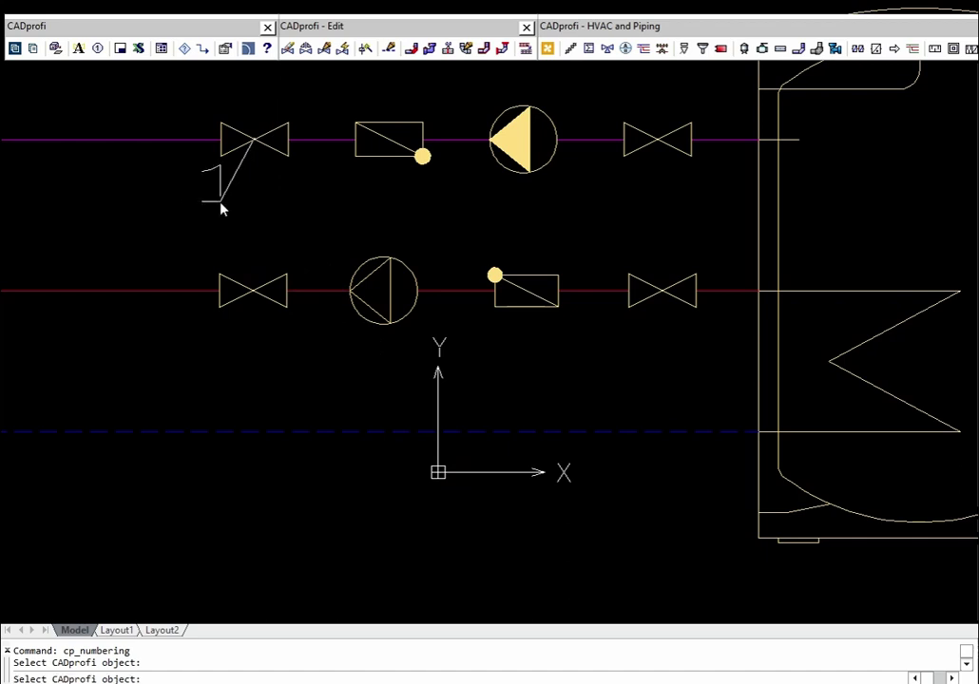
left_click(374, 209)
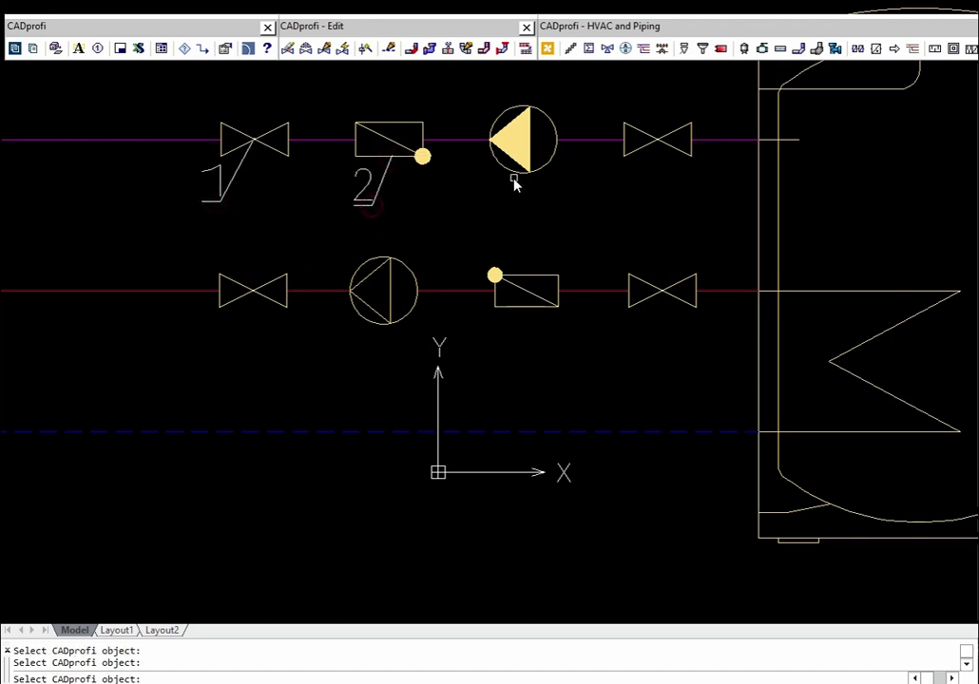
Step: Number the pump, top-right valve 1, lower pump 4, lower actuated valve 5, and lower-right valve
left_click(524, 178)
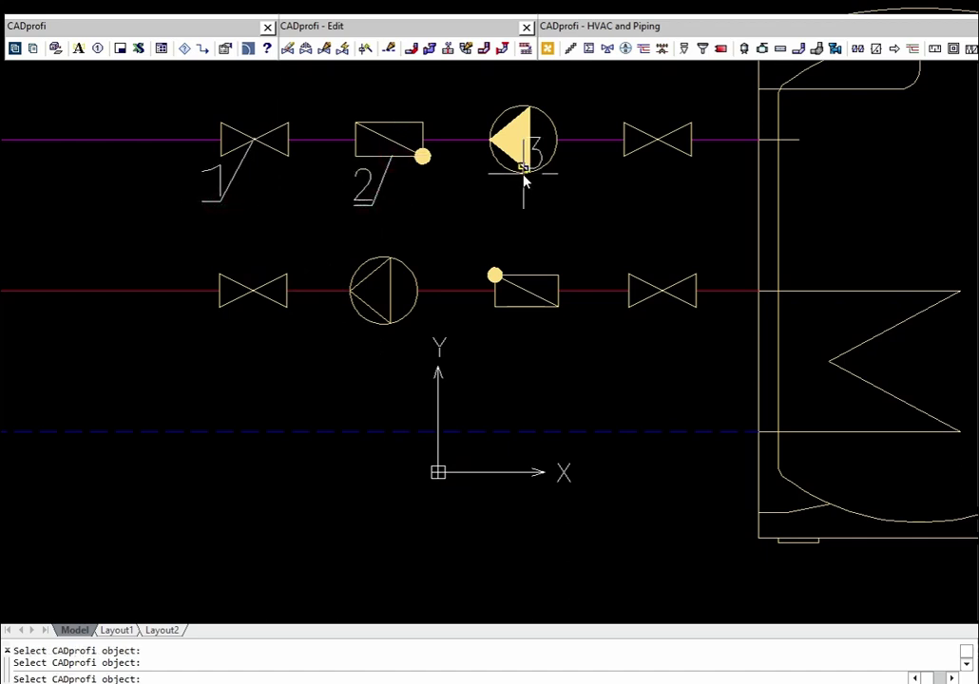
left_click(662, 145)
left_click(639, 215)
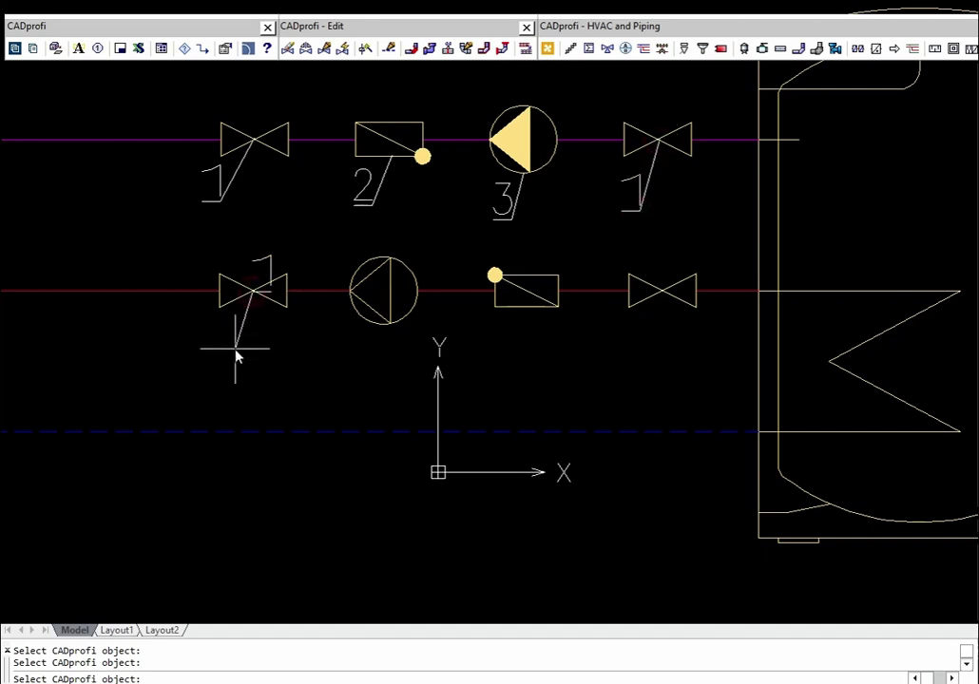
left_click(359, 371)
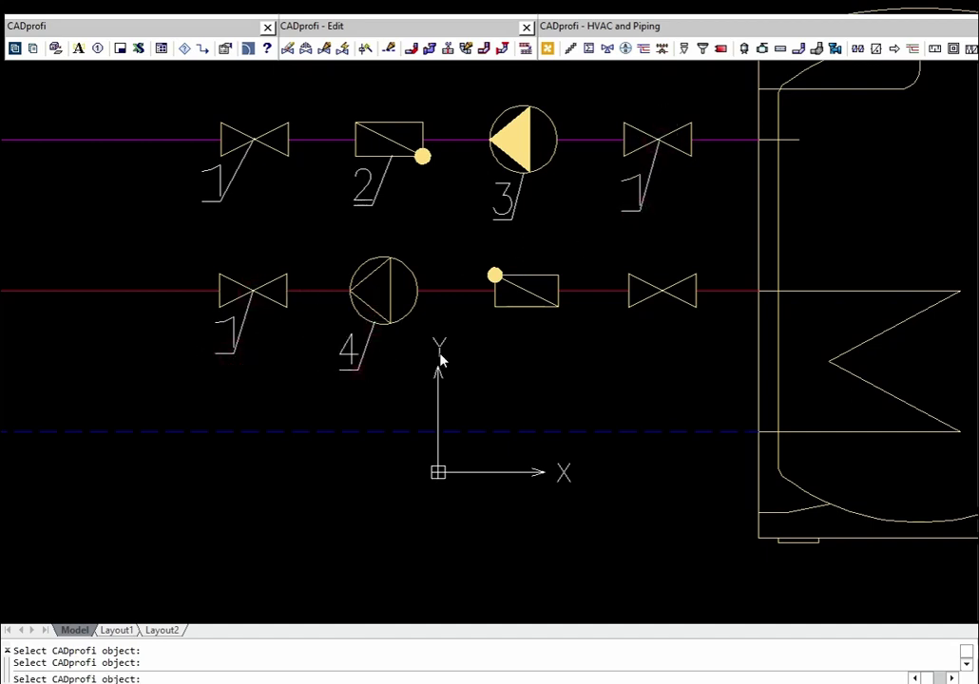
left_click(530, 314)
left_click(505, 367)
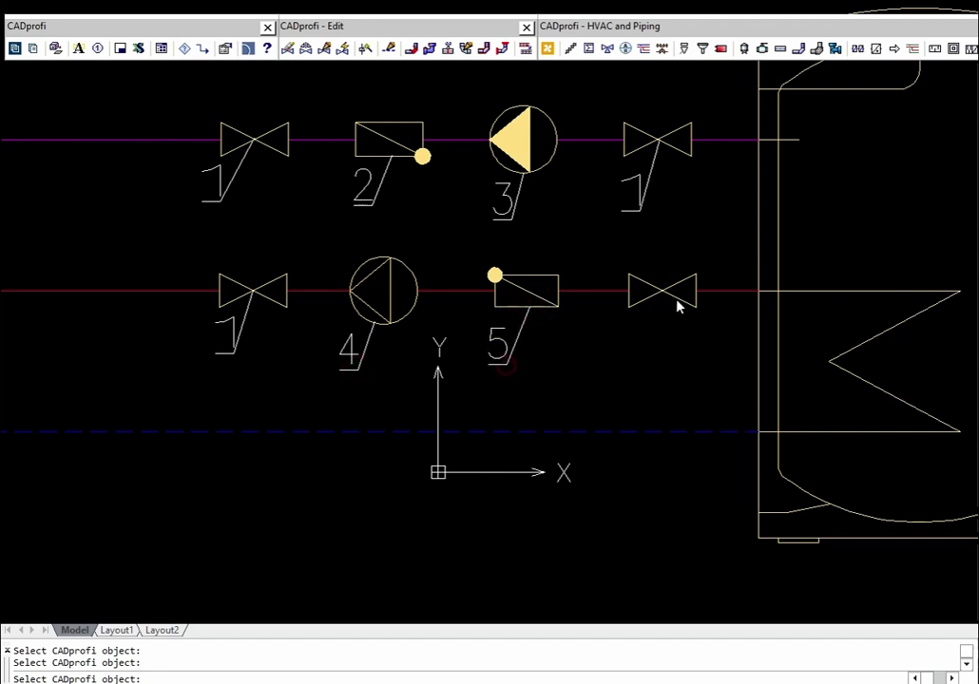
left_click(663, 298)
key("Escape")
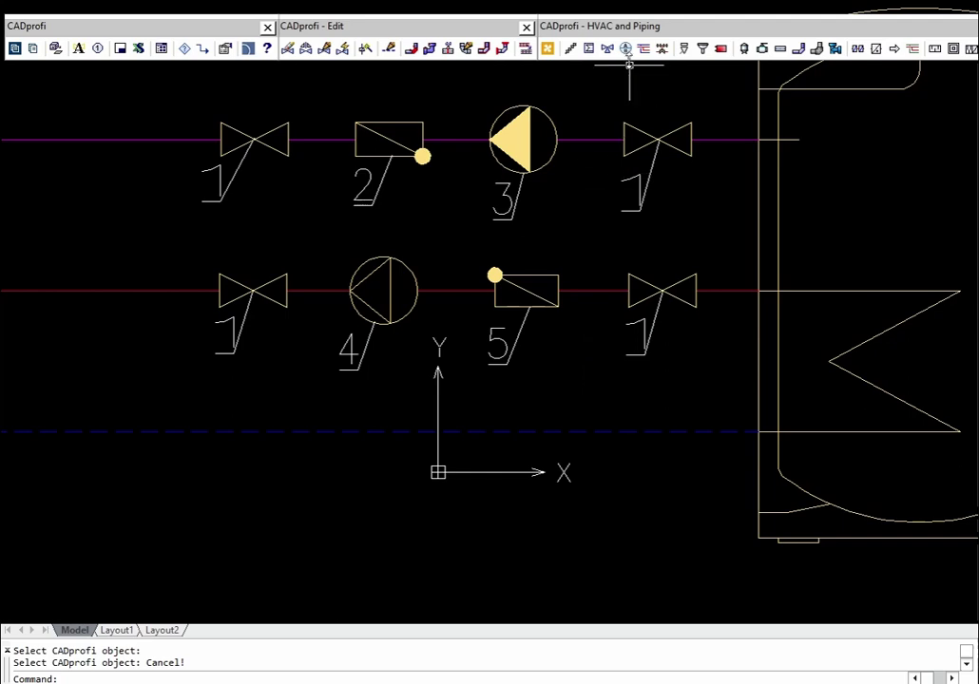
Step: Add a DN 25 size mark below the lower right valve
left_click(627, 50)
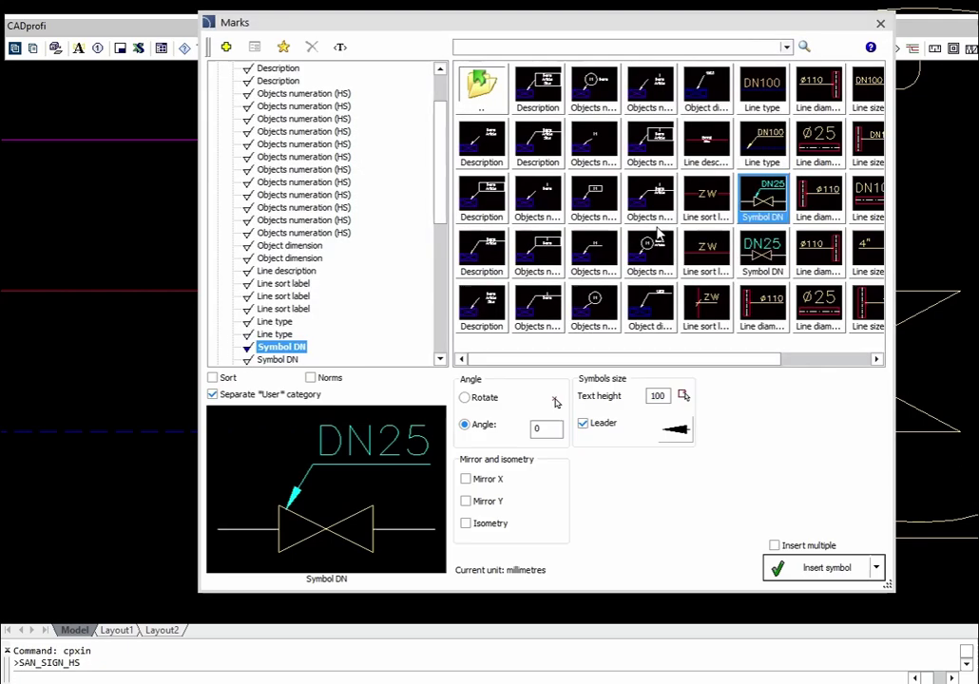
left_click(805, 570)
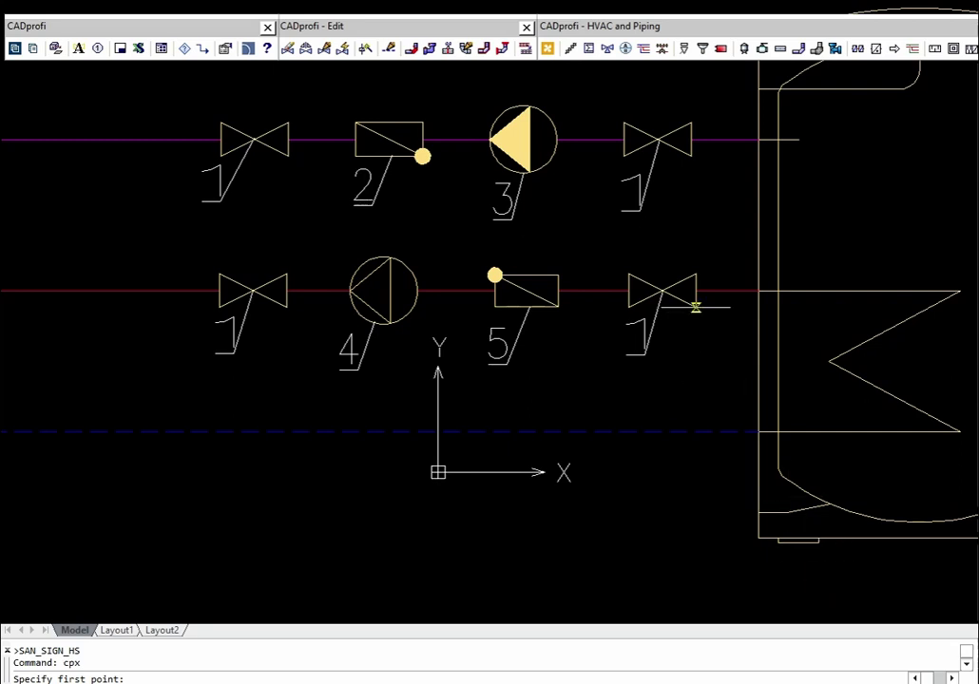
left_click(695, 307)
left_click(697, 410)
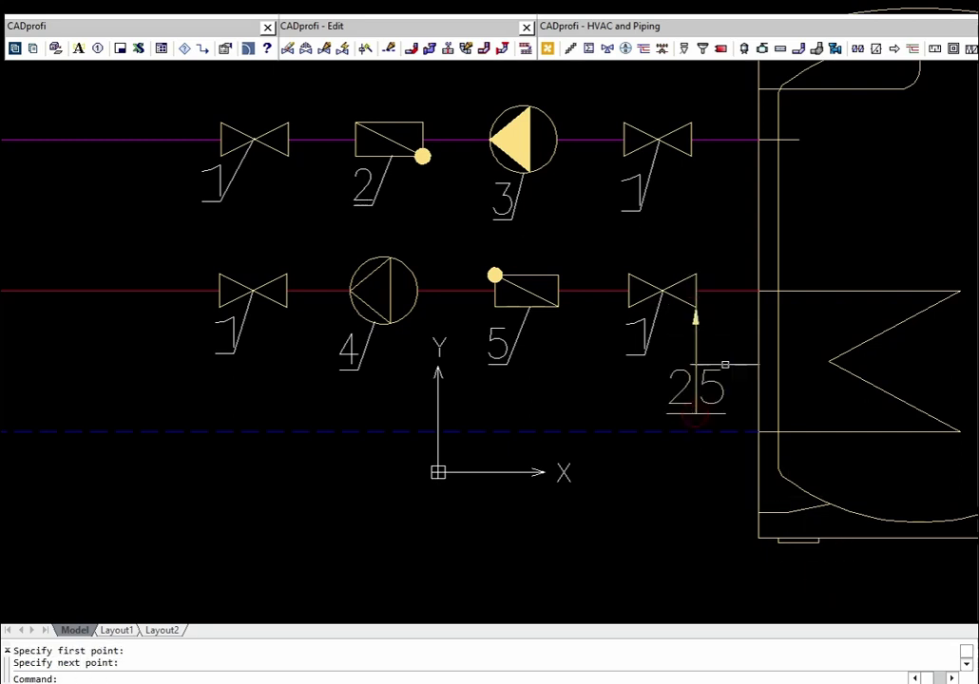
Step: Add cir/s/r Line sort labels to many pipelines by drawing one line across them
left_click(628, 48)
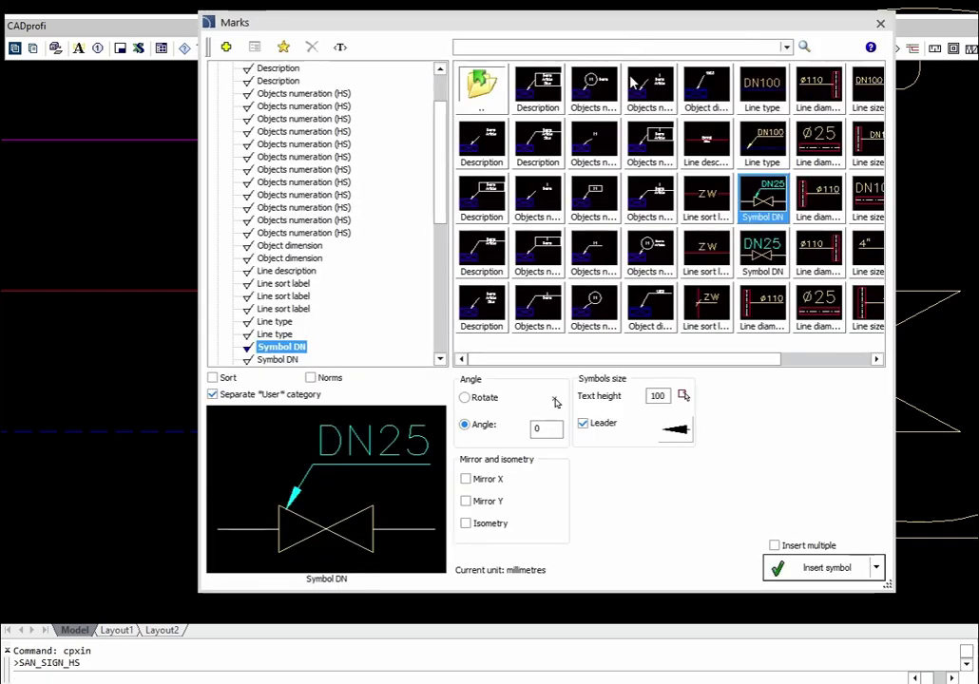
left_click(702, 196)
left_click(875, 567)
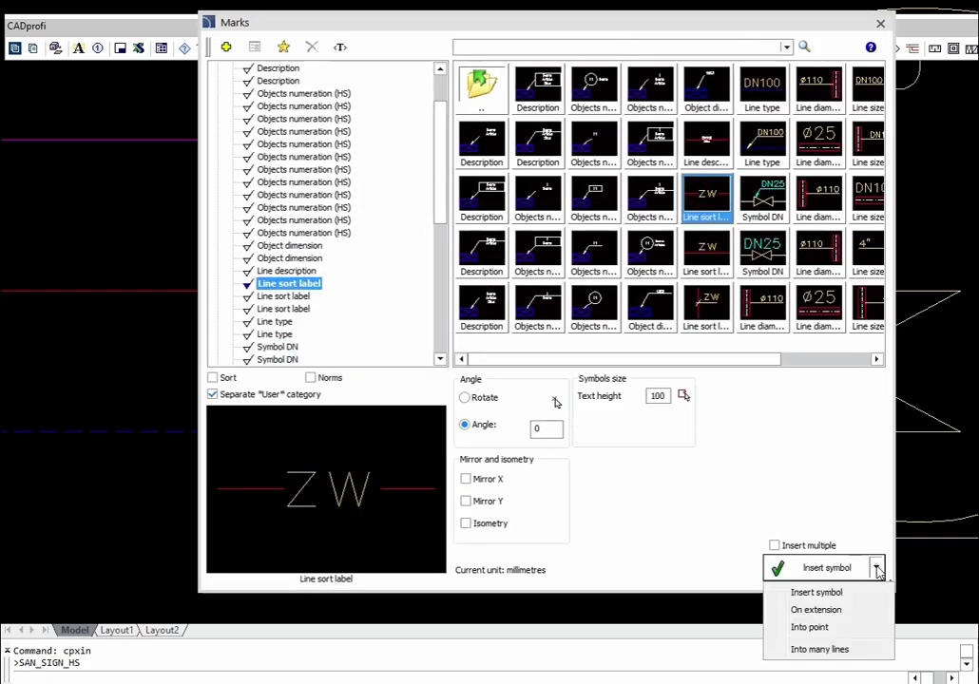
left_click(843, 656)
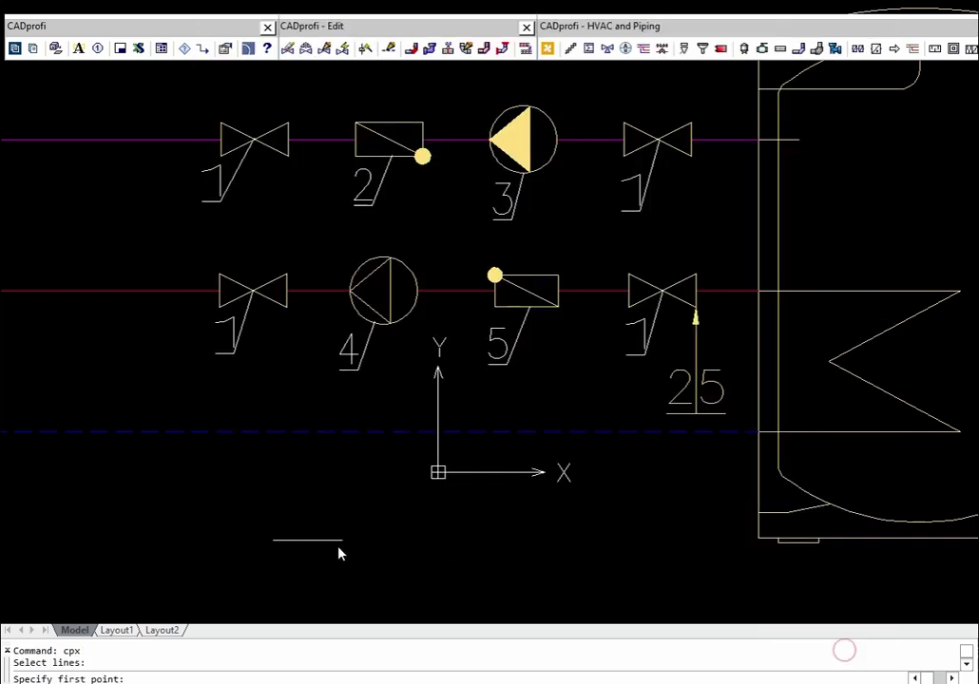
left_click(99, 489)
left_click(101, 91)
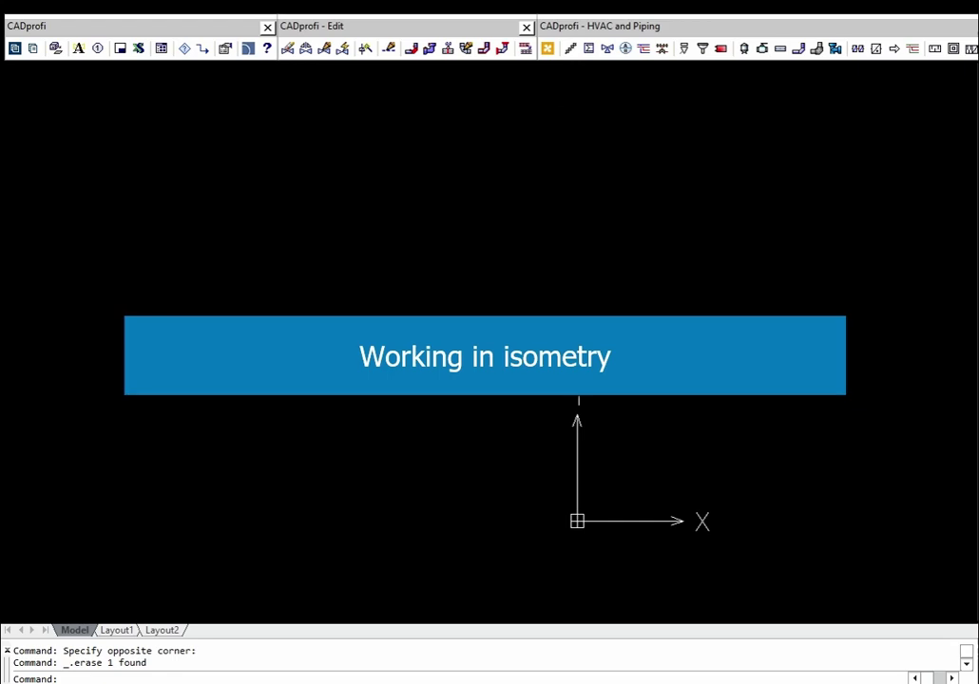
Step: Find 'vessel' and insert an isometric Vessel with trickling deaeration into the drawing
left_click(589, 49)
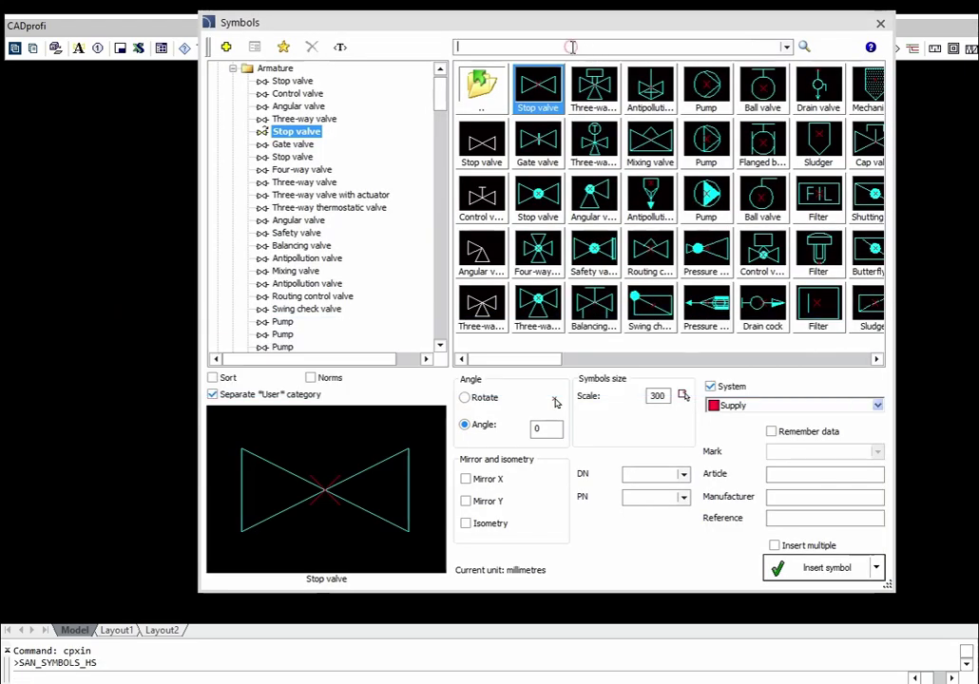
key("Return")
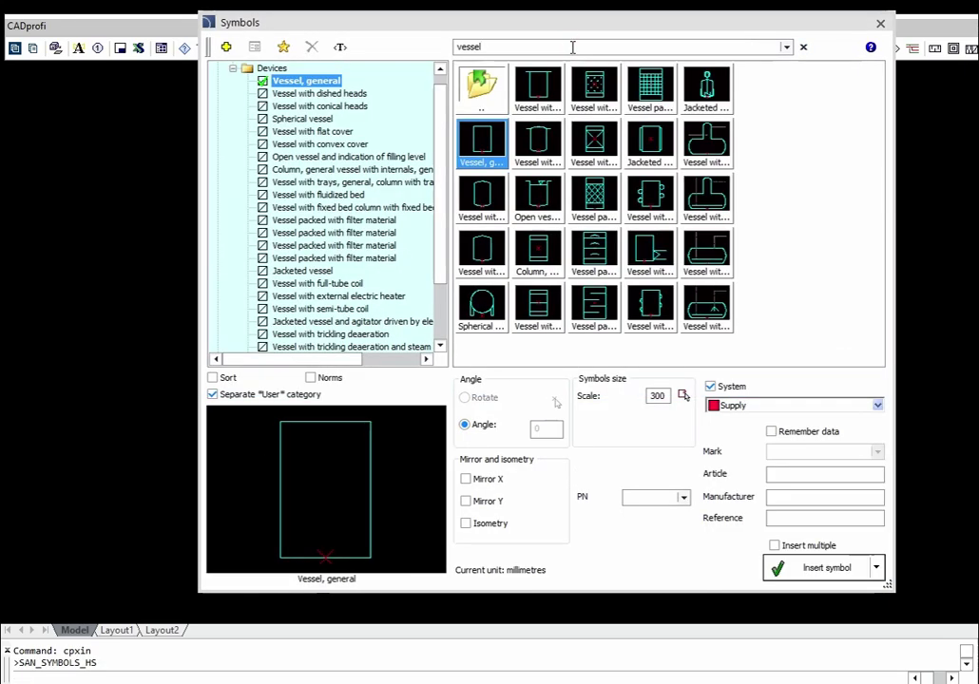
left_click(705, 143)
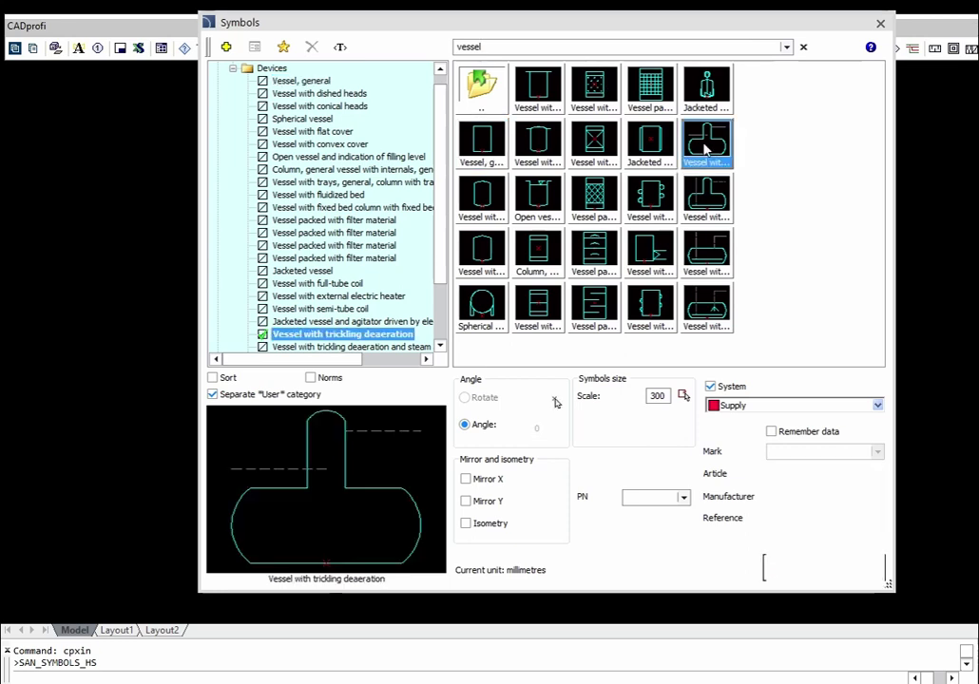
left_click(465, 523)
left_click(815, 568)
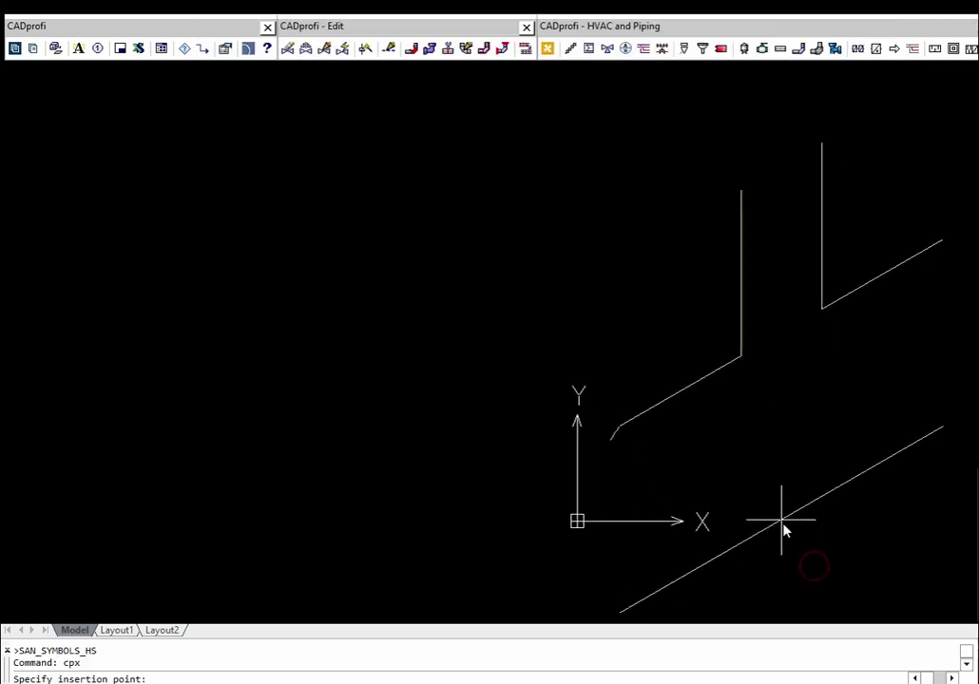
left_click(732, 466)
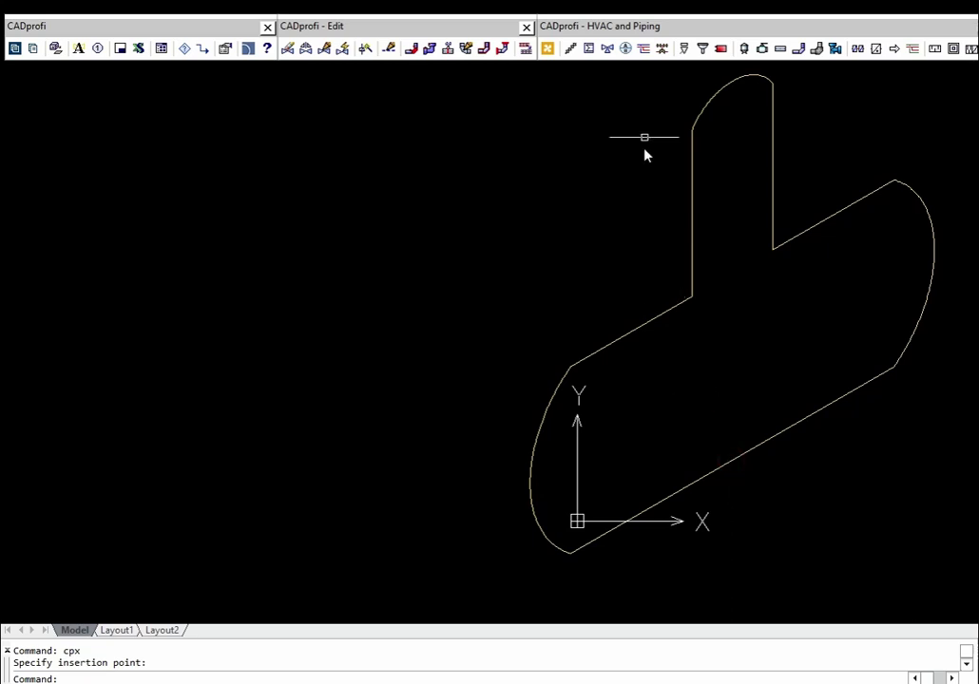
left_click(645, 52)
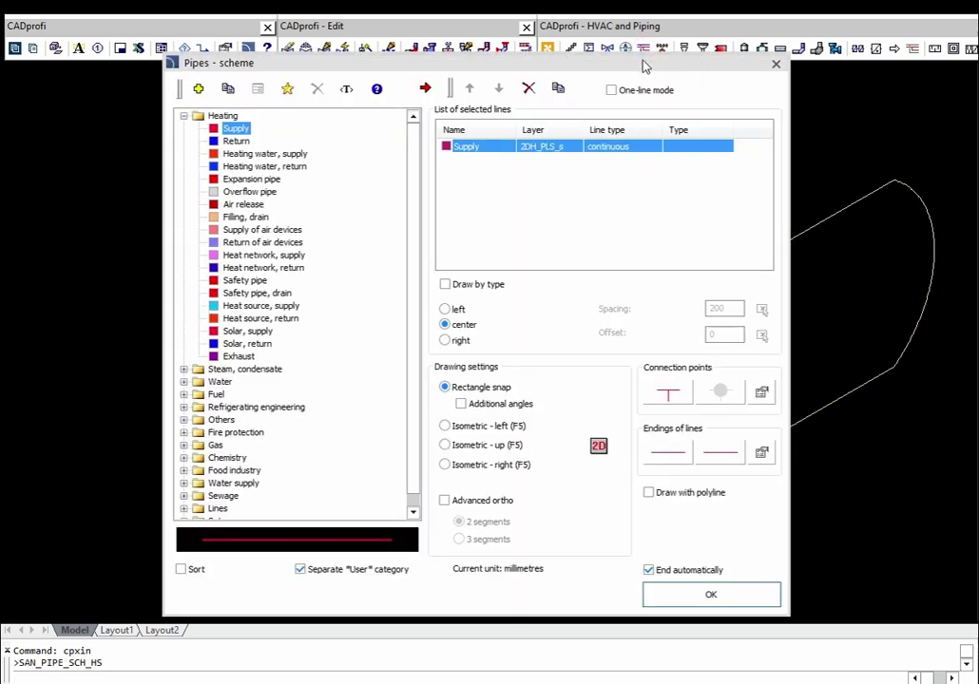
Step: Draw a right-isometric Supply pipe from the lower left, up vertically, to the vessel's neck
left_click(445, 465)
left_click(678, 594)
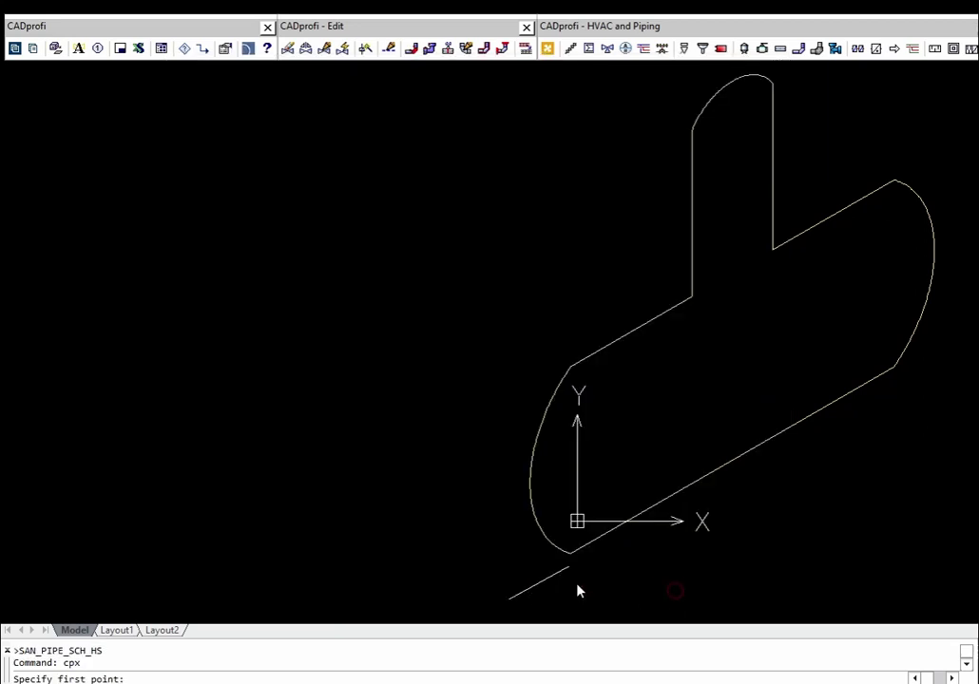
left_click(285, 609)
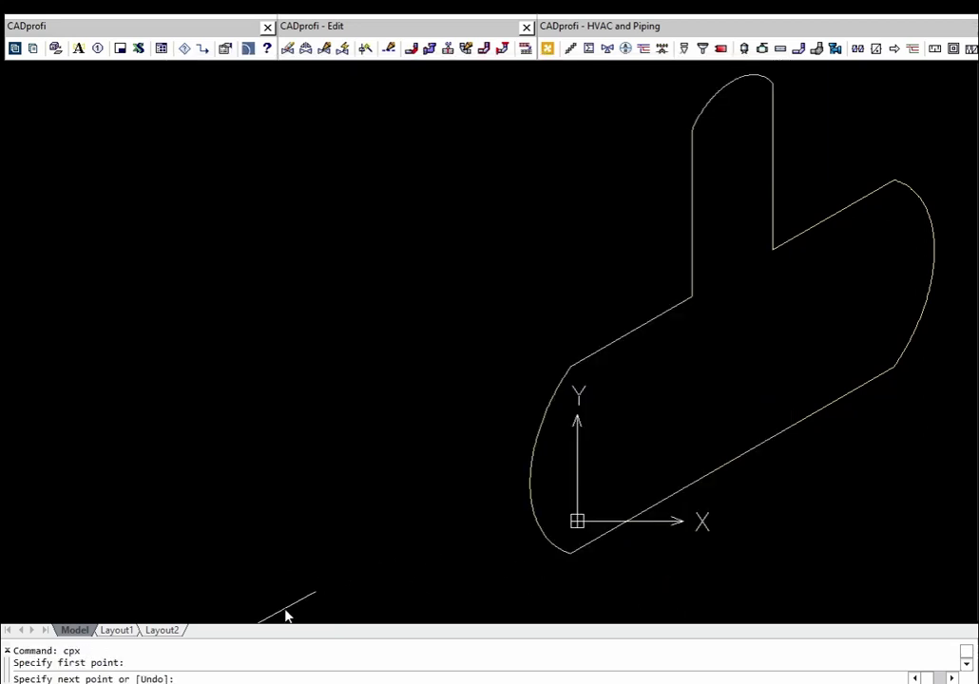
left_click(443, 518)
left_click(444, 365)
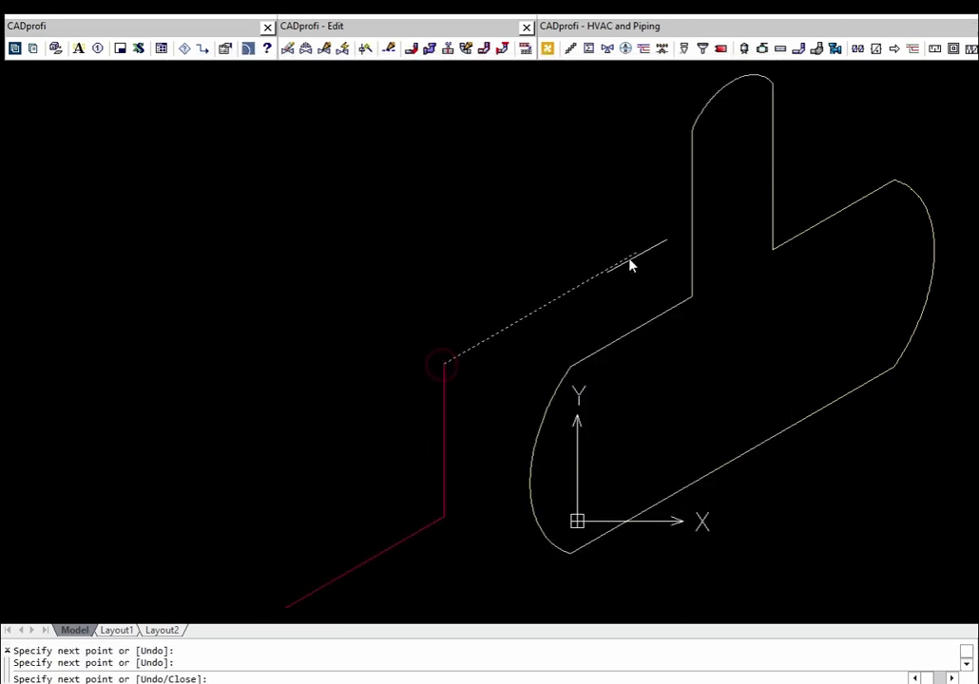
left_click(691, 226)
key("Return")
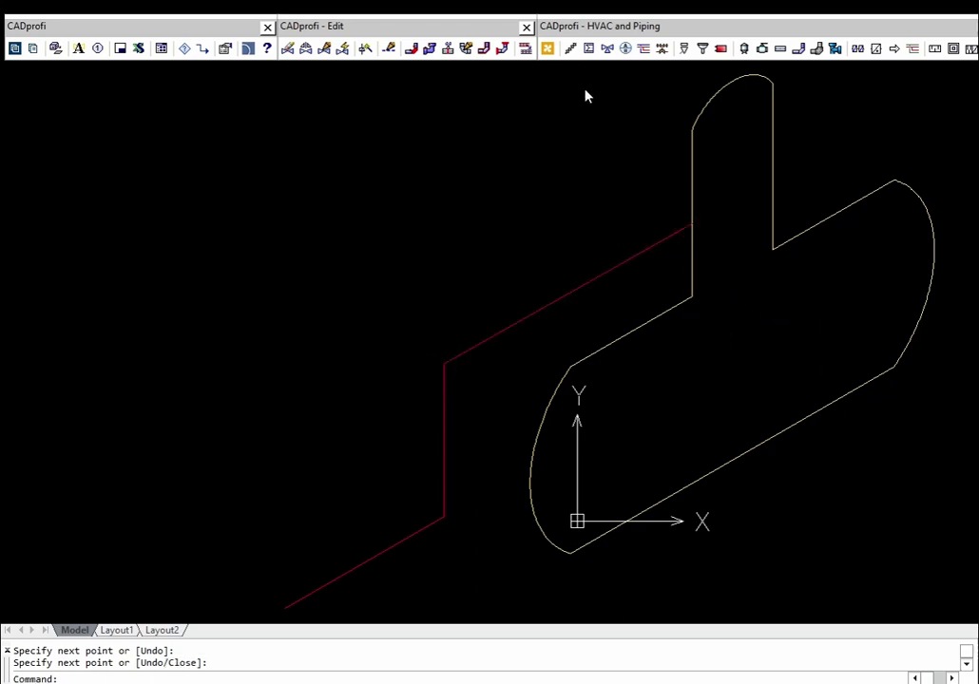
Step: Insert DN25 Stop valves on the red pipe's vertical riser and its upper run
left_click(588, 49)
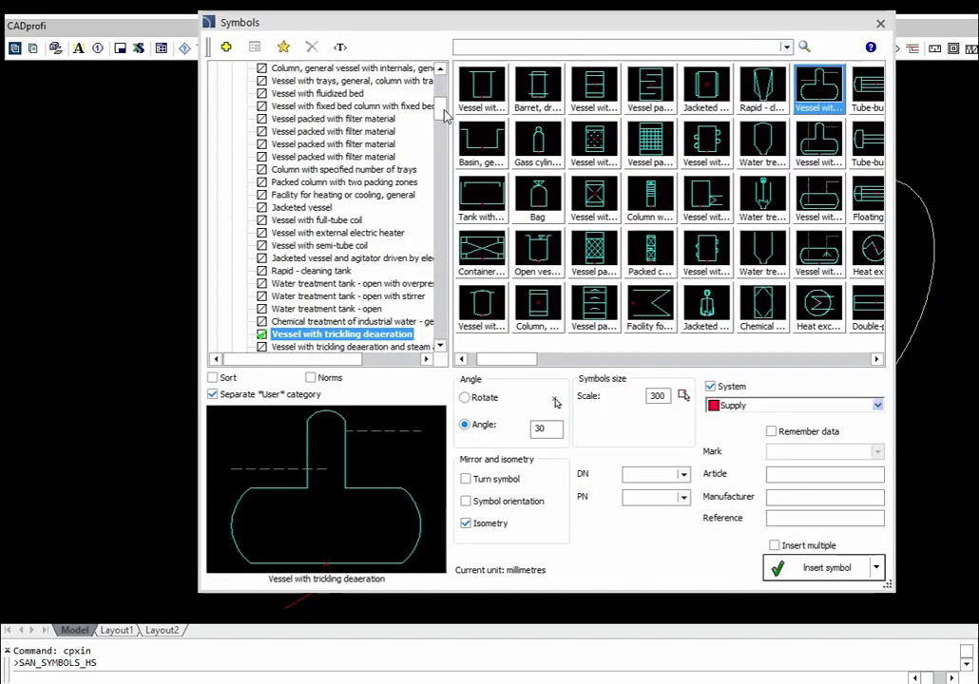
left_click_drag(442, 106, 275, 82)
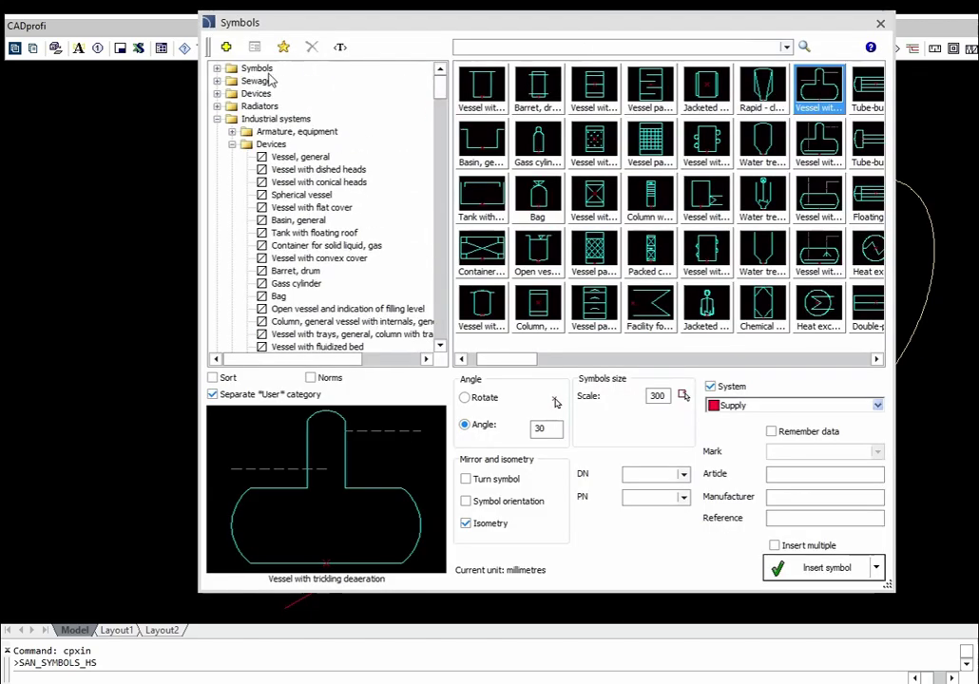
left_click(217, 69)
left_click(276, 80)
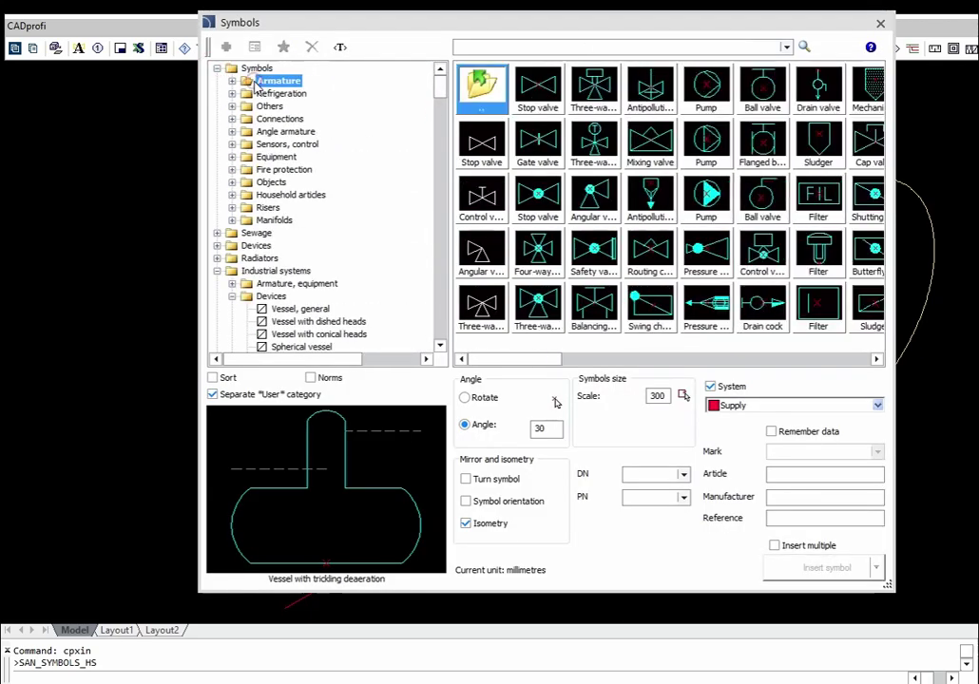
left_click(540, 88)
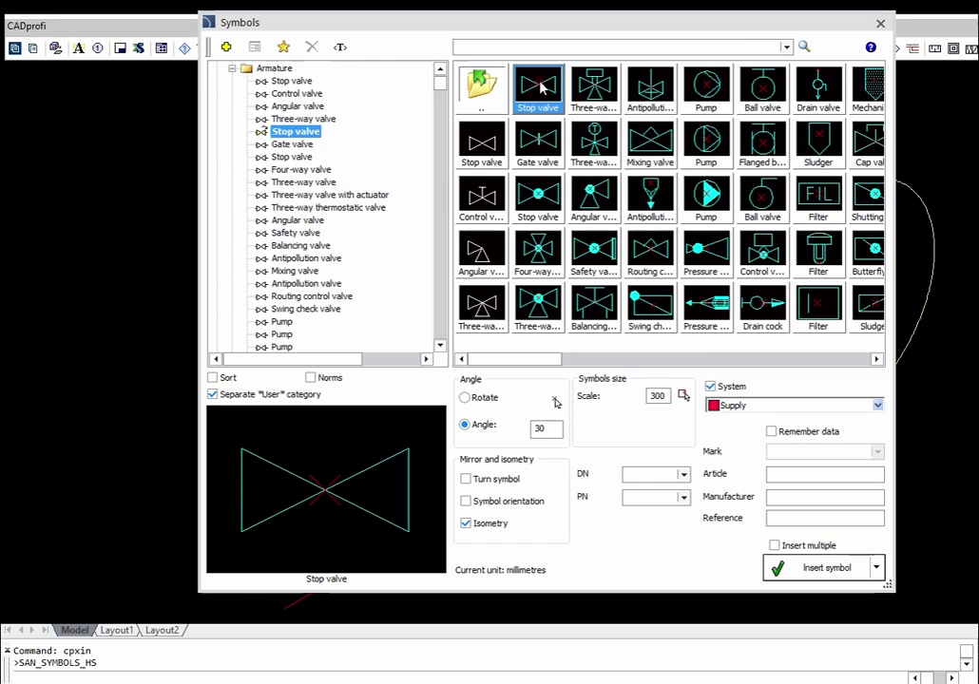
left_click(676, 473)
left_click(648, 532)
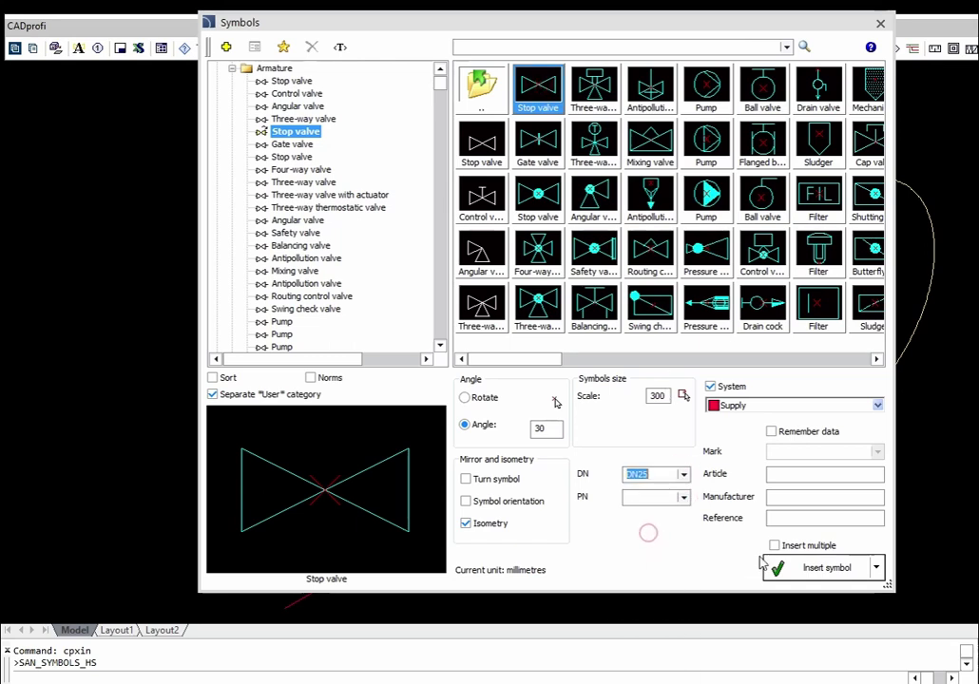
left_click(810, 568)
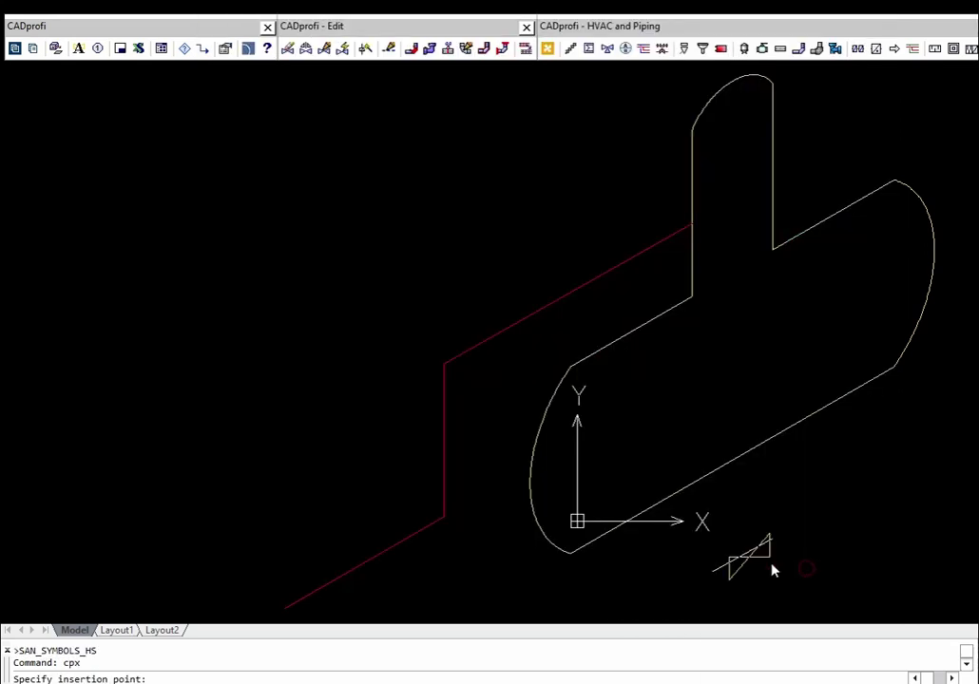
left_click(443, 430)
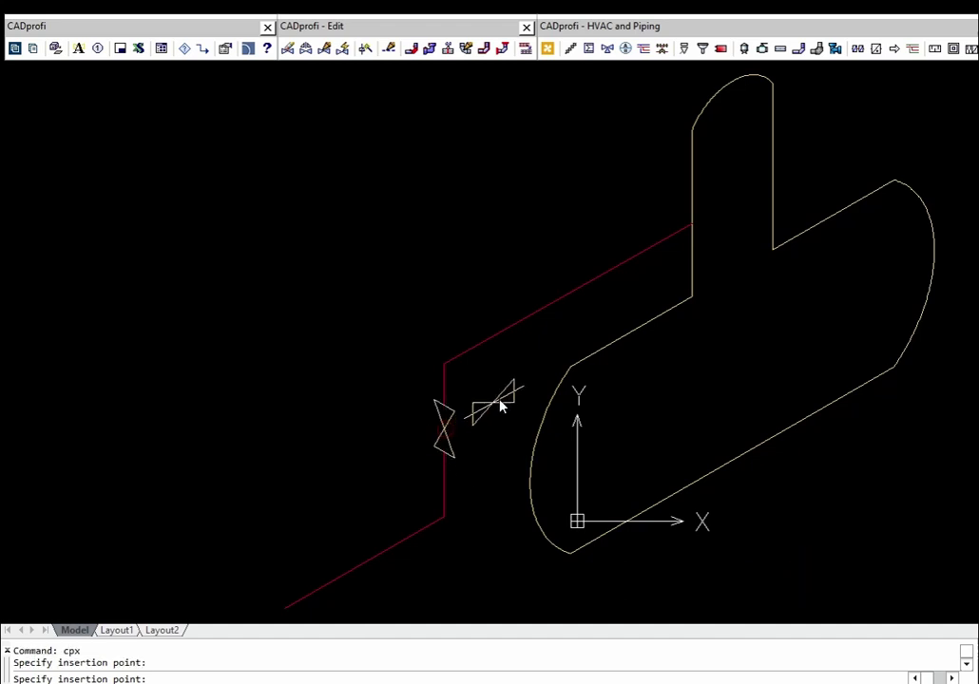
left_click(531, 327)
key("Escape")
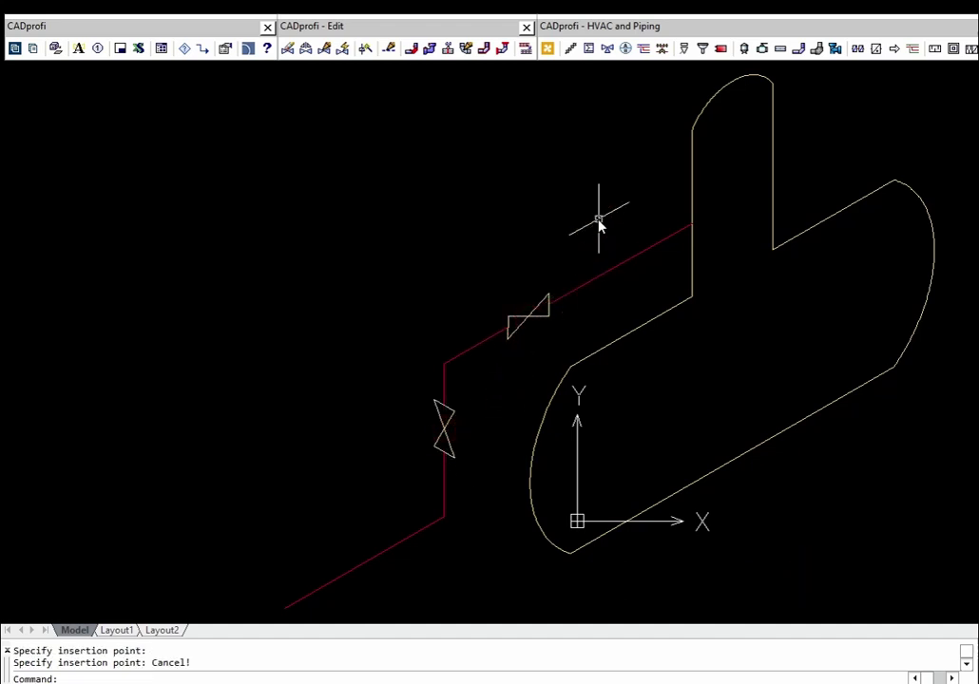
Step: Try Quick edit on the lower valve, cancel it, and turn off ortho with F8
left_click(305, 48)
left_click(443, 429)
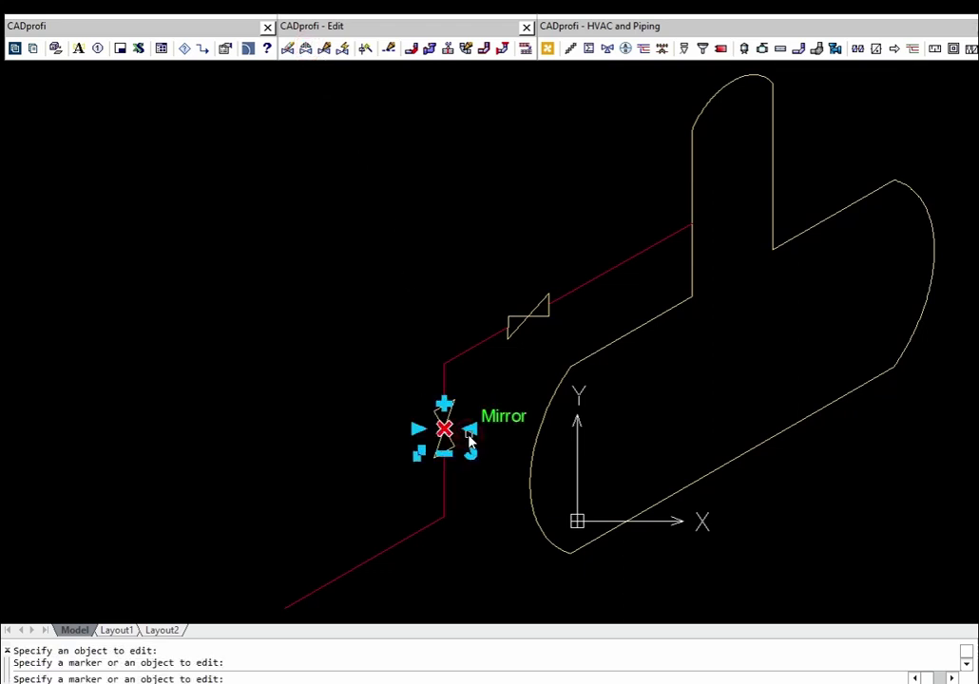
key("Escape")
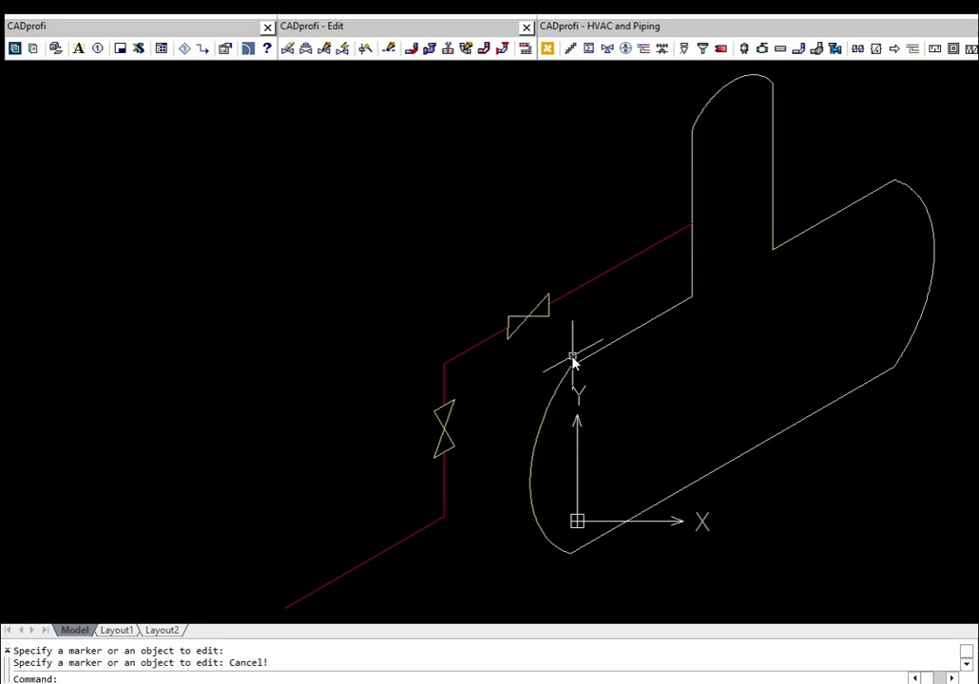
key("F8")
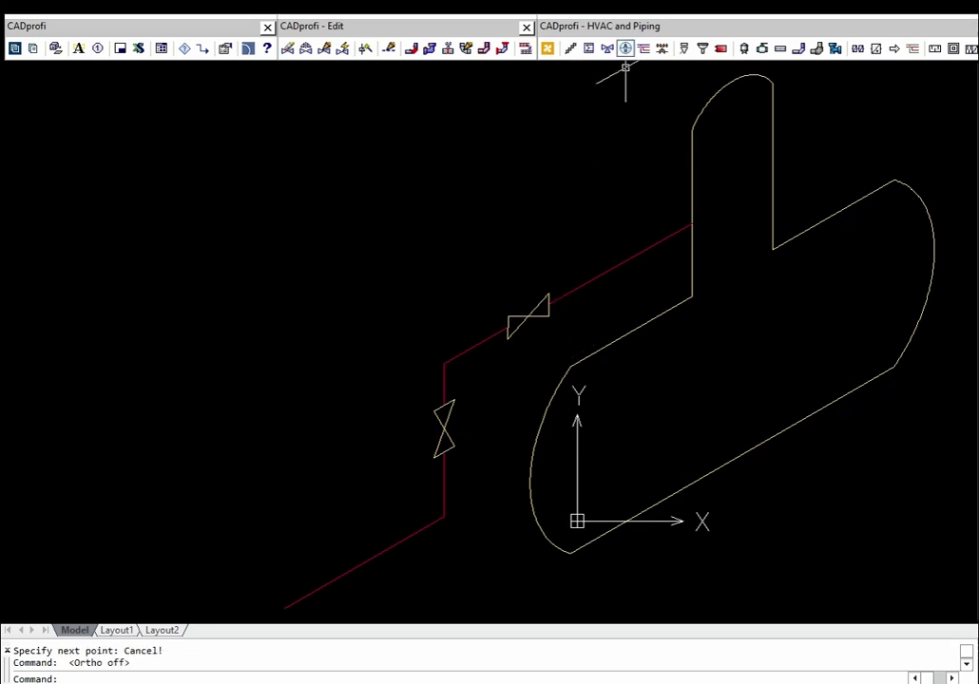
Step: Place DN25 Symbol DN labels on leaders from the upper and lower valves
left_click(625, 48)
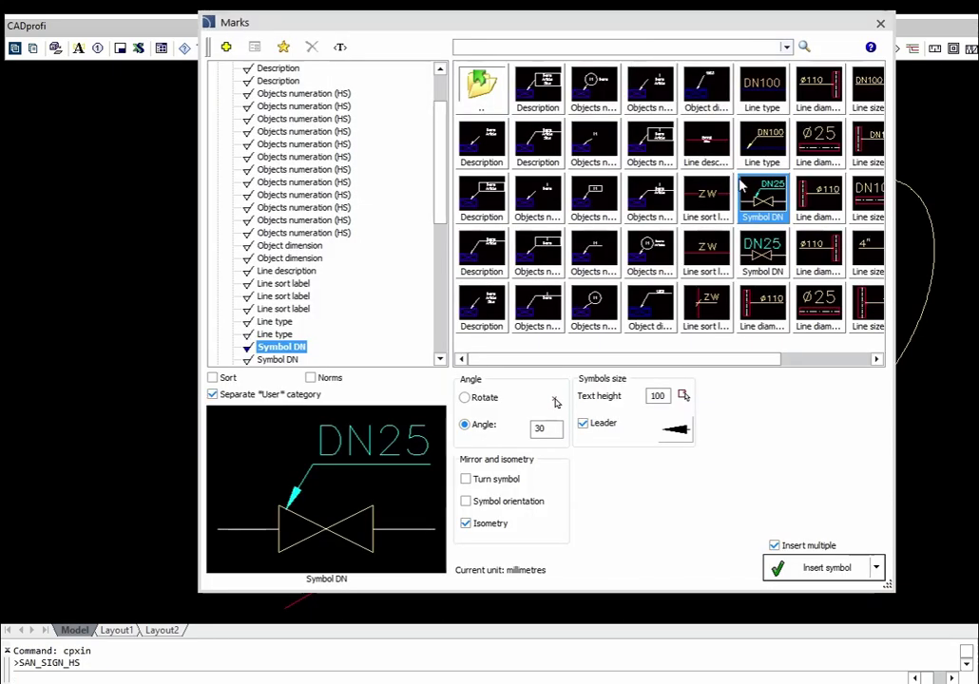
left_click(813, 570)
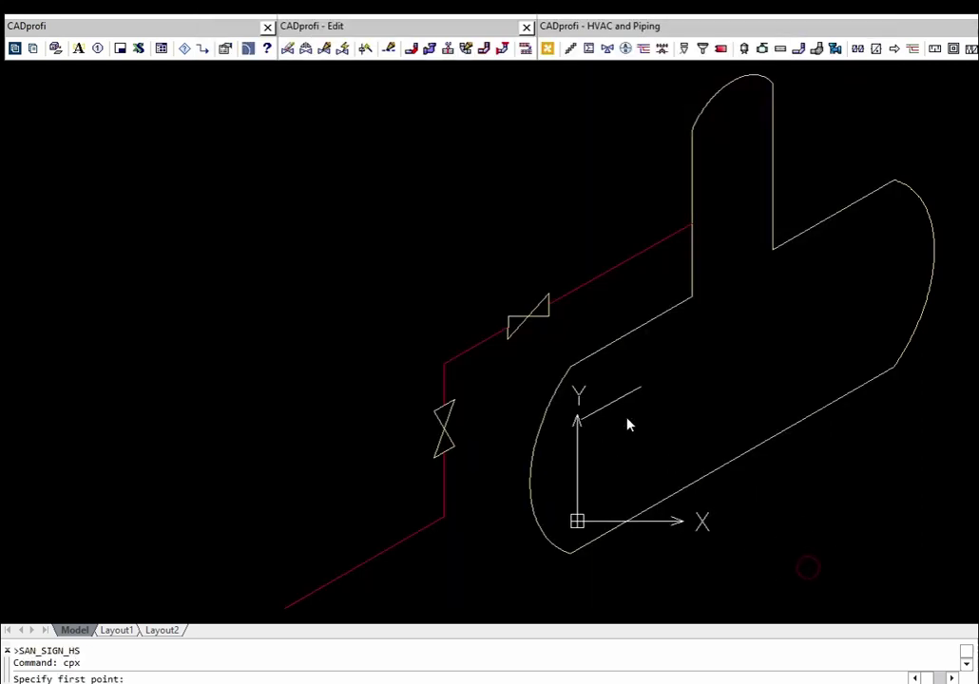
left_click(527, 315)
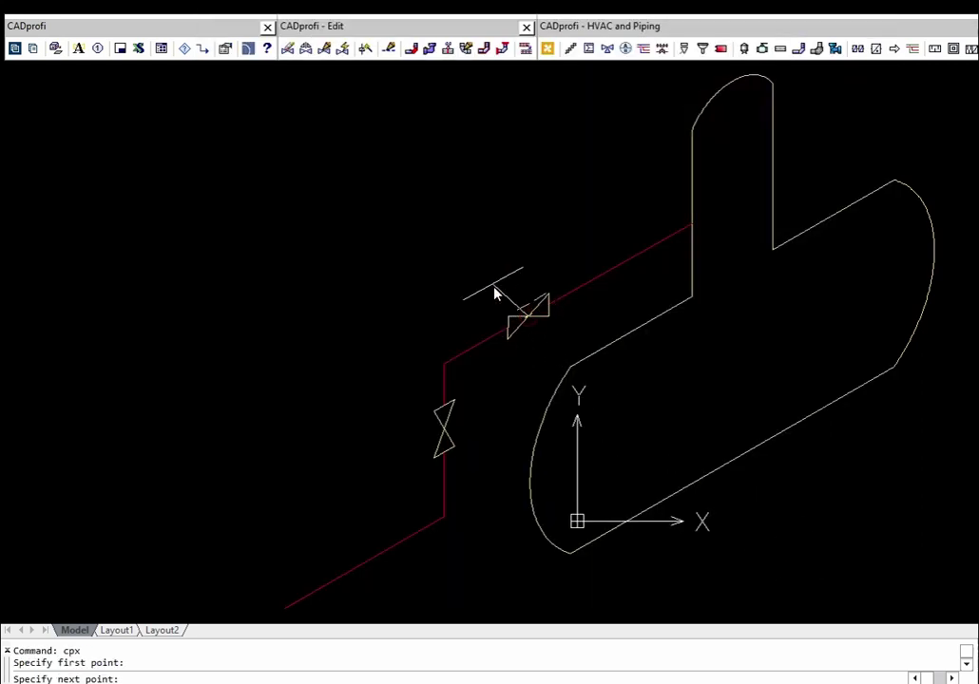
left_click(480, 270)
left_click(442, 428)
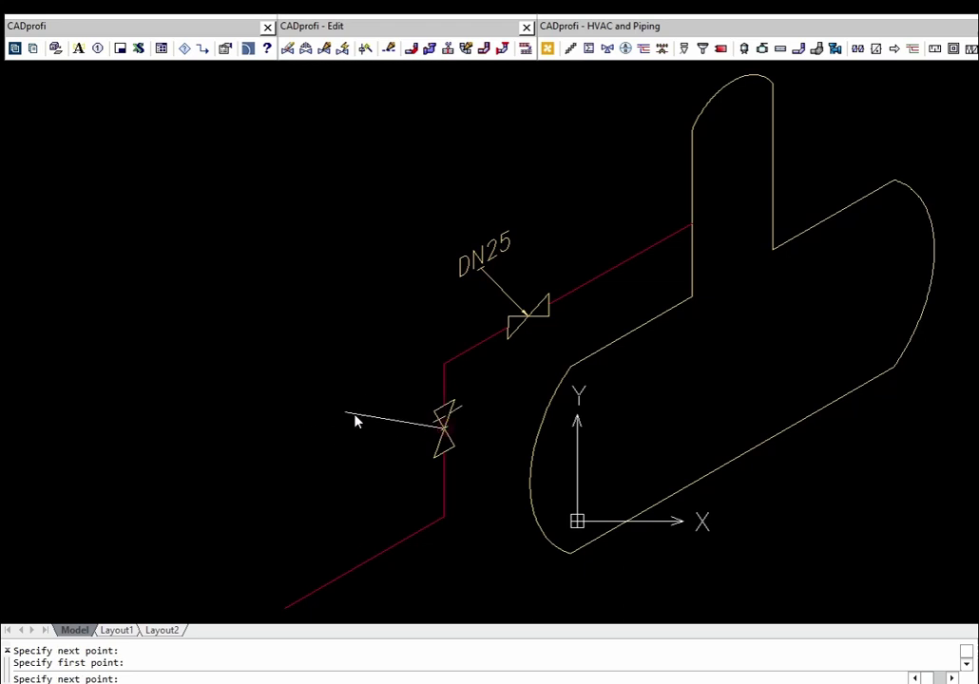
left_click(341, 410)
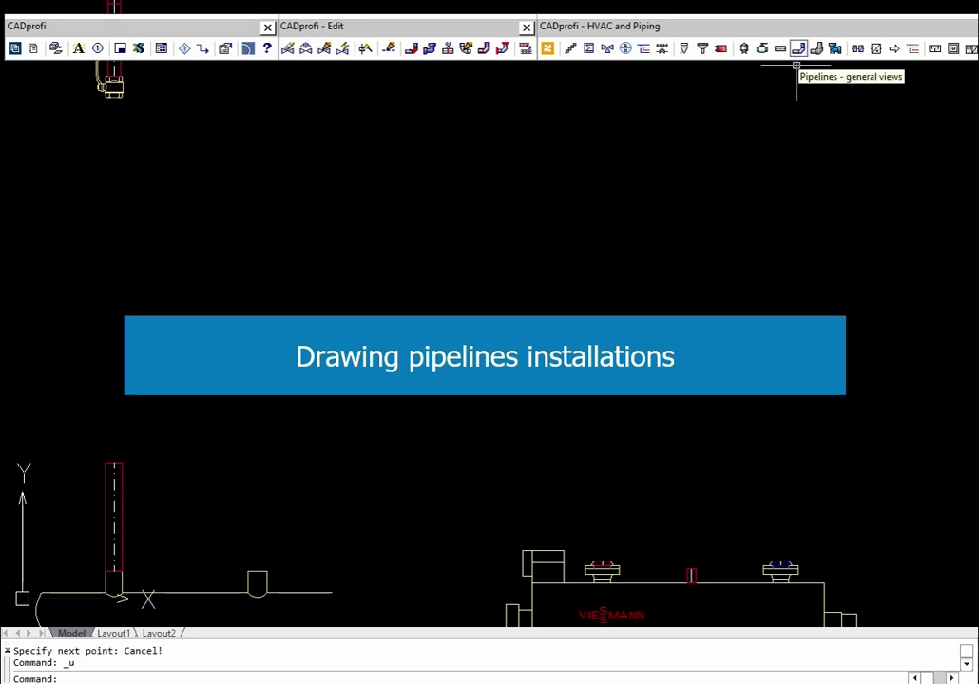
Step: Draw a Supply pipe from the boiler's left outlet up to a corner, then left
left_click(799, 50)
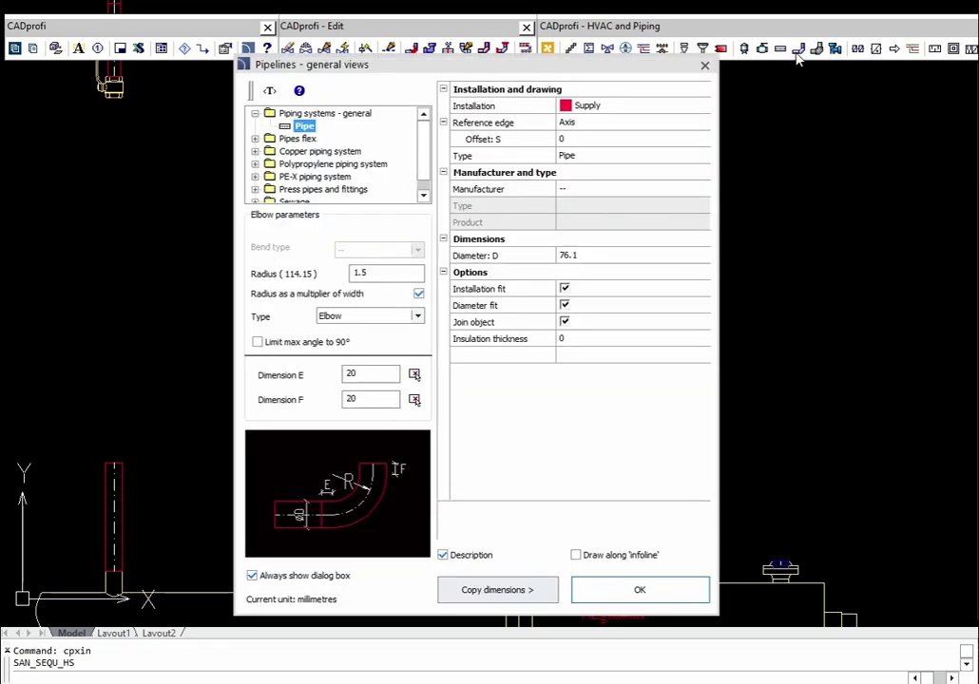
left_click(627, 589)
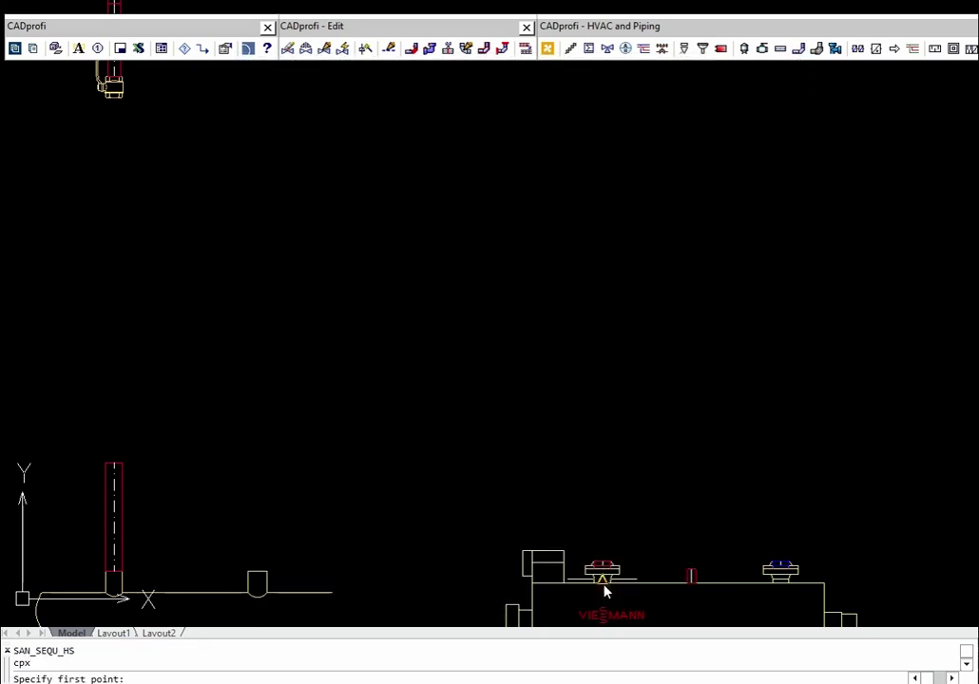
left_click(604, 562)
left_click(601, 253)
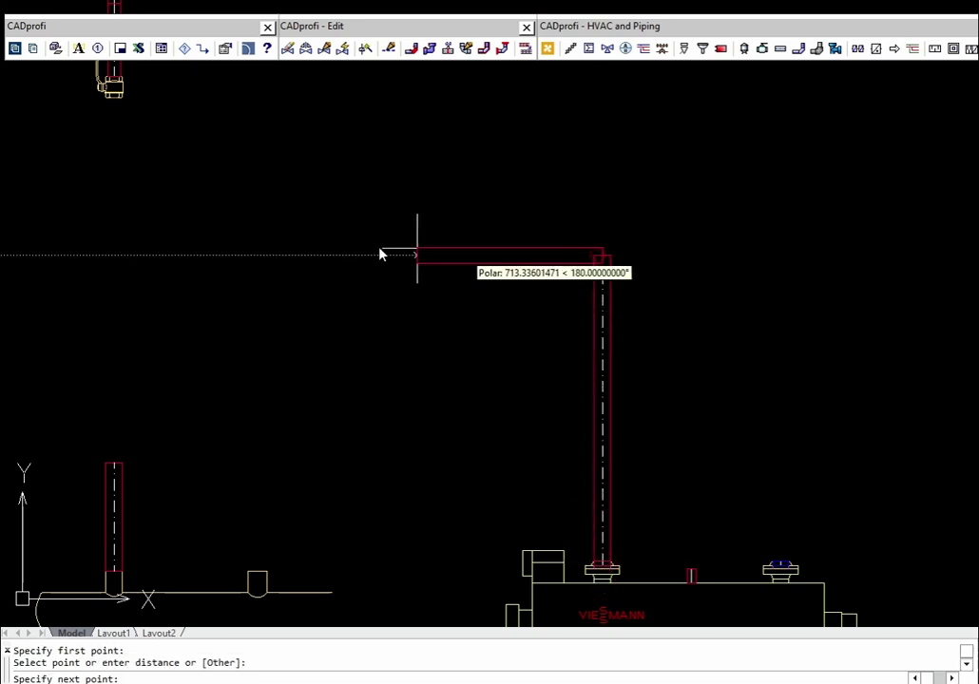
left_click(189, 256)
key("Escape")
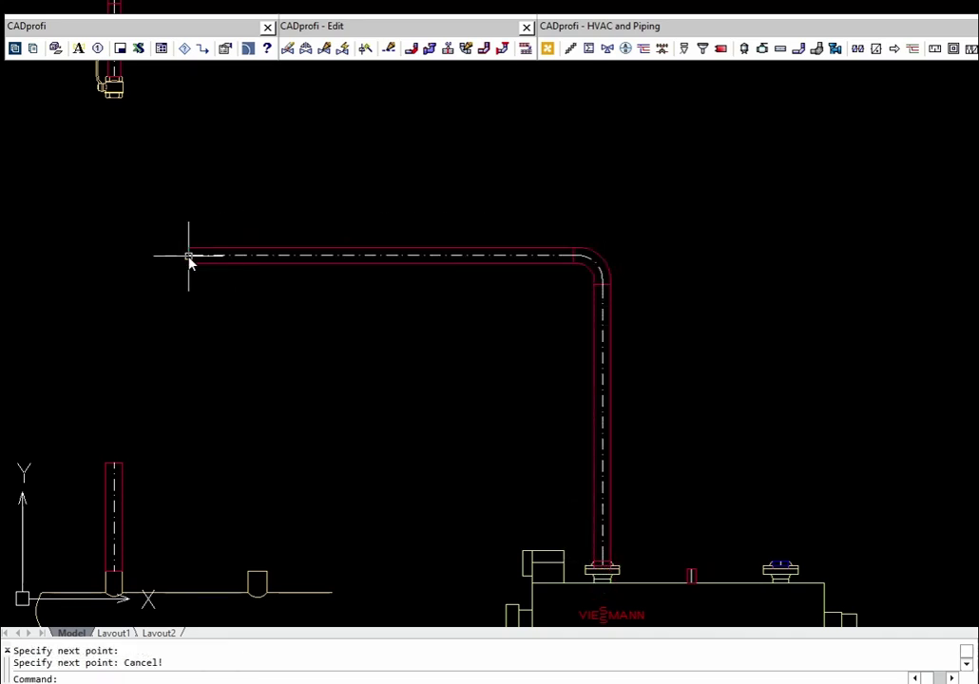
Step: Draw a Return pipe with 30 insulation from the boiler's right outlet, up and right
left_click(798, 49)
left_click(695, 108)
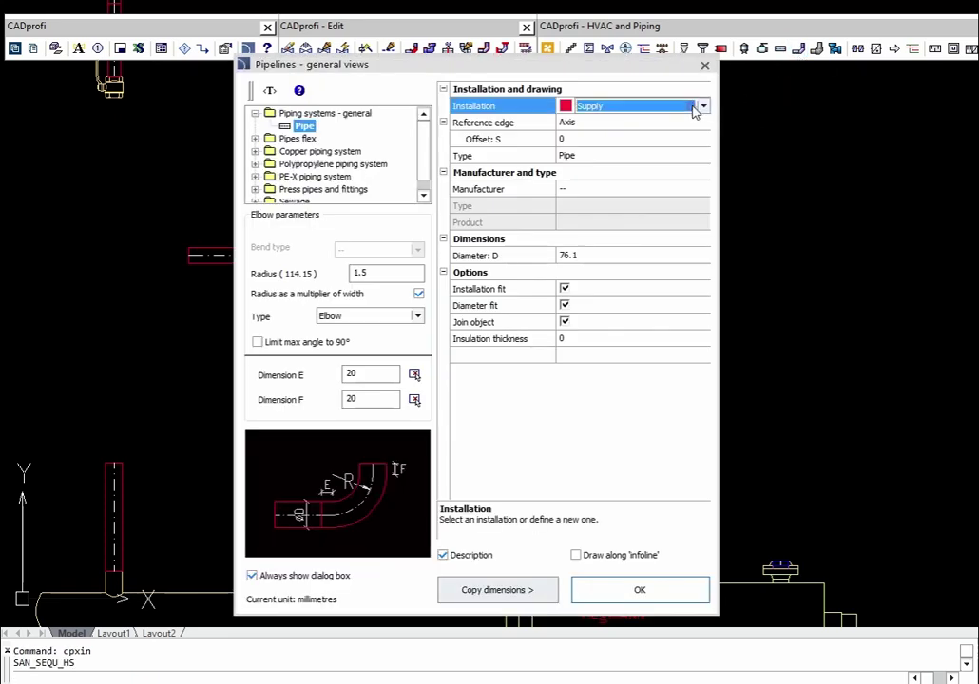
left_click(703, 107)
left_click(613, 133)
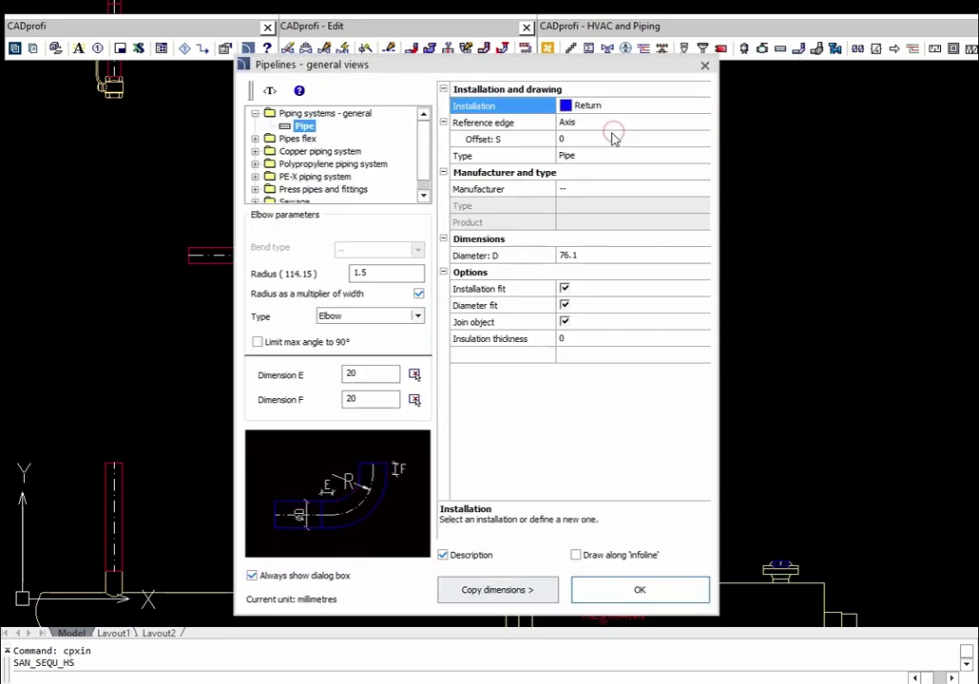
left_click(574, 338)
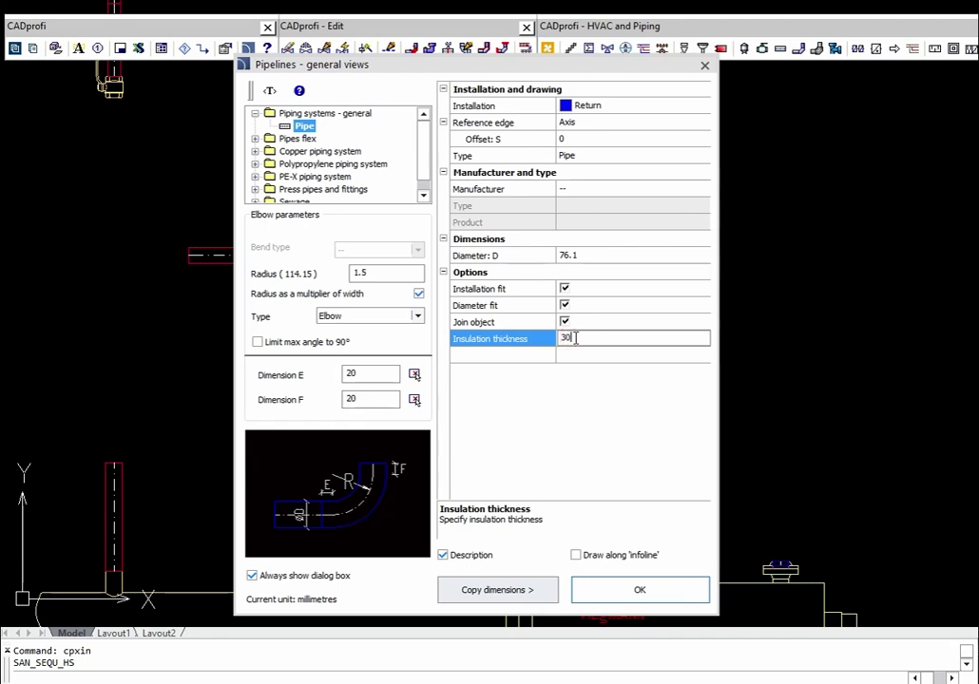
left_click(629, 590)
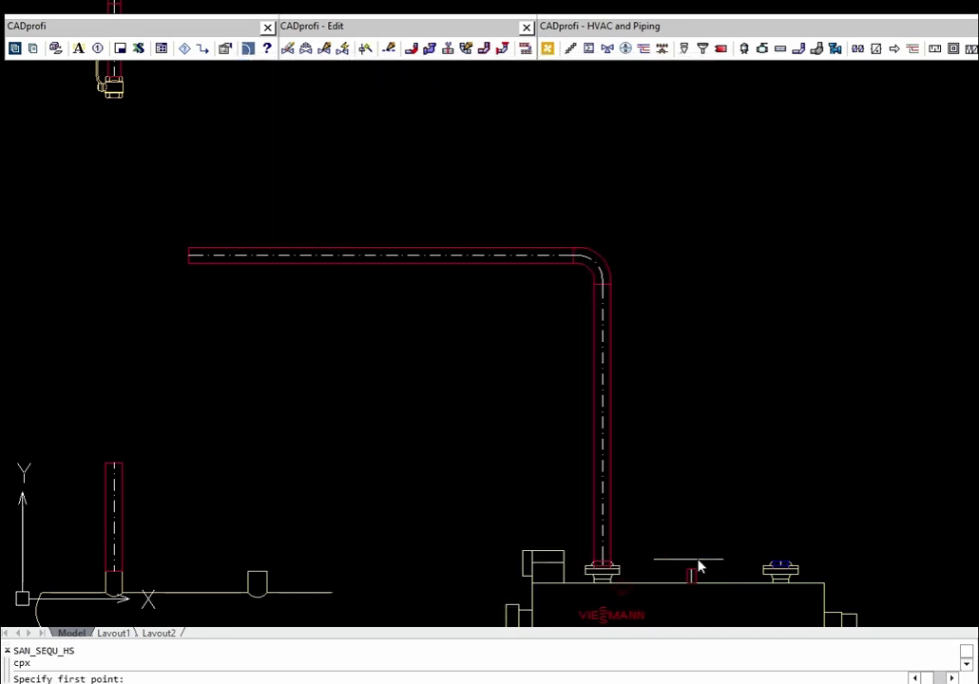
left_click(780, 568)
left_click(776, 246)
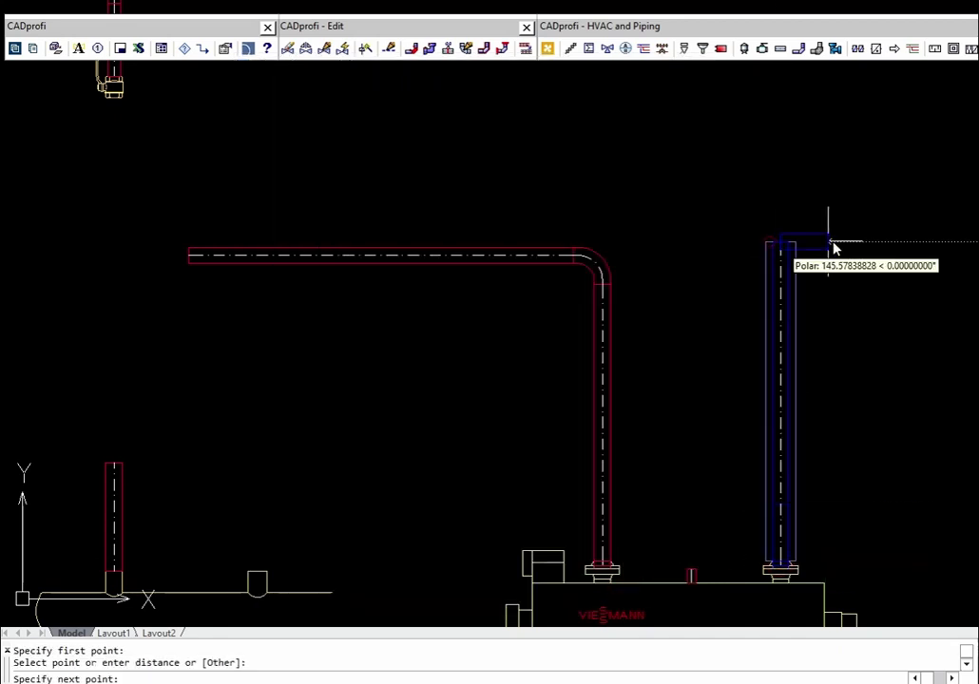
left_click(956, 245)
key("Escape")
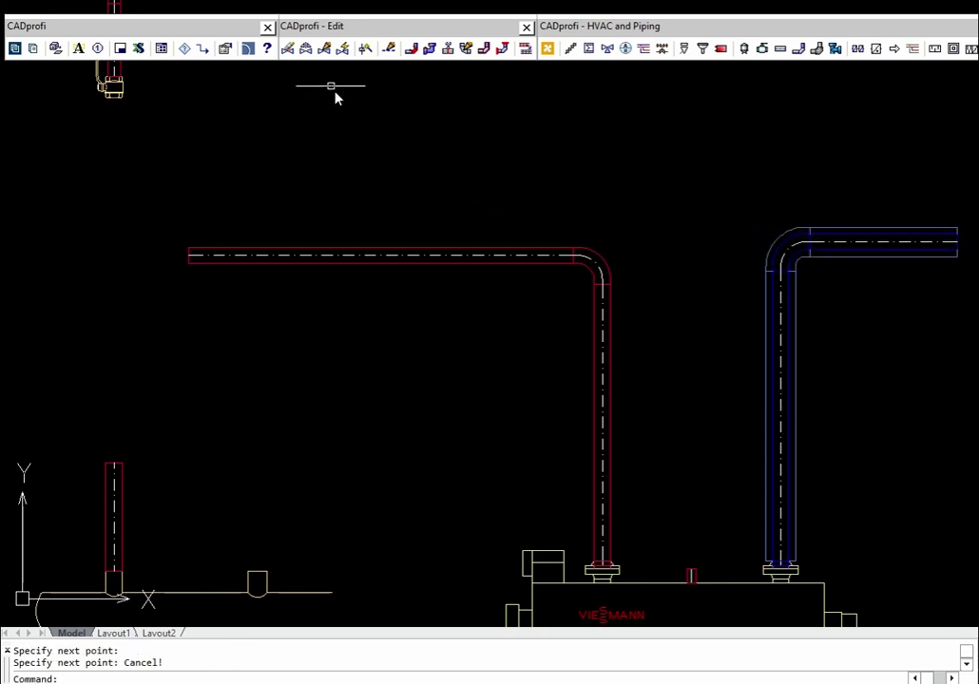
Step: Lengthen the far-left vertical pipe up to the top fitting with Quick edit
left_click(306, 48)
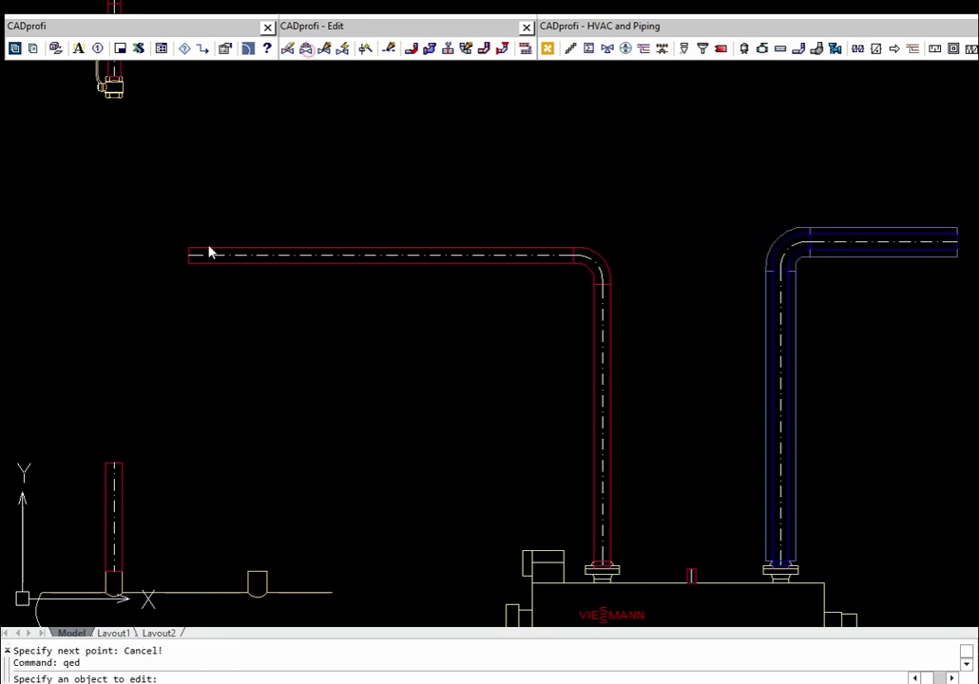
left_click(121, 486)
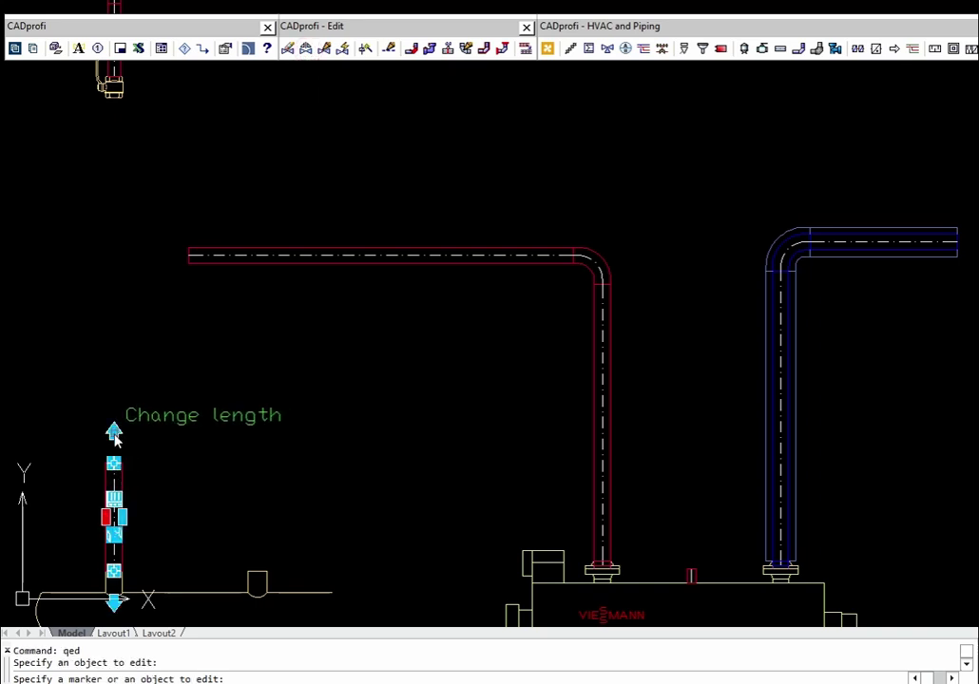
left_click(114, 433)
left_click(114, 105)
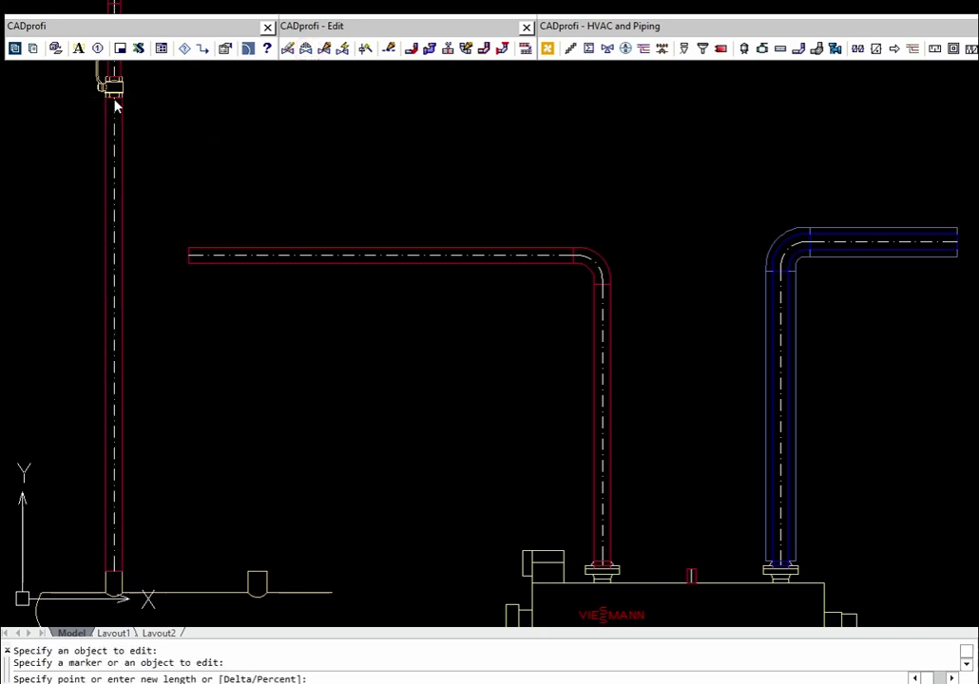
key("Escape")
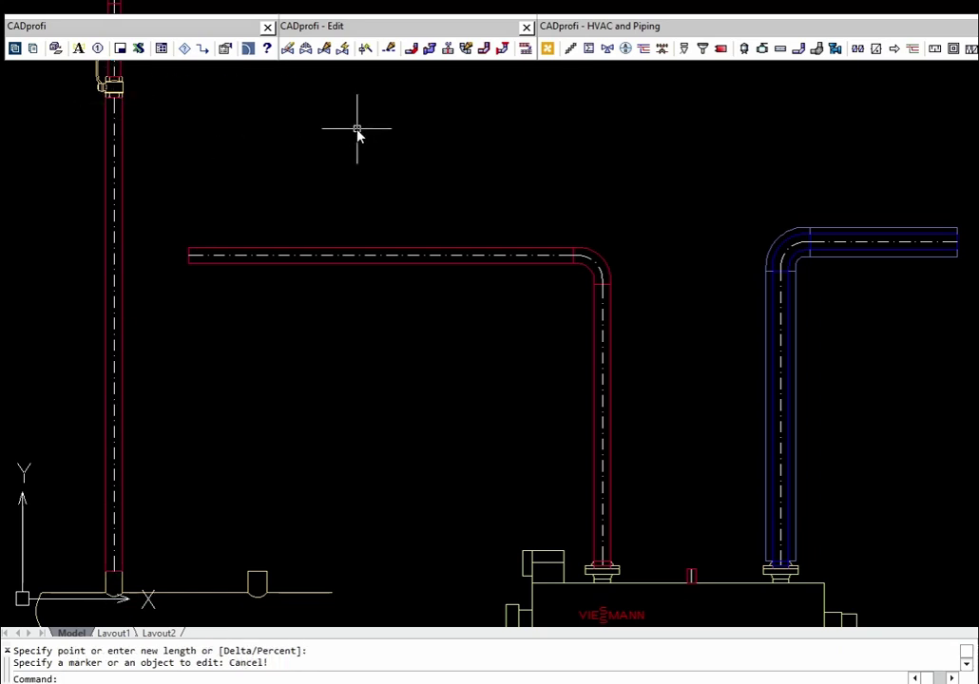
Step: Join the far-left vertical pipe and the horizontal red pipe with a Tee-piece
left_click(408, 51)
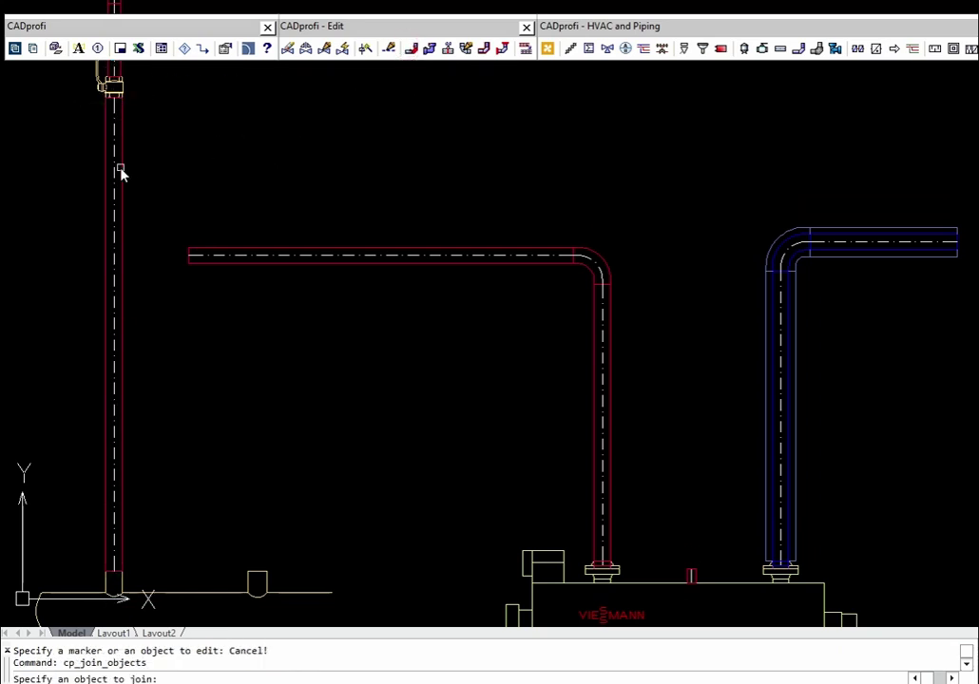
left_click(120, 171)
left_click(199, 249)
key("Return")
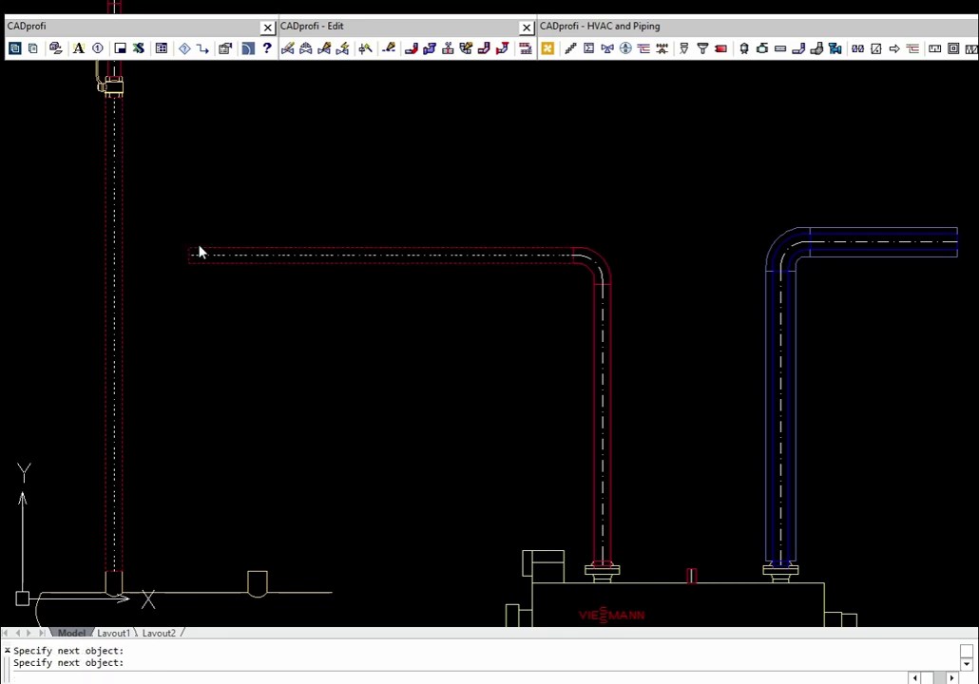
left_click(302, 140)
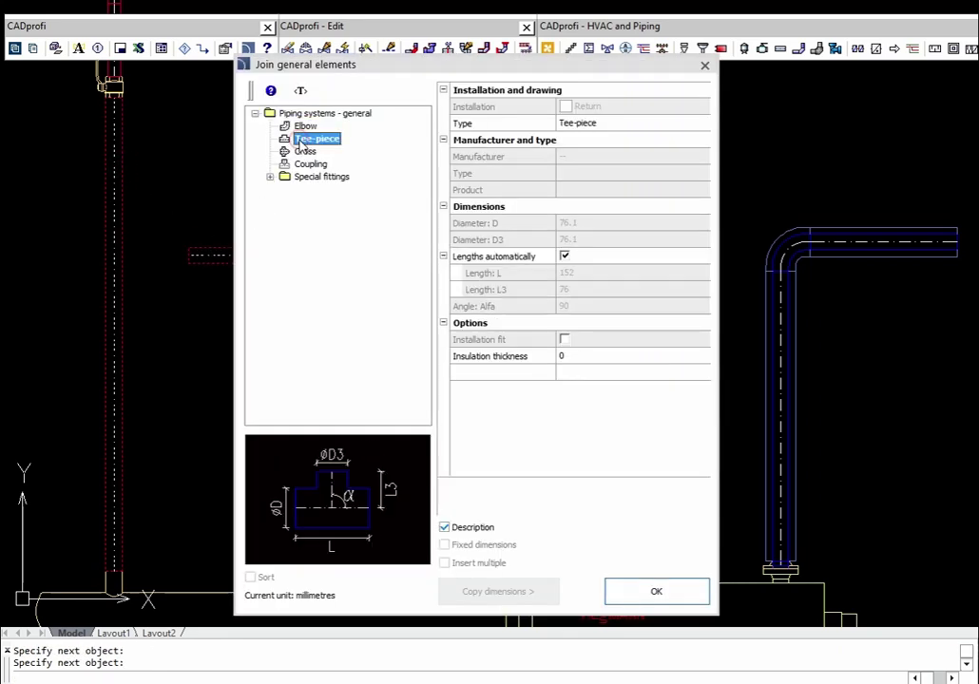
left_click(653, 591)
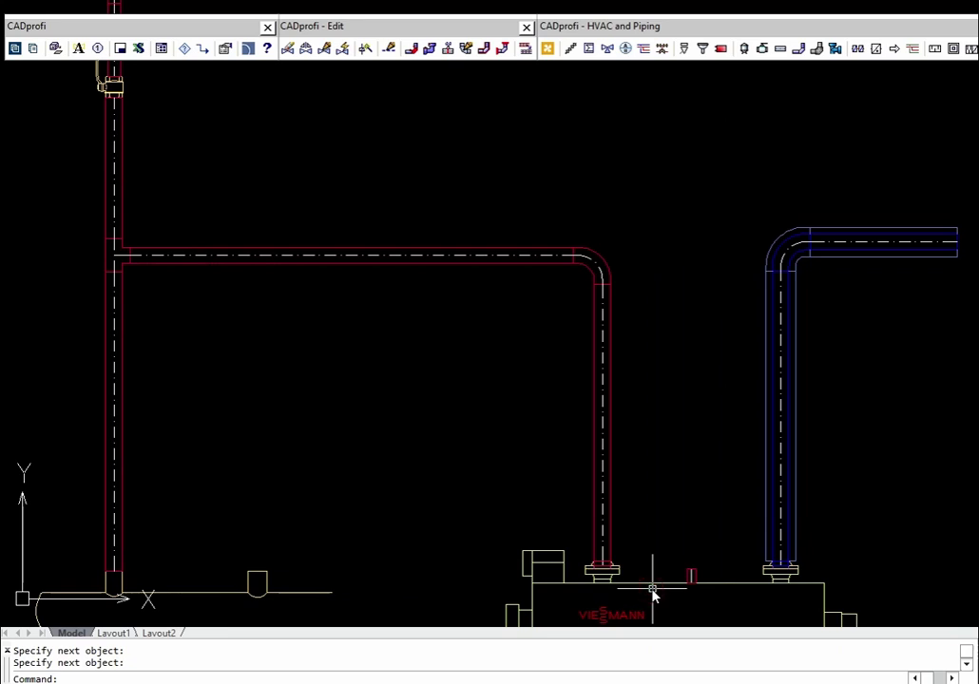
Step: Undo the last change, then insert a DN50 flanged Stop valve into the horizontal supply pipe
scroll(359, 235, "up", 6)
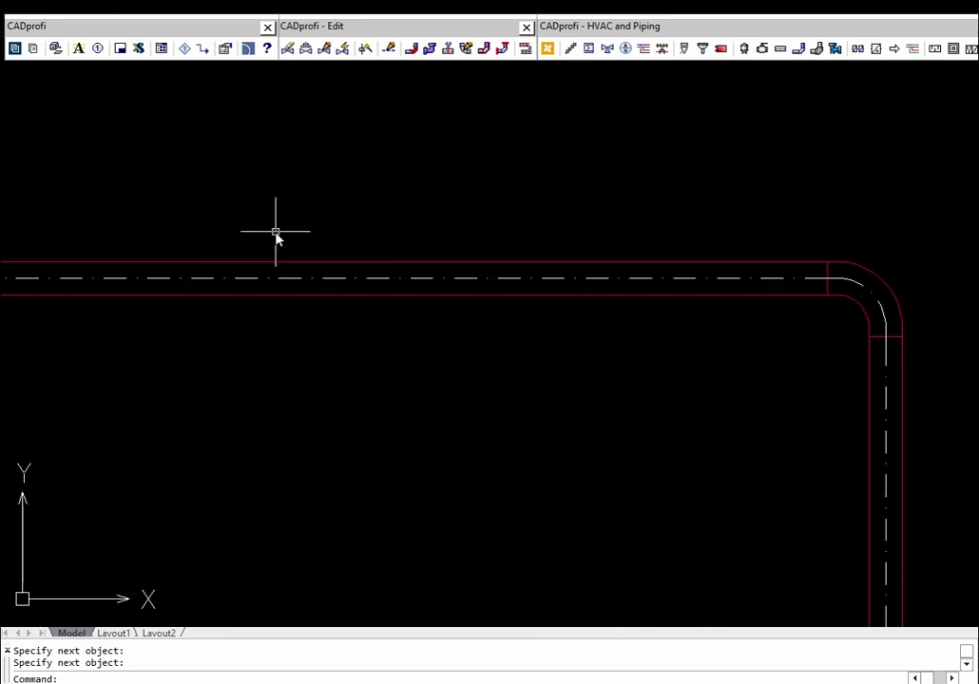
key("ctrl+z")
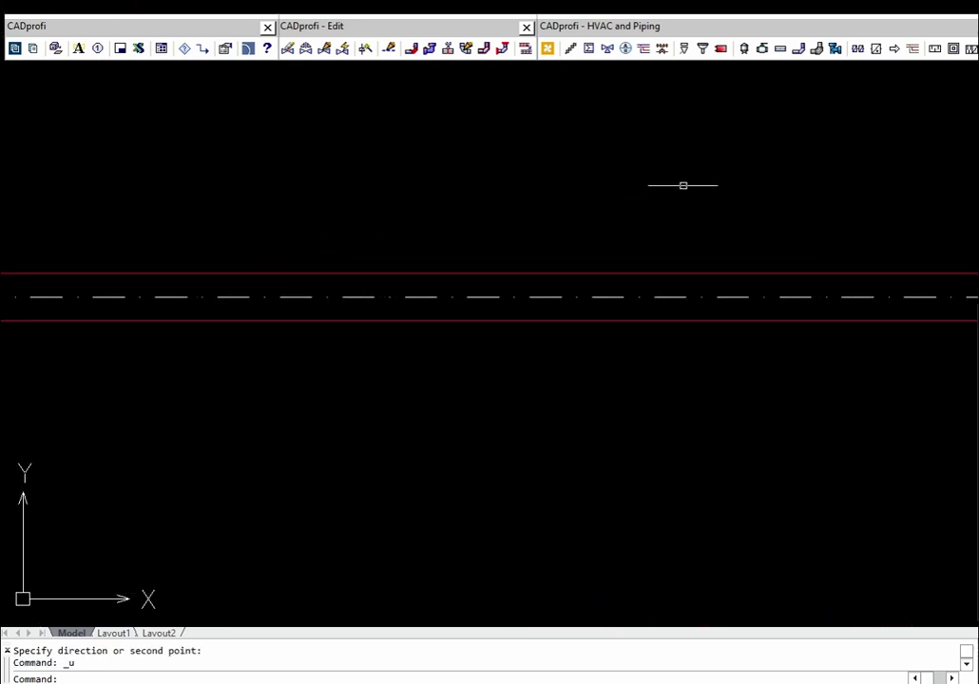
left_click(762, 49)
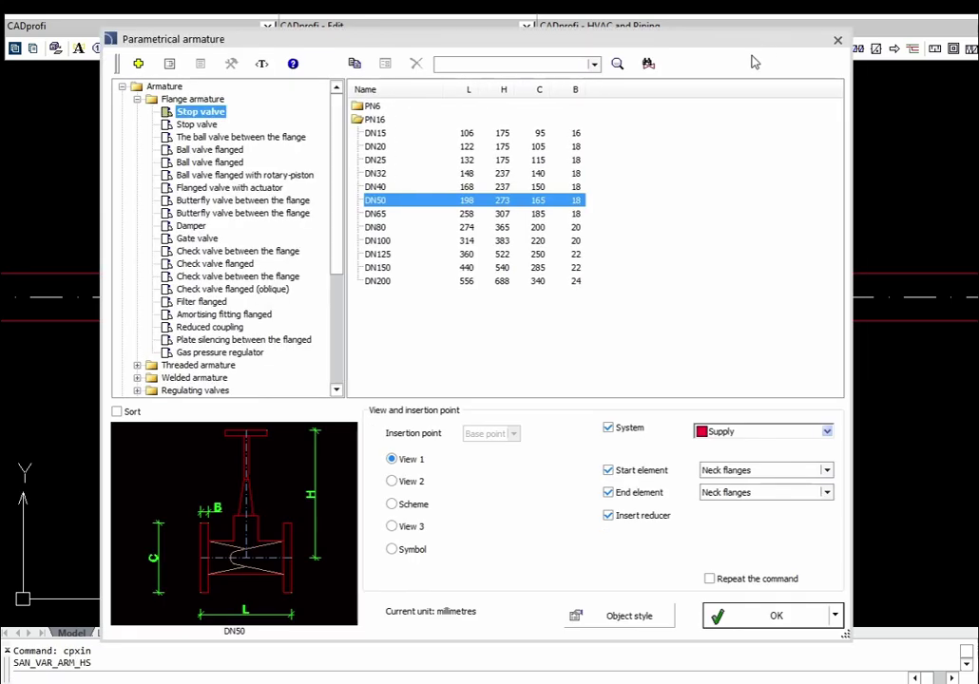
left_click(736, 613)
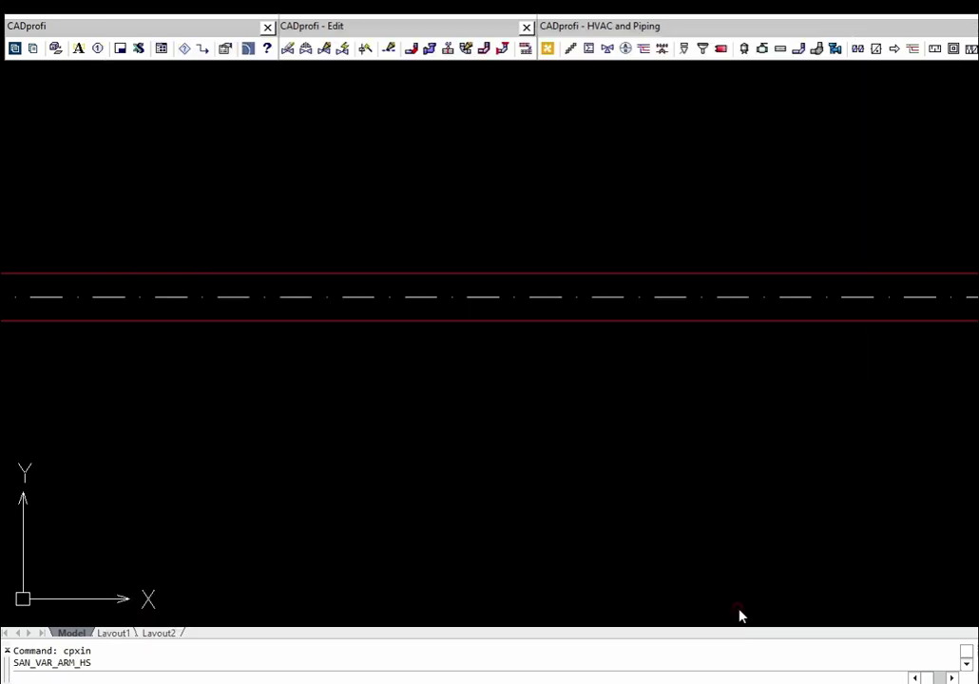
left_click(425, 299)
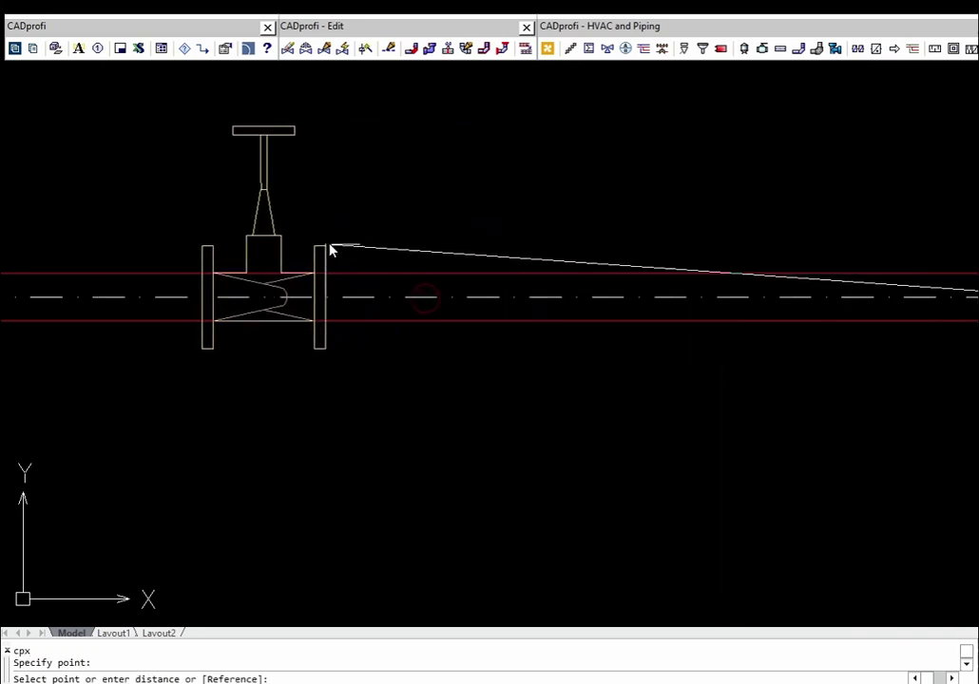
left_click(533, 159)
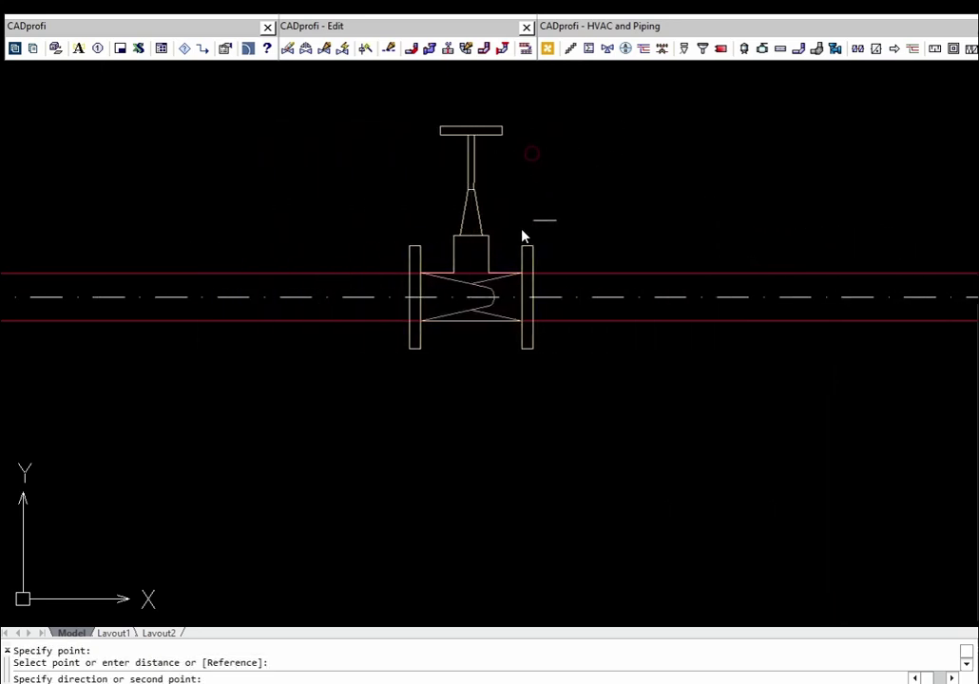
left_click(671, 131)
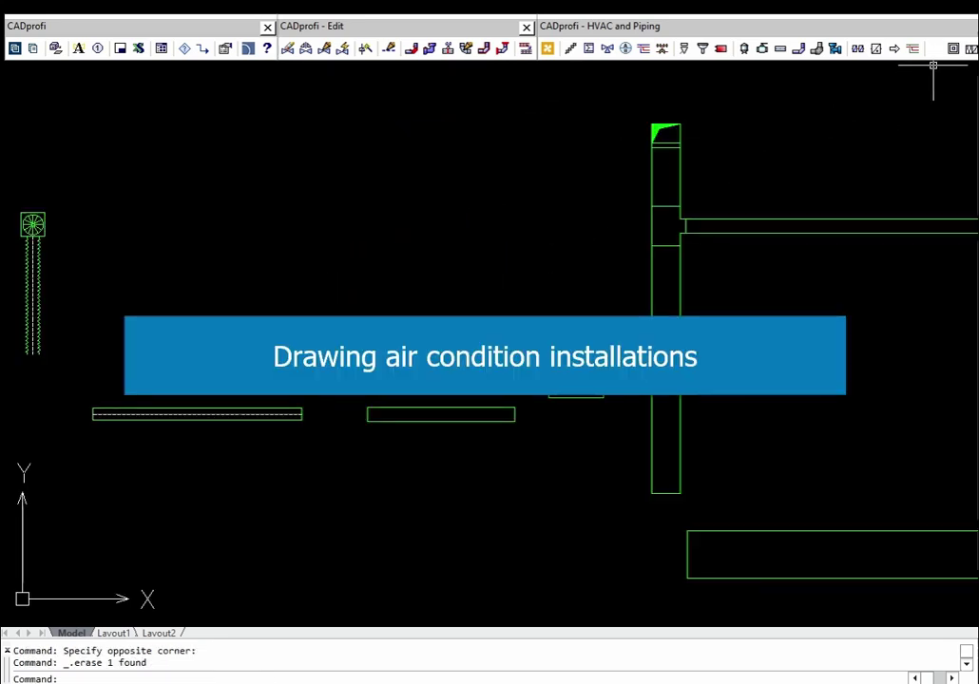
Step: Search 'attenuator' and insert the rectangular Attenuator into the upper duct right of the riser
left_click(933, 49)
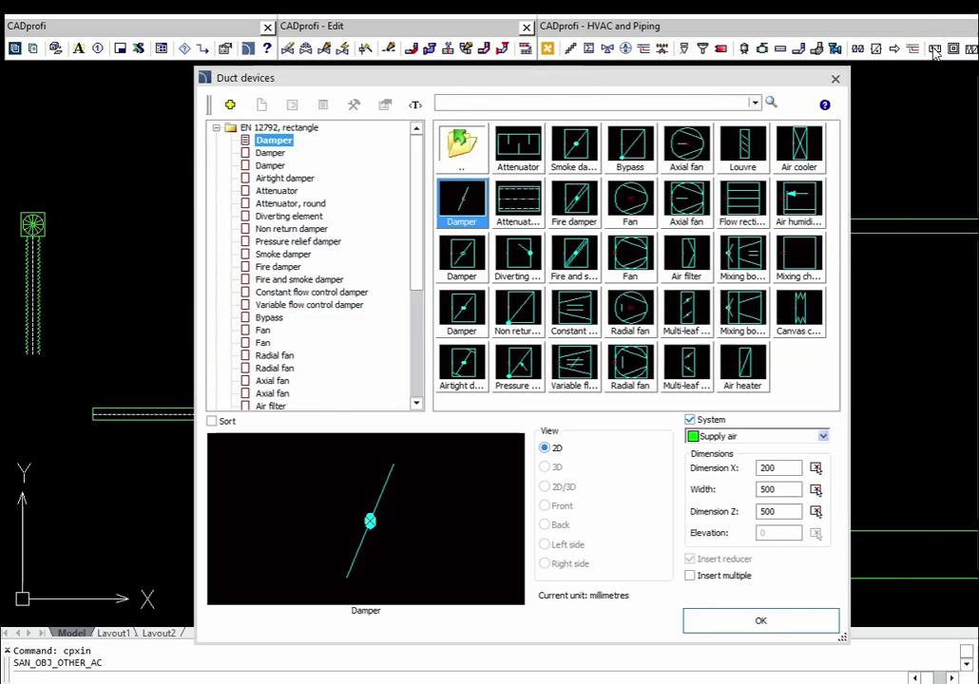
type("attenuator")
key("Return")
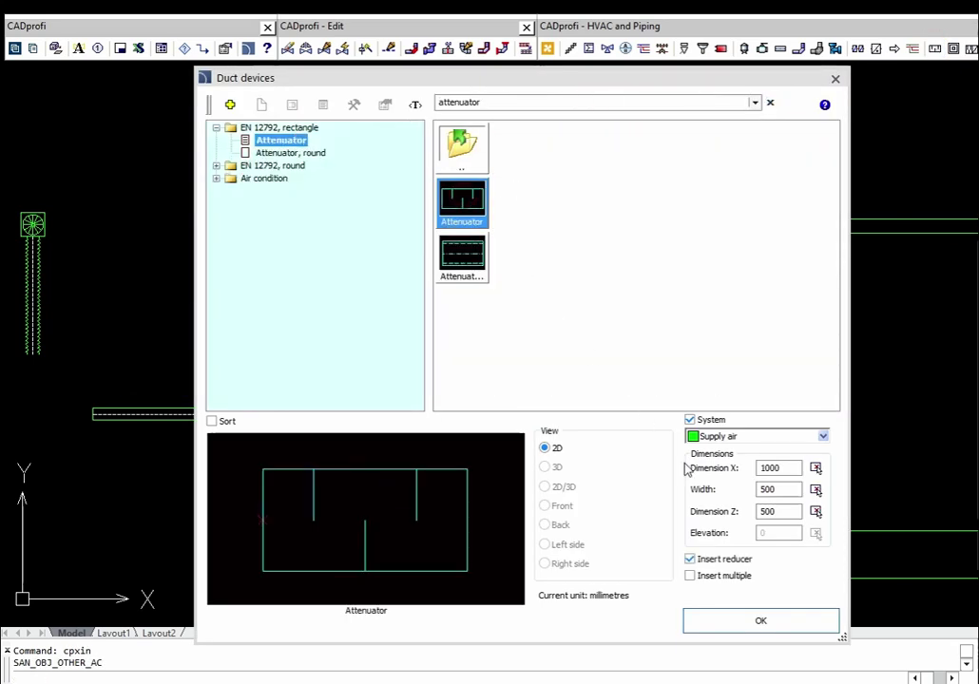
left_click(756, 622)
left_click(769, 221)
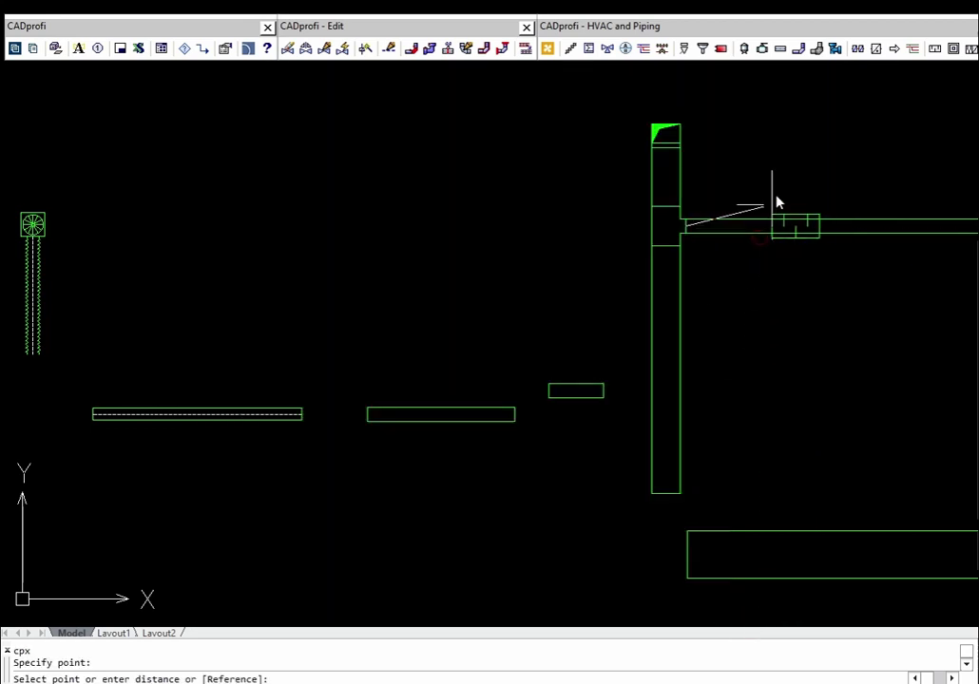
left_click(786, 150)
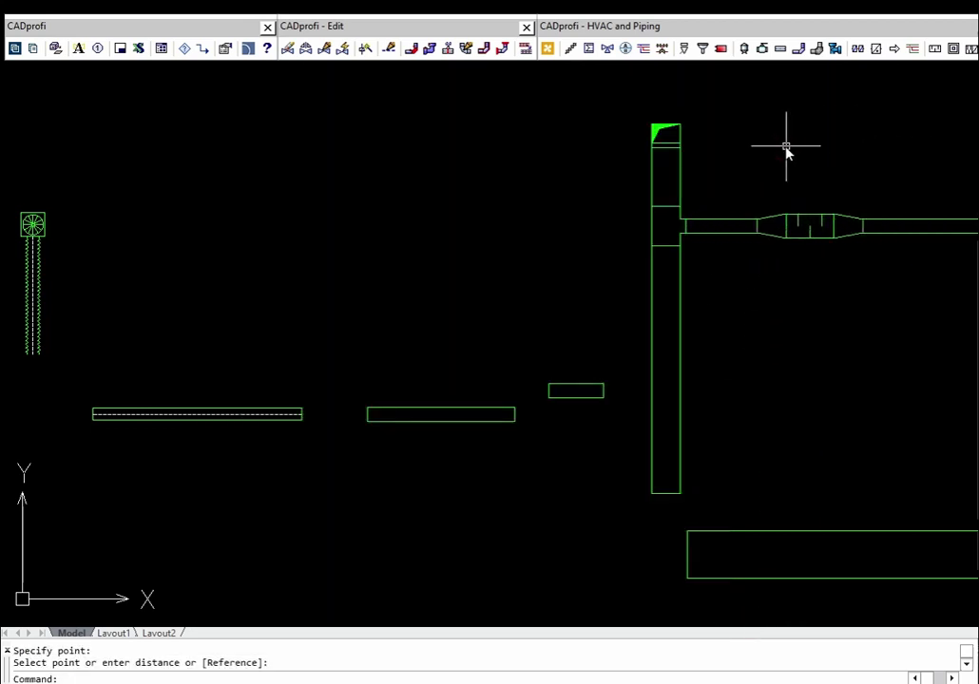
Step: Join the vertical flex duct to the horizontal duct with a flex elbow
left_click(411, 52)
left_click(28, 312)
left_click(97, 408)
key("Return")
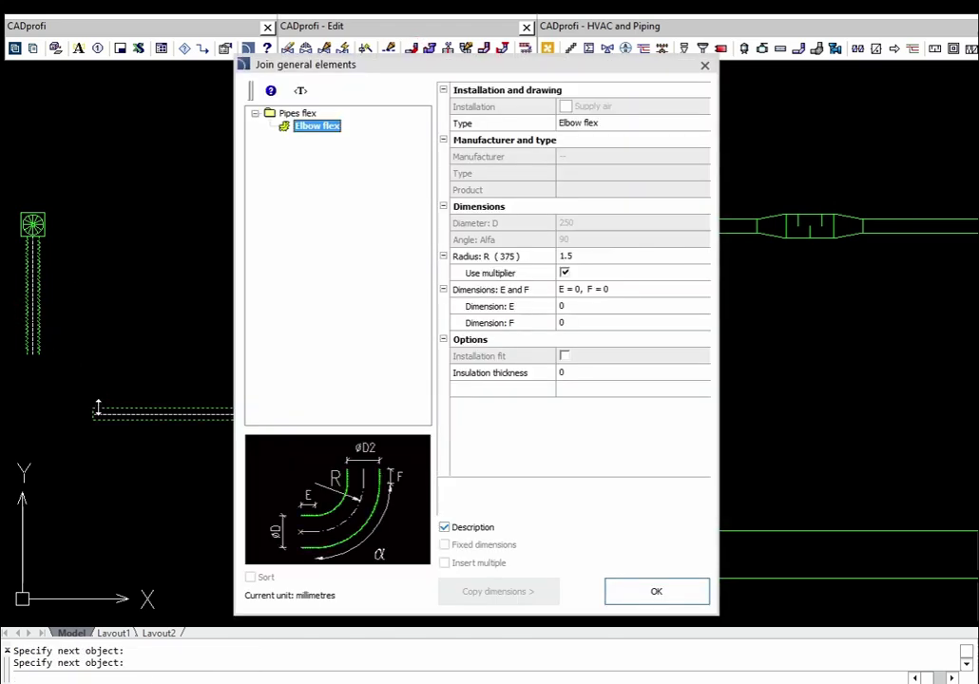
left_click(639, 592)
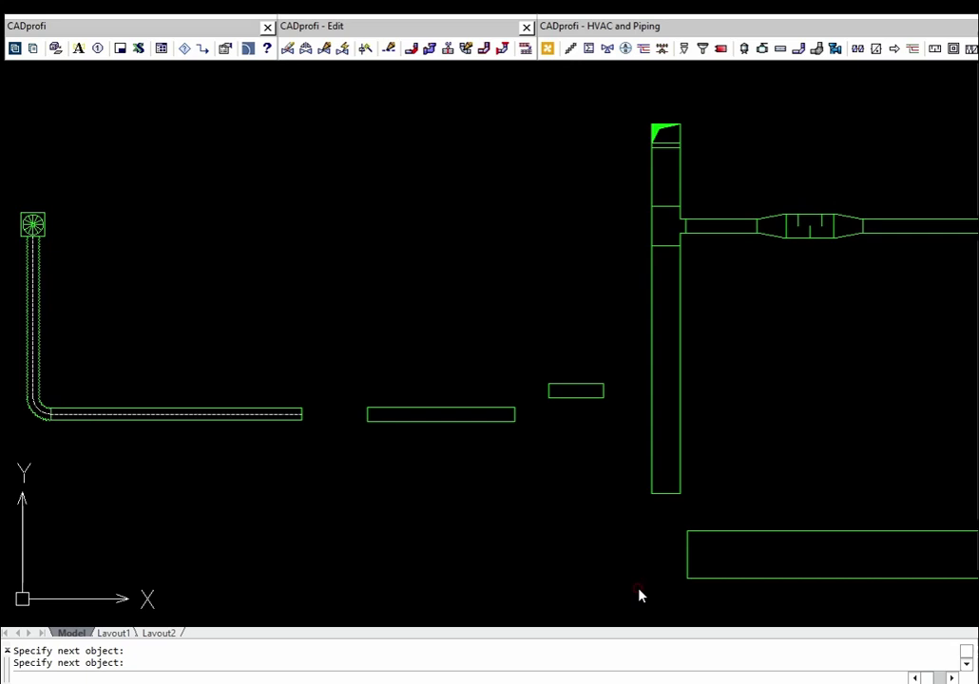
Step: Connect the round duct to the adjacent rectangular duct with a rectangle-to-round reducer
left_click(410, 48)
left_click(290, 412)
left_click(380, 411)
key("Return")
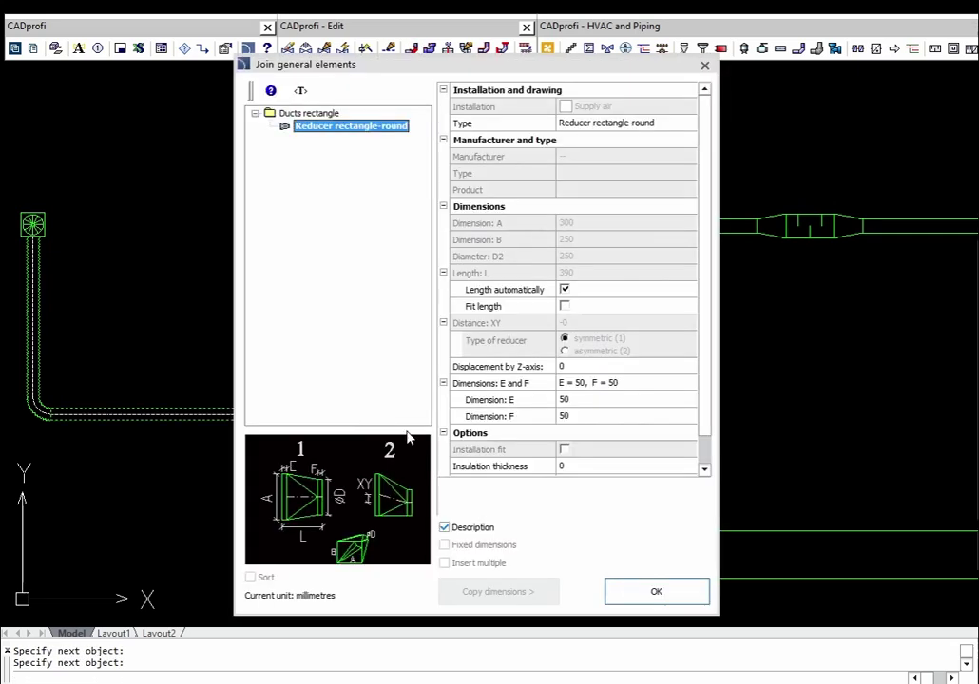
left_click(619, 590)
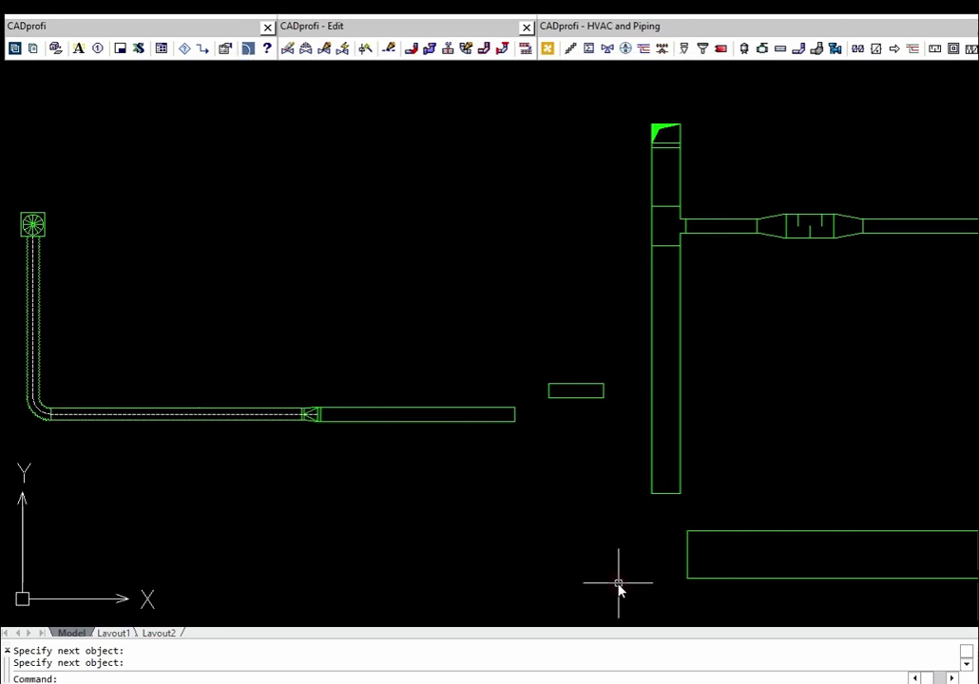
Step: Join the long and small rectangular ducts with a Fuller fitting
left_click(410, 48)
left_click(504, 413)
left_click(548, 400)
key("Return")
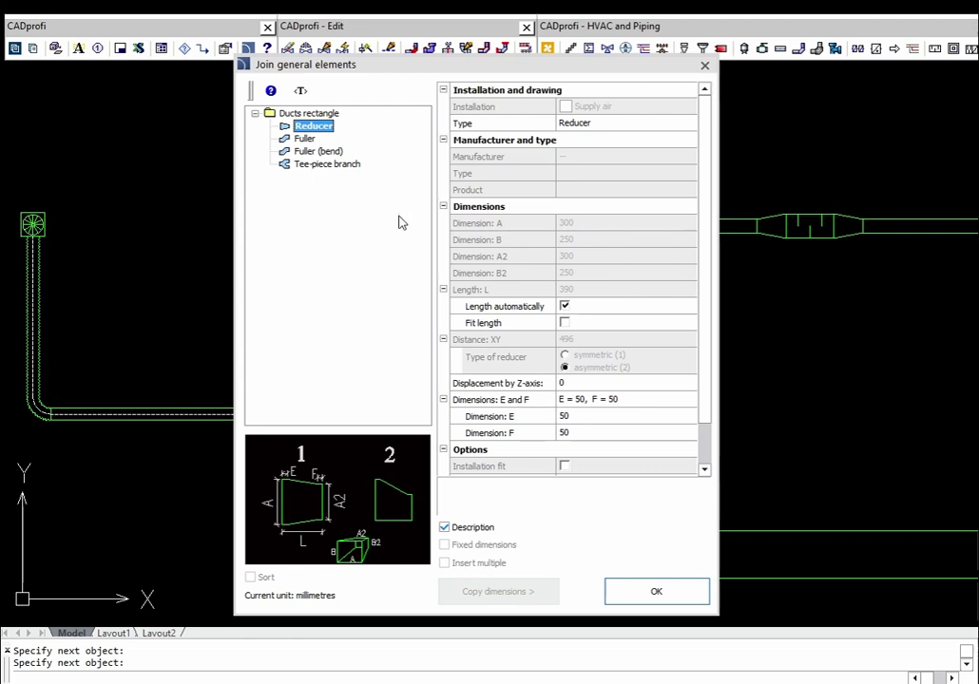
left_click(304, 139)
left_click(629, 585)
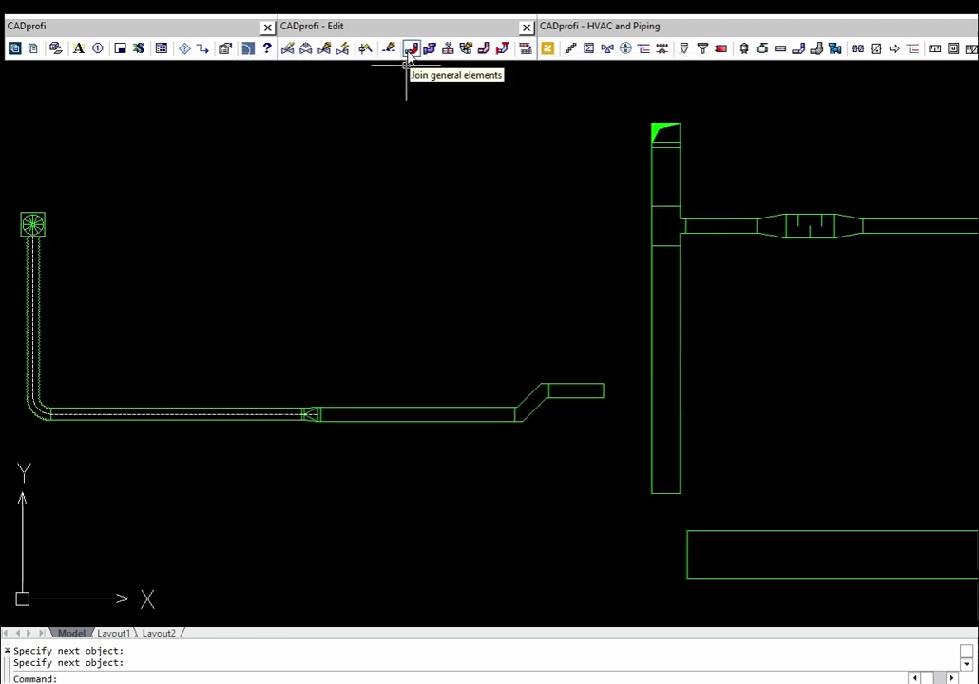
Step: Connect the short horizontal duct to the vertical duct with a simple tee-piece
left_click(410, 49)
left_click(650, 302)
left_click(586, 384)
left_click(323, 152)
left_click(634, 591)
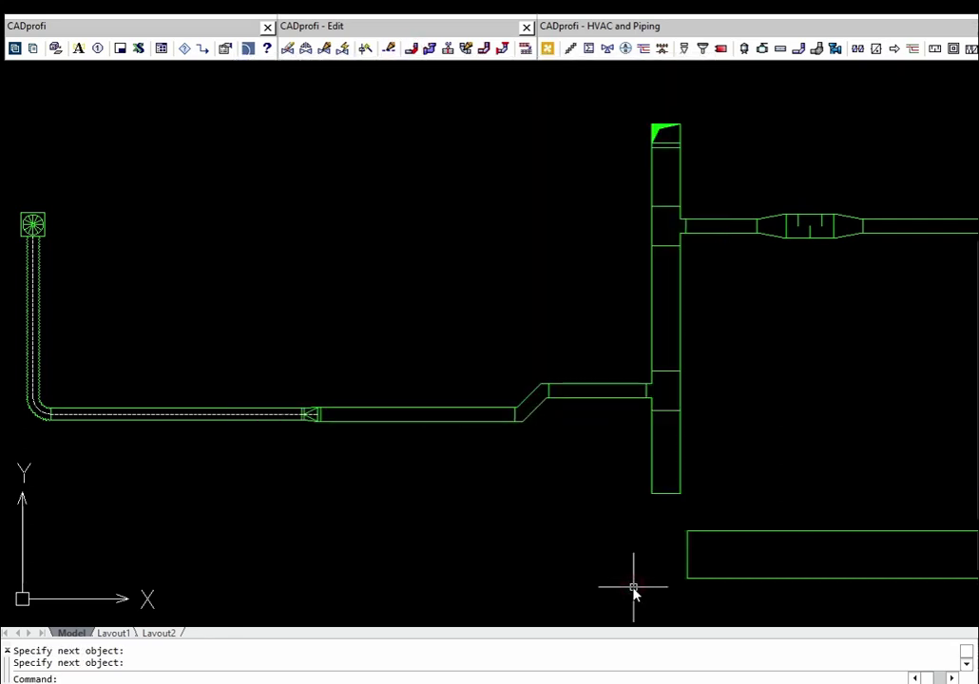
Step: Join the lower vertical duct section to the wide rectangular duct with a bend
left_click(410, 49)
left_click(651, 489)
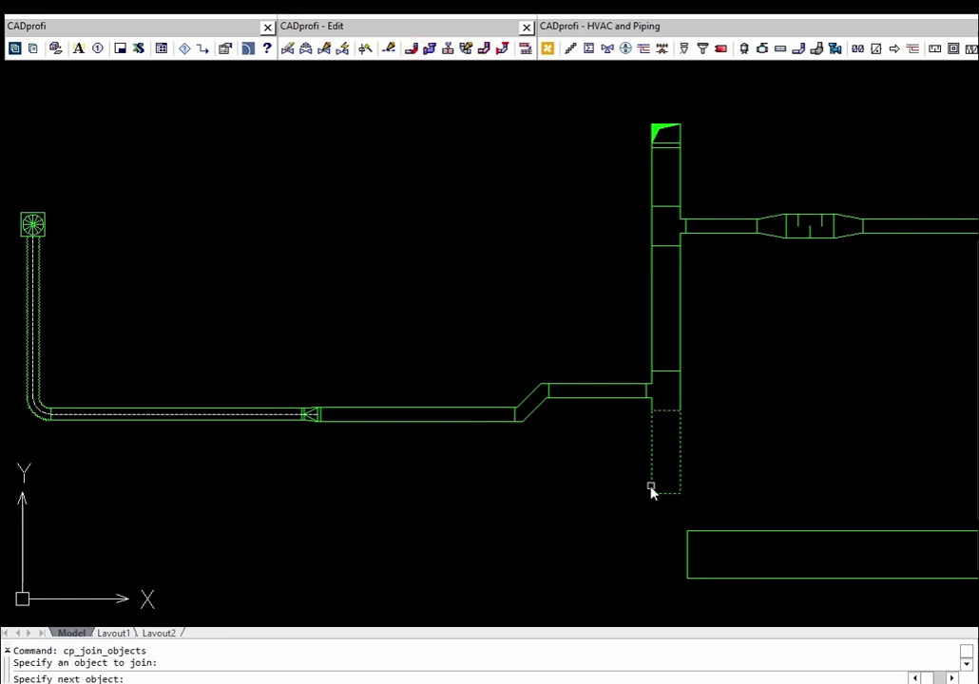
left_click(700, 533)
key("Return")
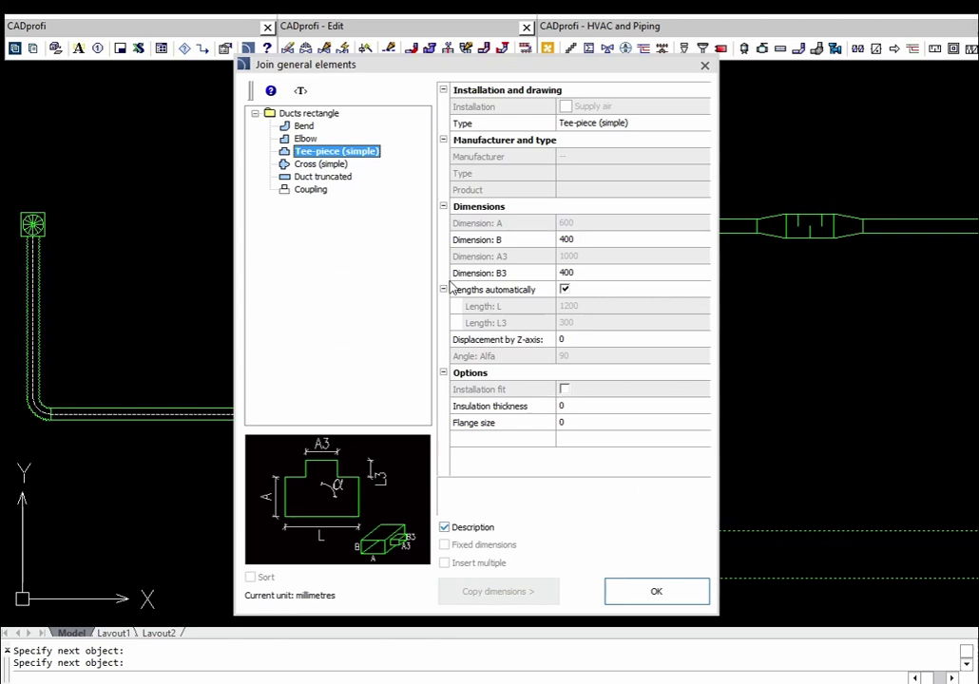
left_click(306, 127)
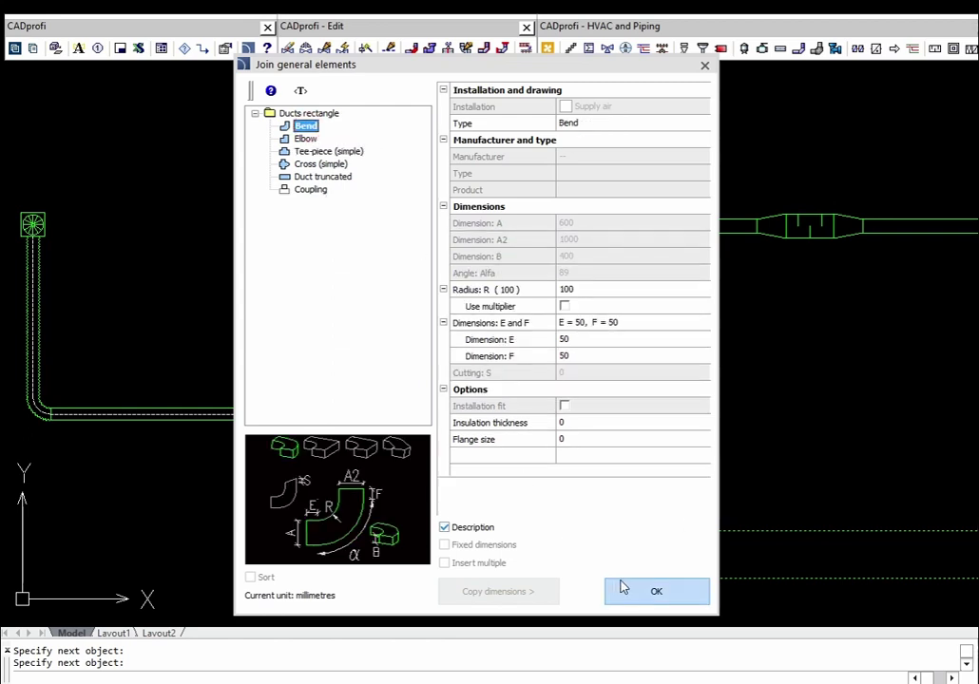
left_click(626, 589)
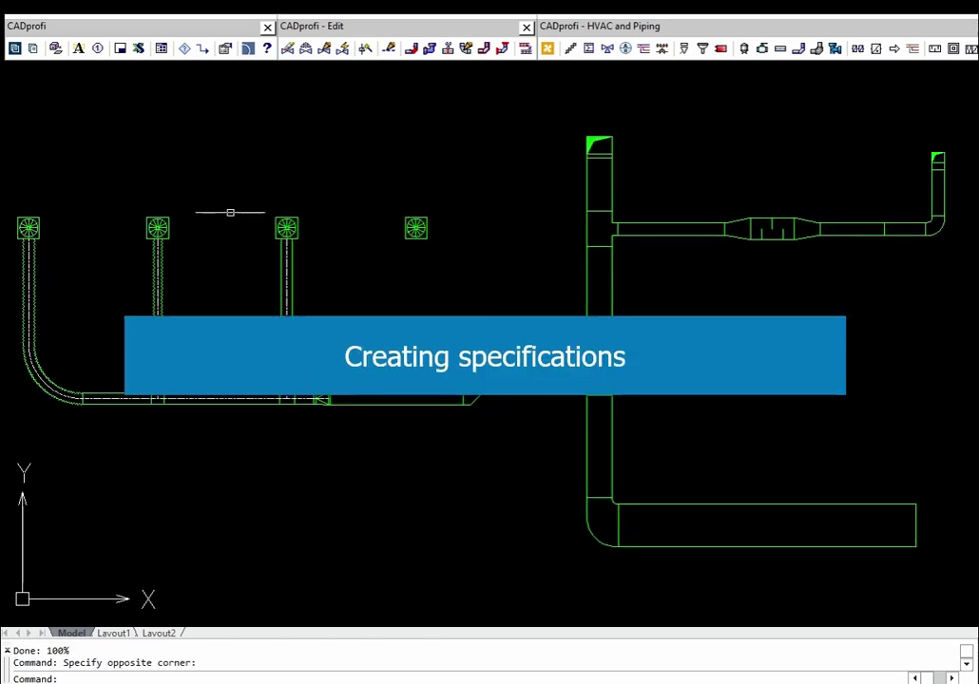
Step: Generate a bill of materials for the window-selected duct layout, sorted by Sum
left_click(138, 48)
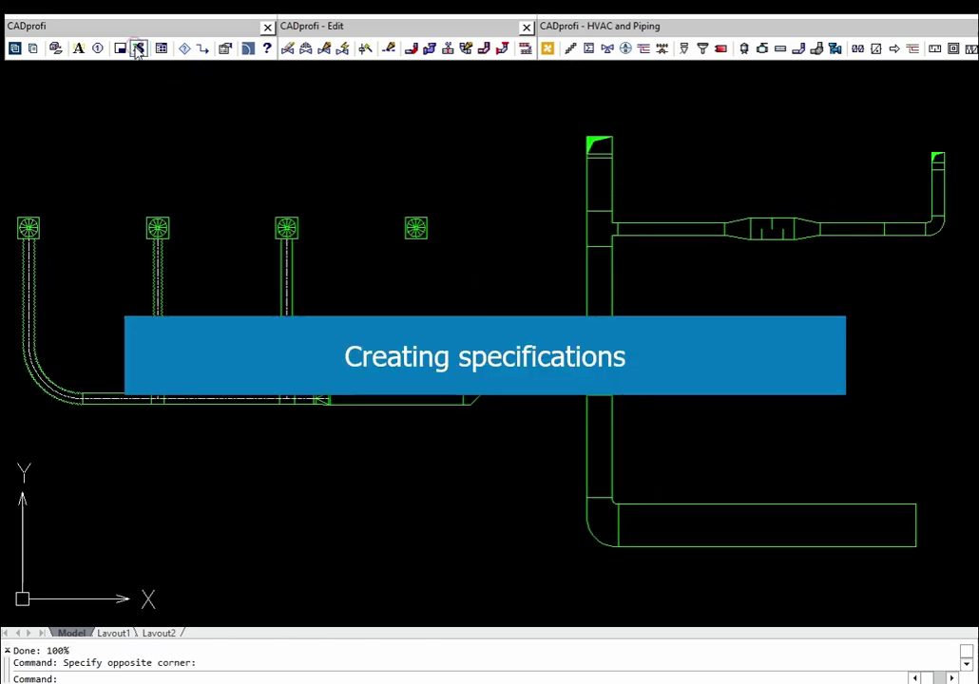
left_click(437, 523)
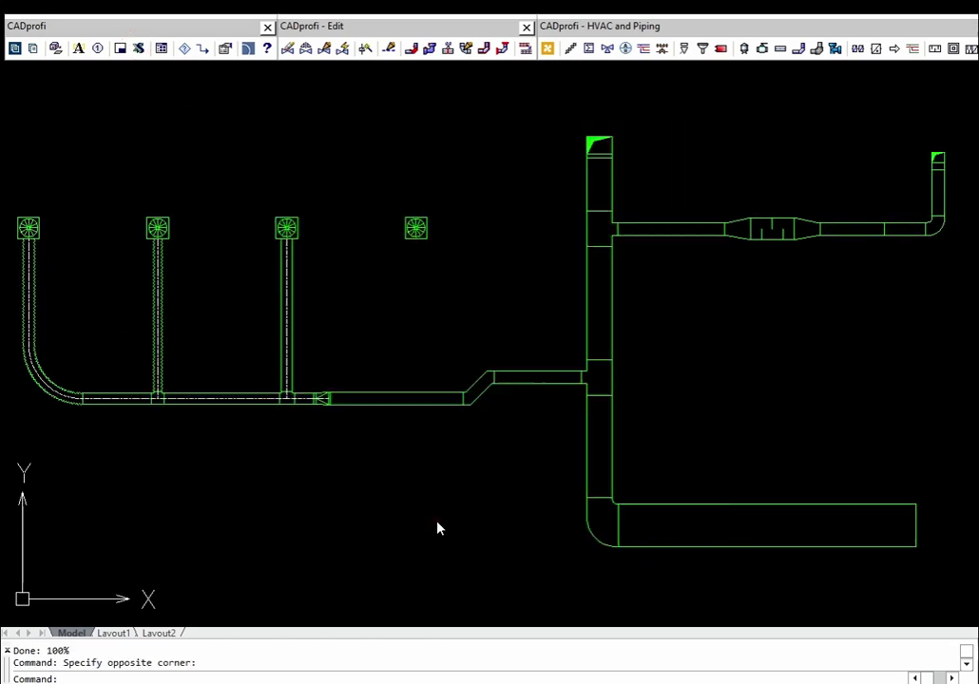
left_click(7, 88)
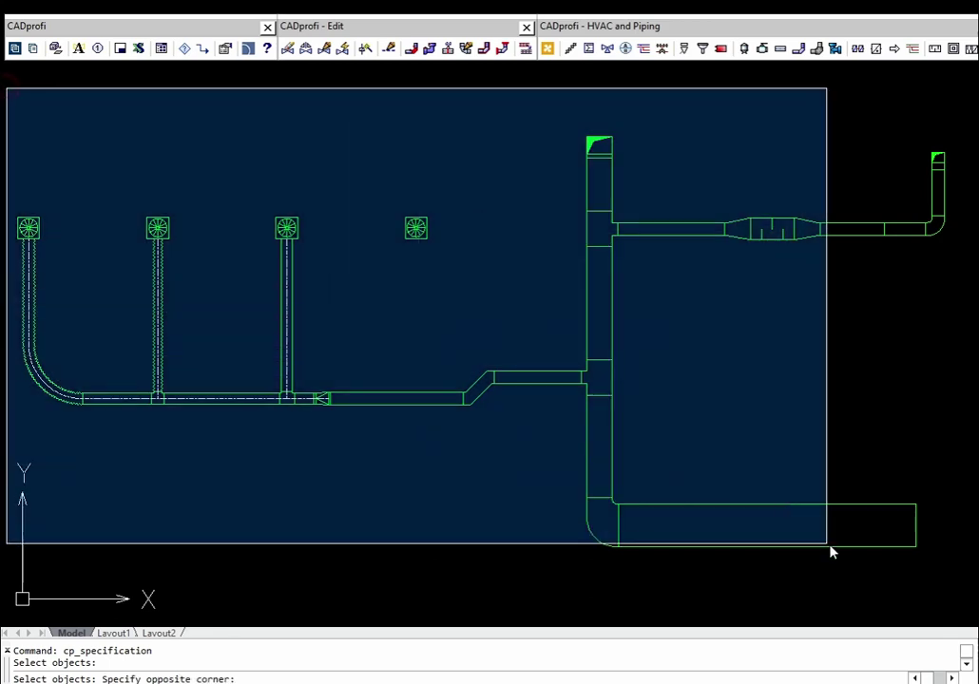
left_click(960, 607)
key("Return")
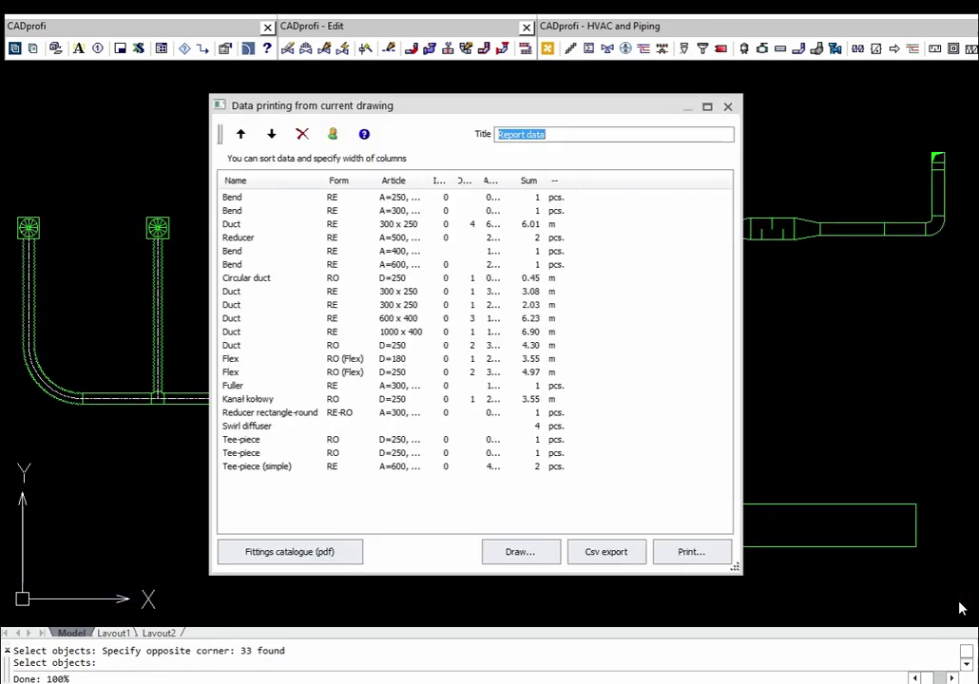
left_click(530, 180)
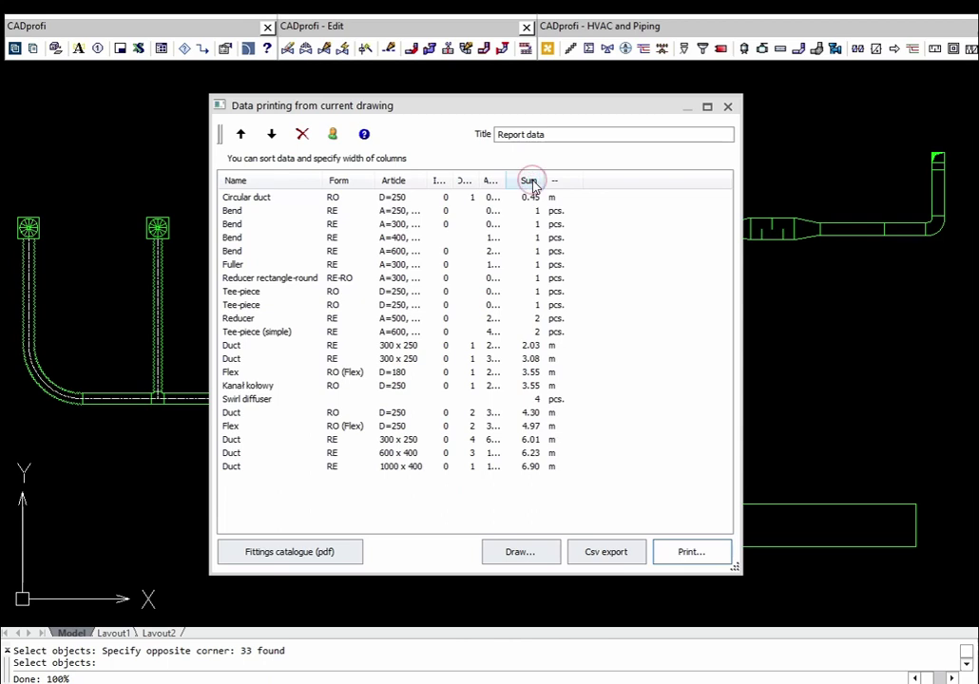
Step: Set the report's print output to Preview
left_click(707, 558)
left_click(557, 276)
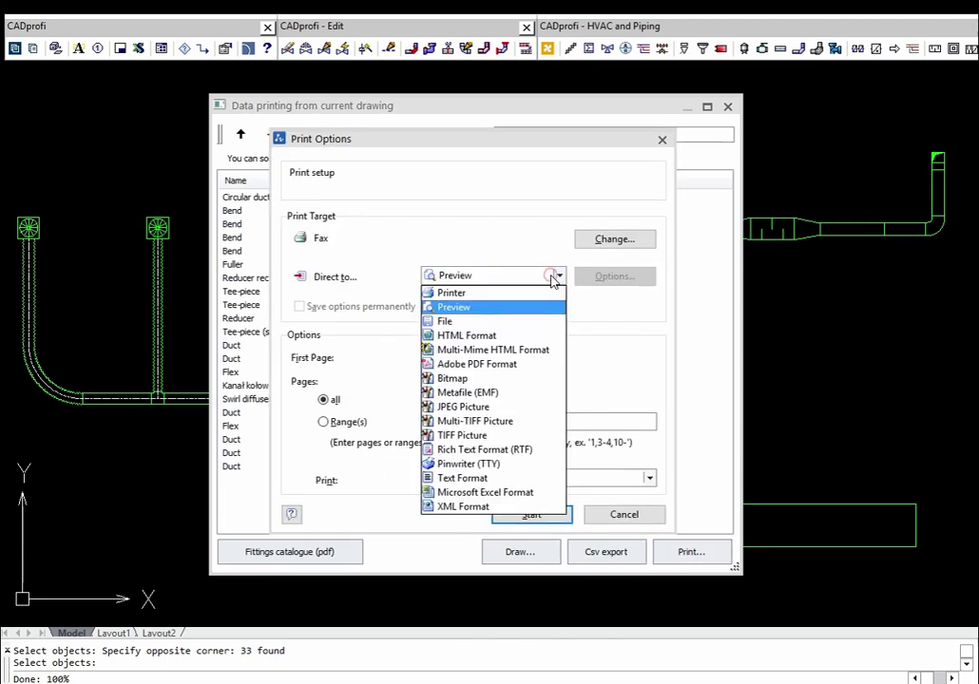
left_click(480, 309)
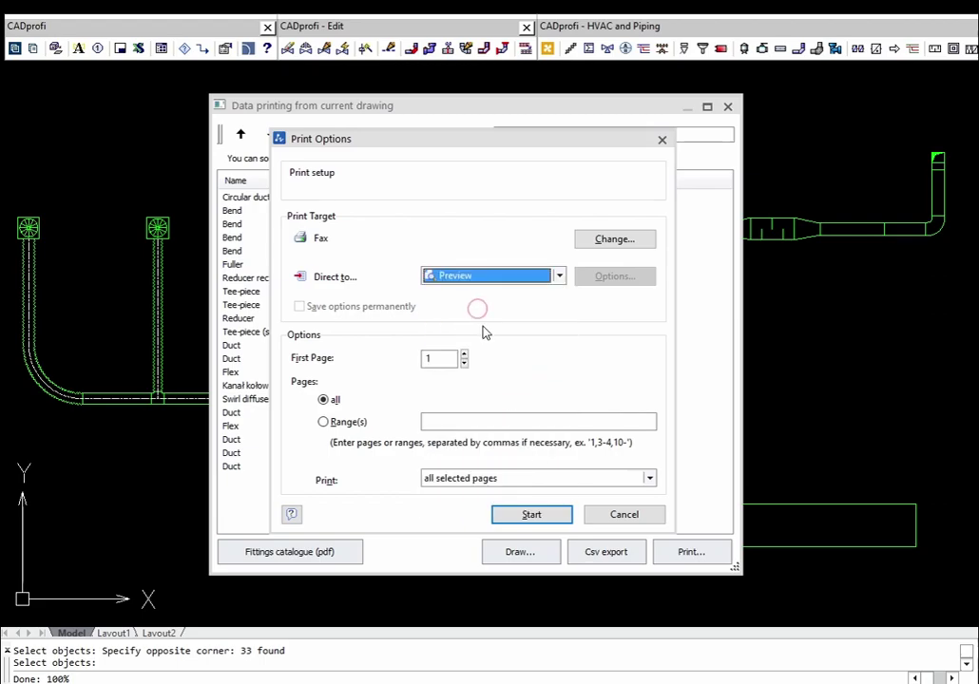